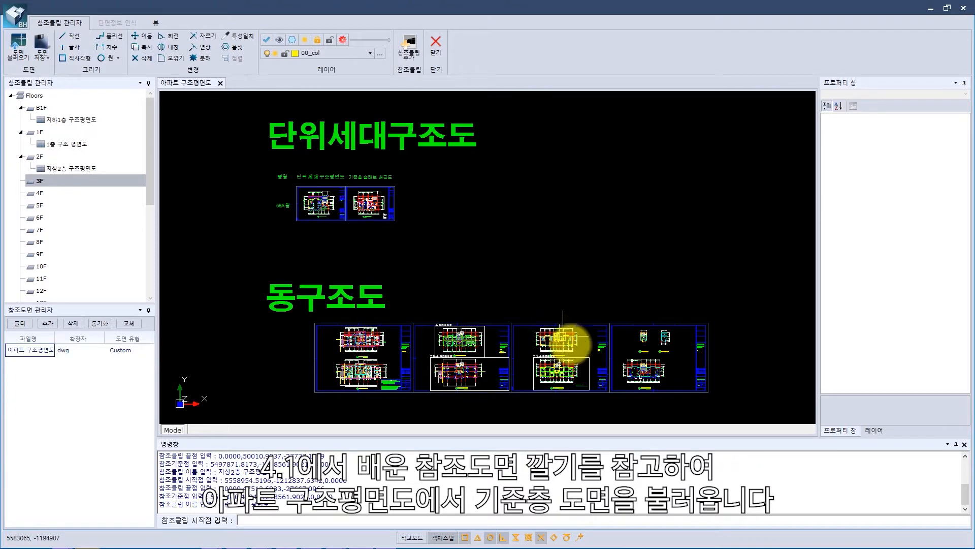
- Add a 3F reference clip around the 205동 지상3층~24층 구조도 plan, with its base point at the stair core's upper-right inner corner
middle_click_drag(570, 342, 583, 309)
scroll(508, 323, "up", 4)
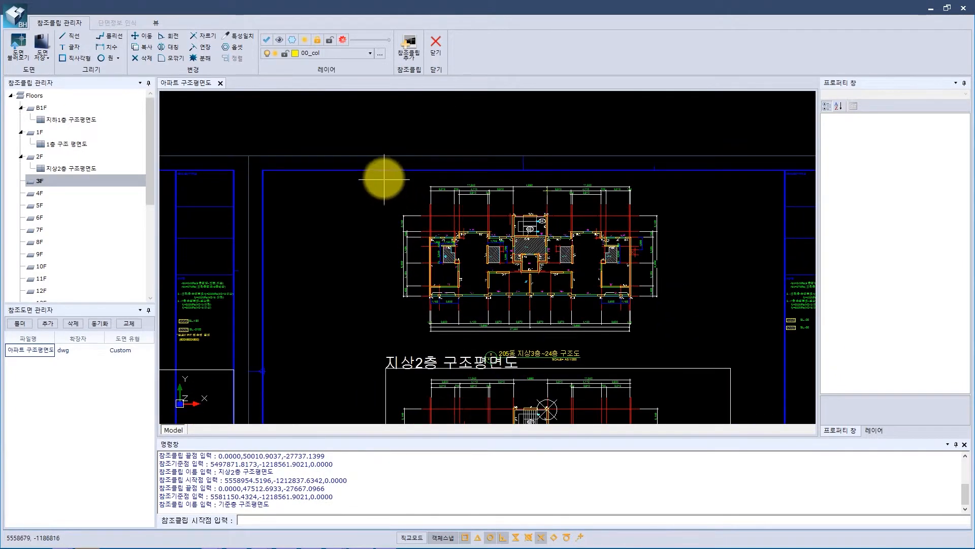
left_click(262, 170)
left_click(715, 364)
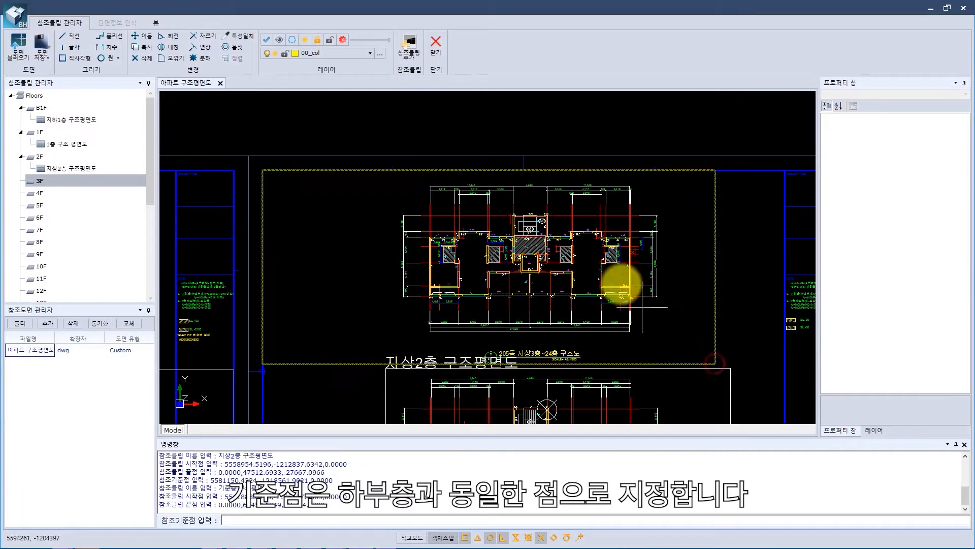
scroll(536, 218, "up", 8)
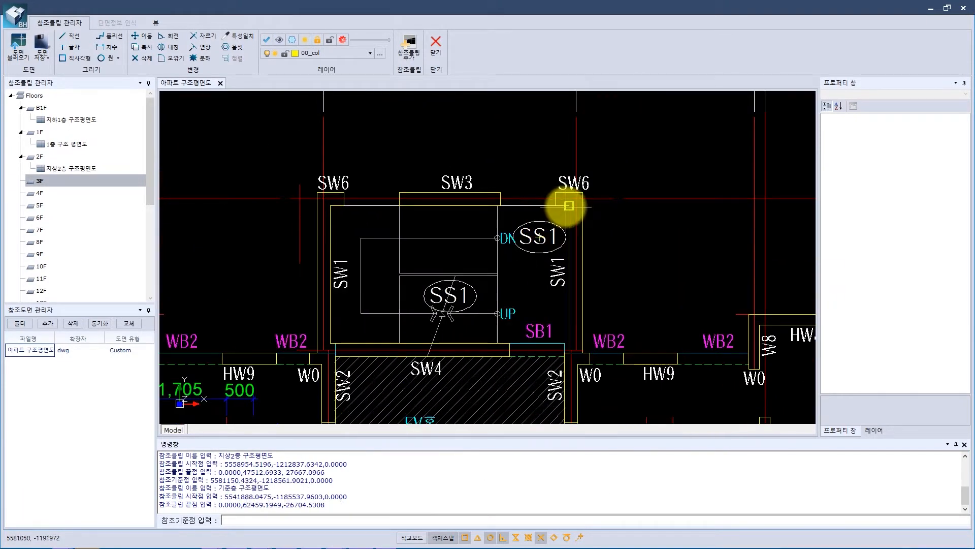
left_click(568, 206)
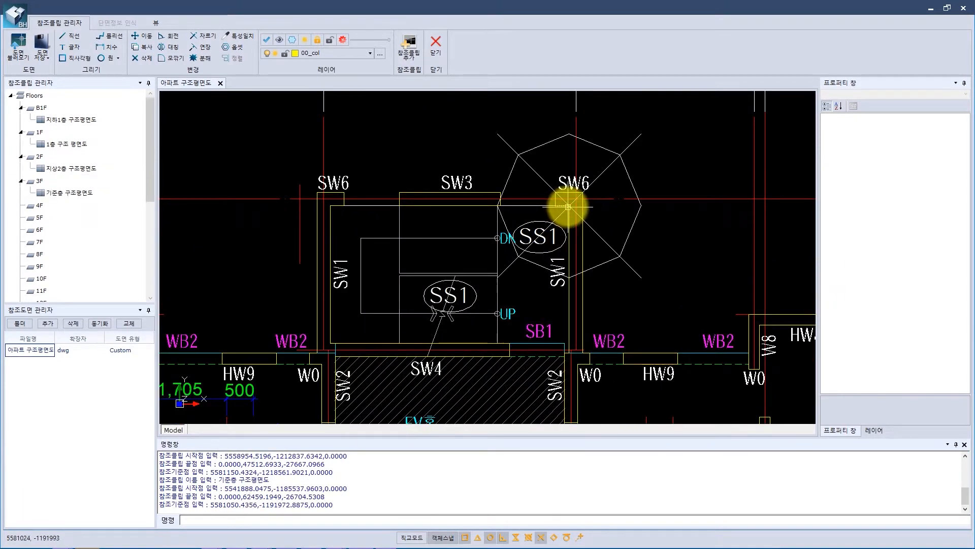
scroll(564, 208, "down", 8)
scroll(629, 269, "down", 4)
middle_click_drag(618, 261, 616, 201)
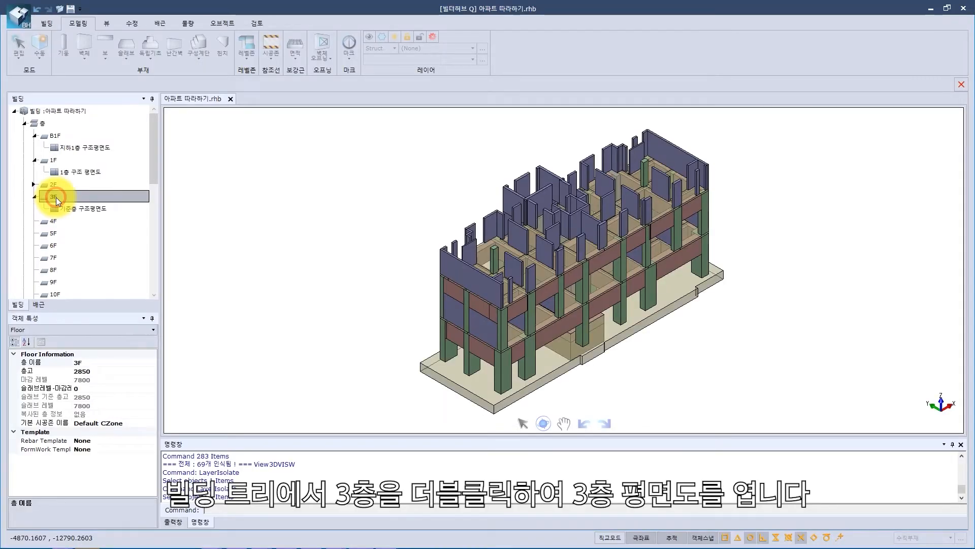
- Open the 3F floor plan and arrange the drawing windows vertically alongside the 3D view
double_click(56, 197)
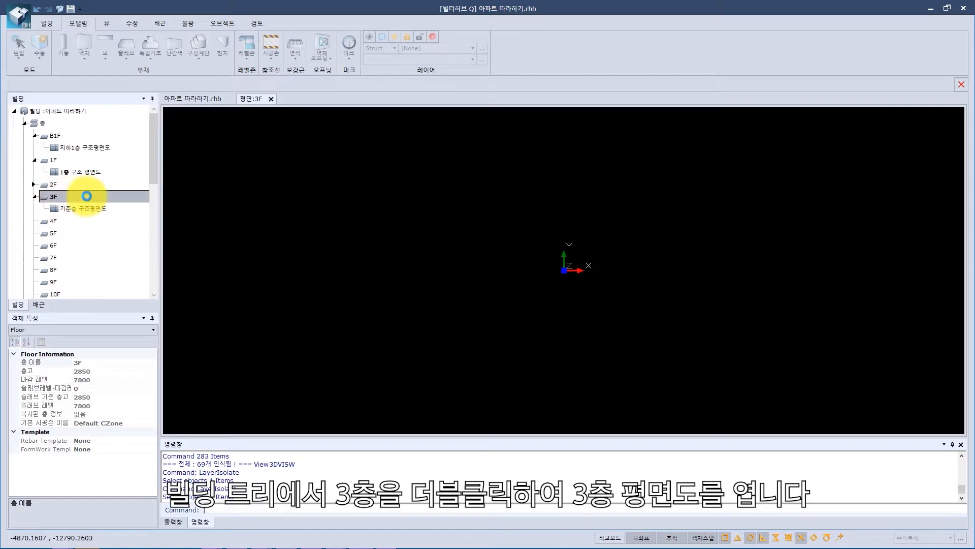
left_click(109, 25)
left_click(301, 58)
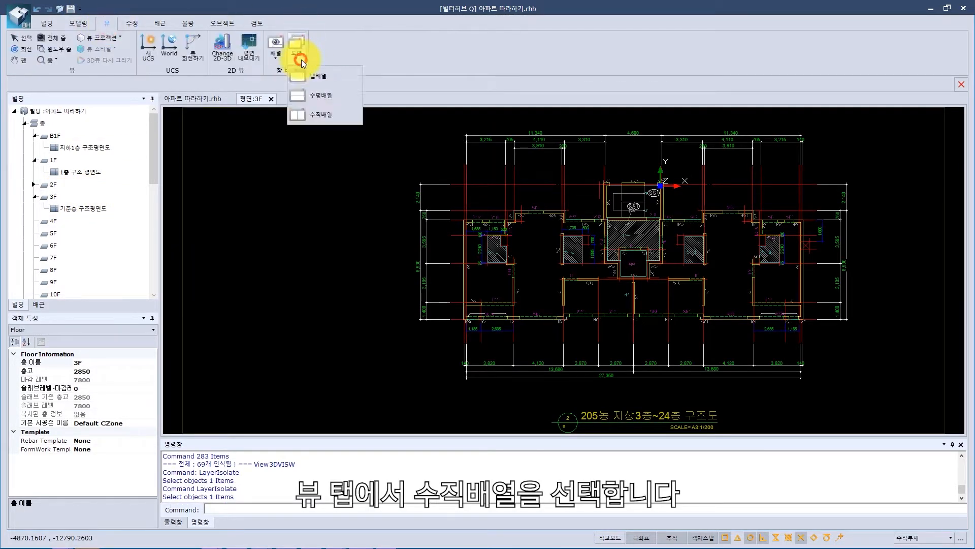
left_click(325, 117)
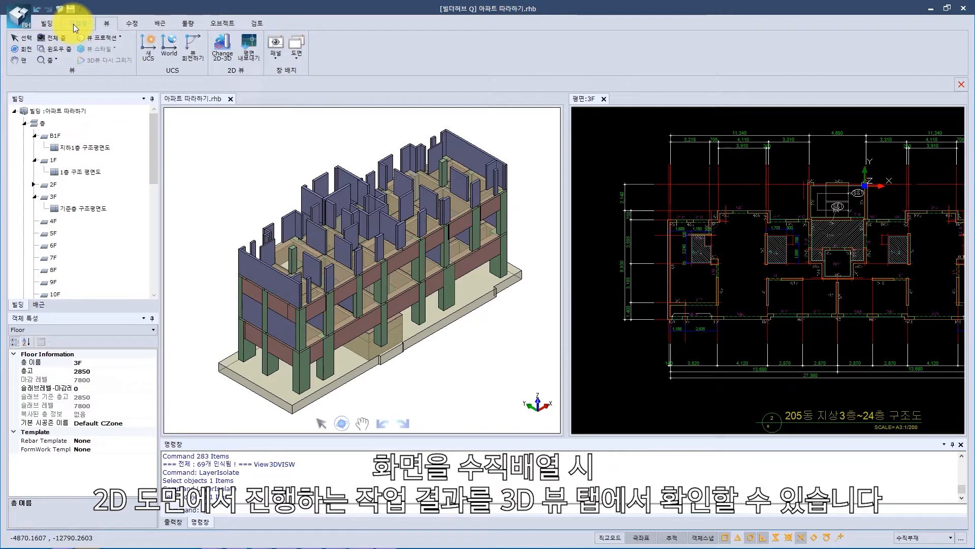
- Isolate the slab layer in the 3F plan using the 침실 text and the LI command
left_click(73, 23)
scroll(833, 298, "up", 5)
left_click(810, 277)
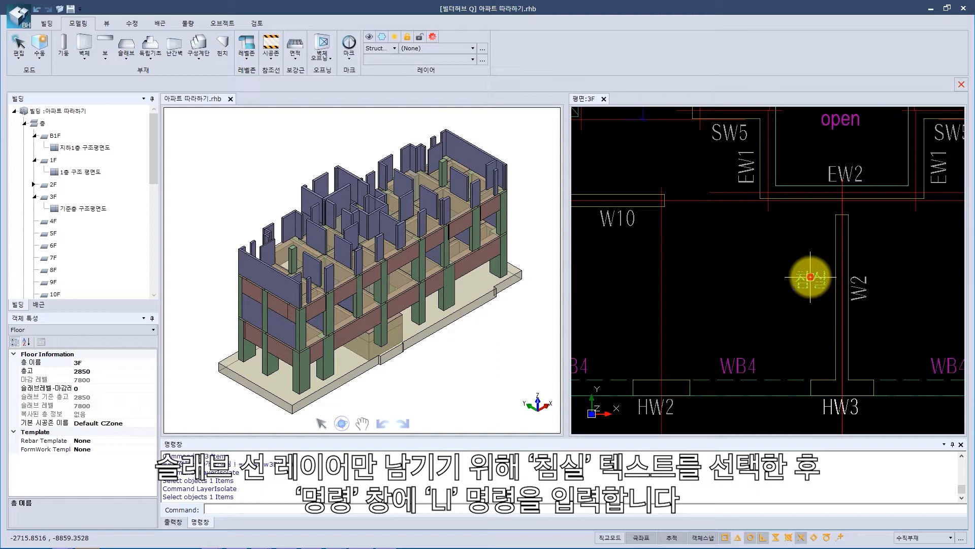
left_click(810, 277)
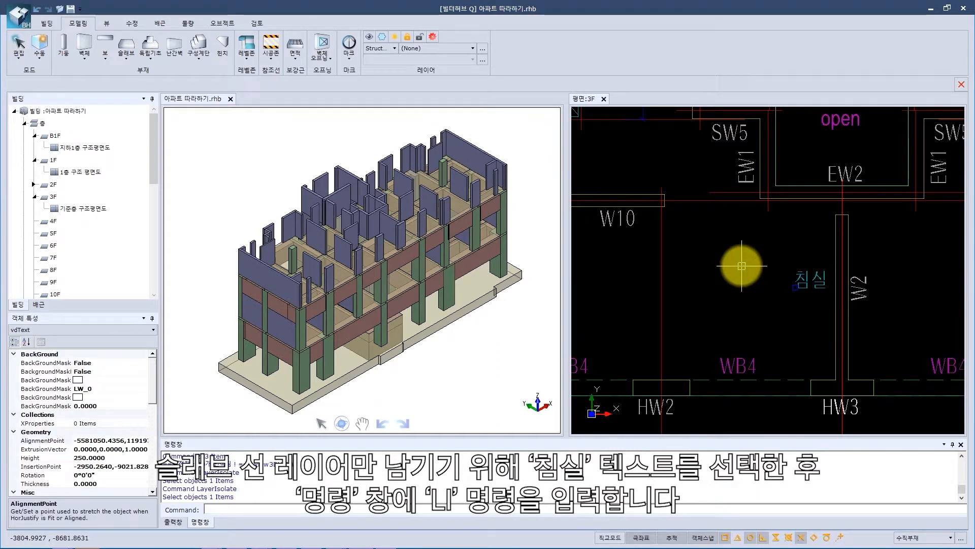
type("li")
key("Return")
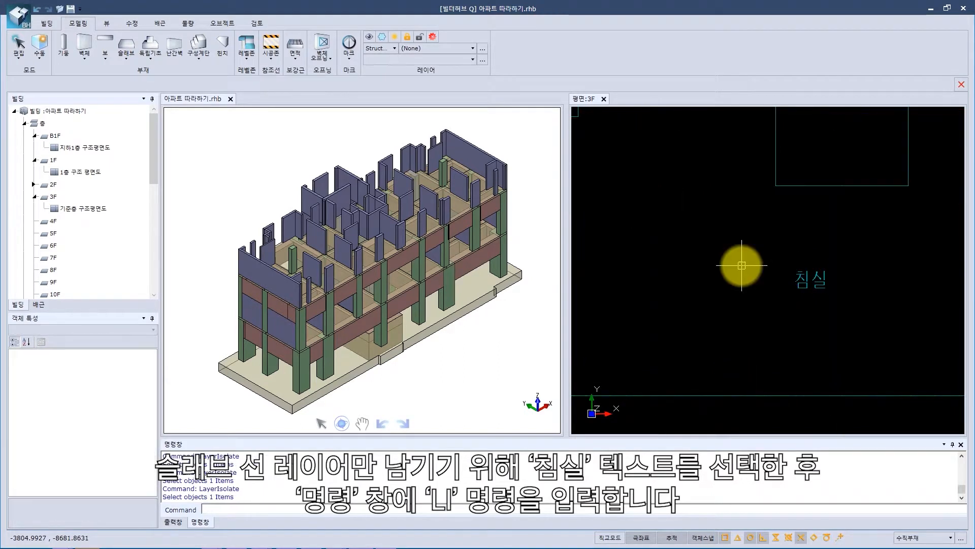
- Set the view template to Slab and create the 침실 slab from its large outline polyline using line selection
scroll(742, 266, "down", 6)
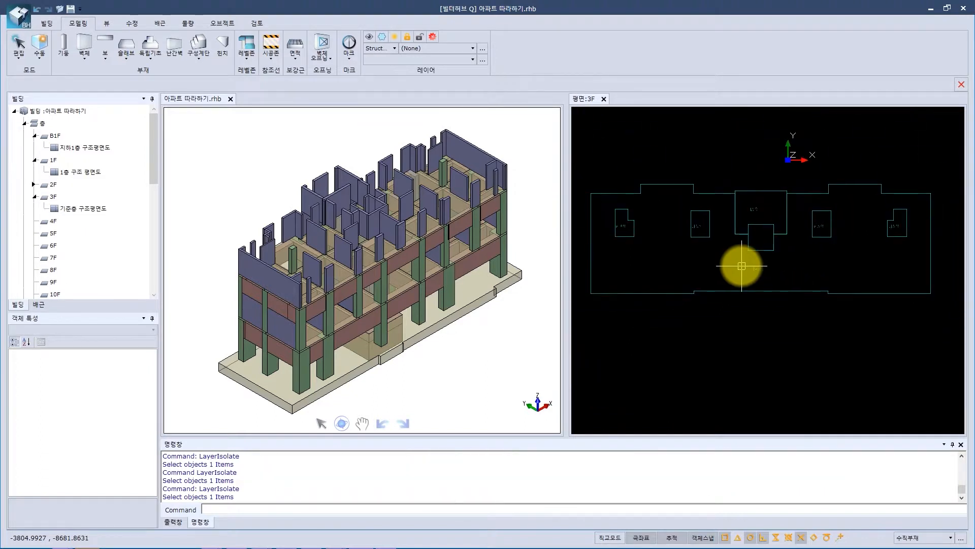
left_click(124, 61)
left_click(151, 77)
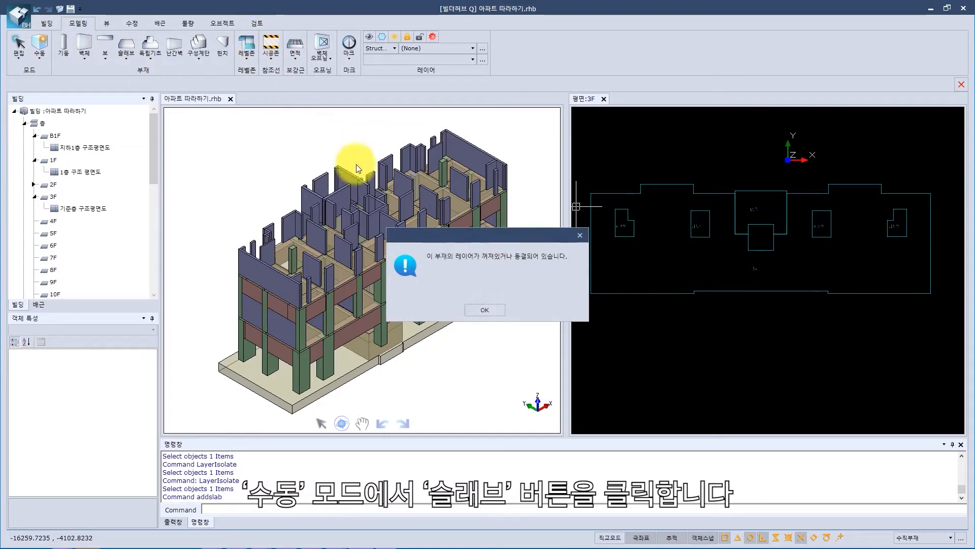
left_click(485, 309)
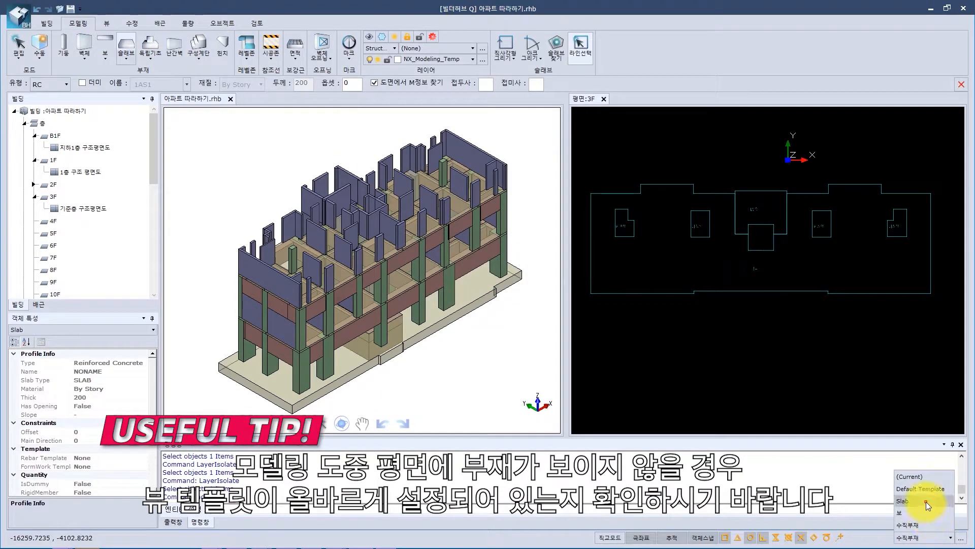
left_click(925, 501)
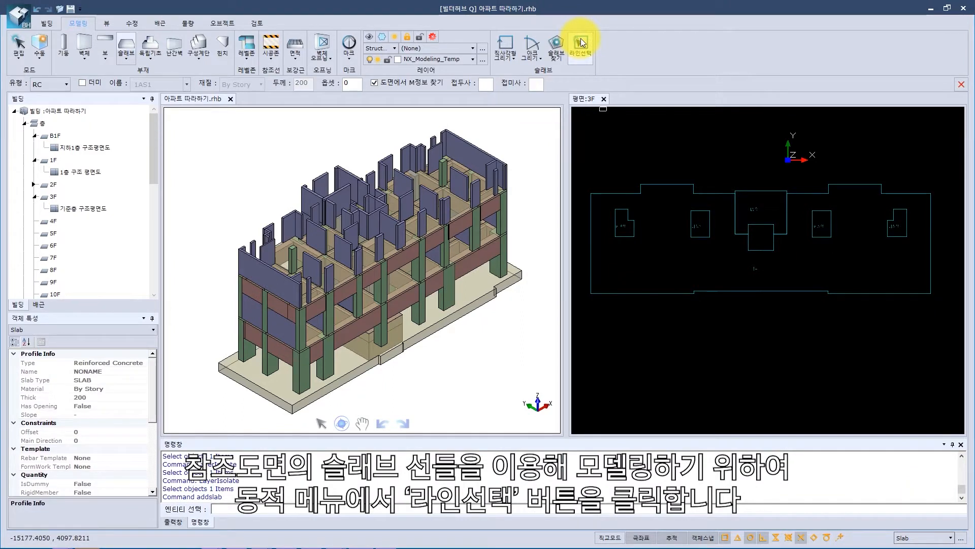
left_click(582, 42)
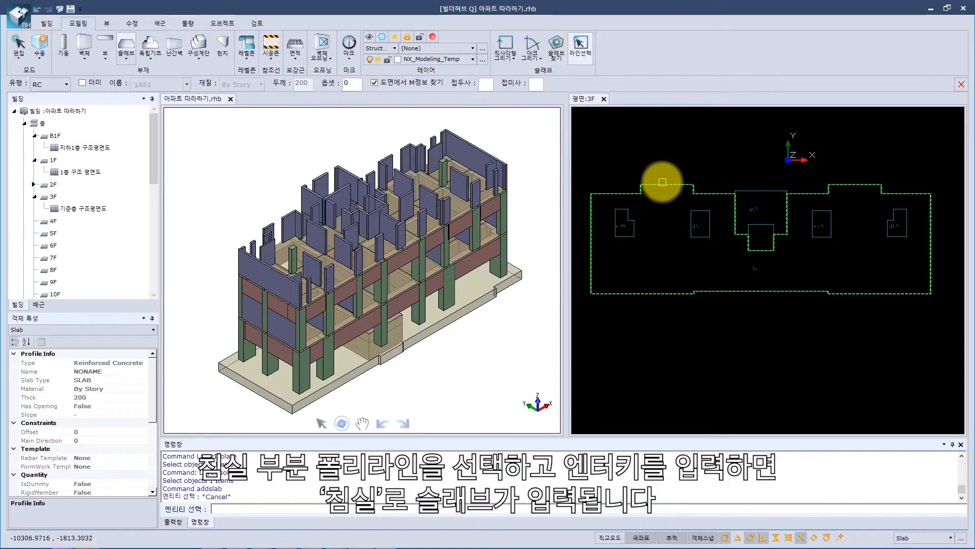
left_click(662, 182)
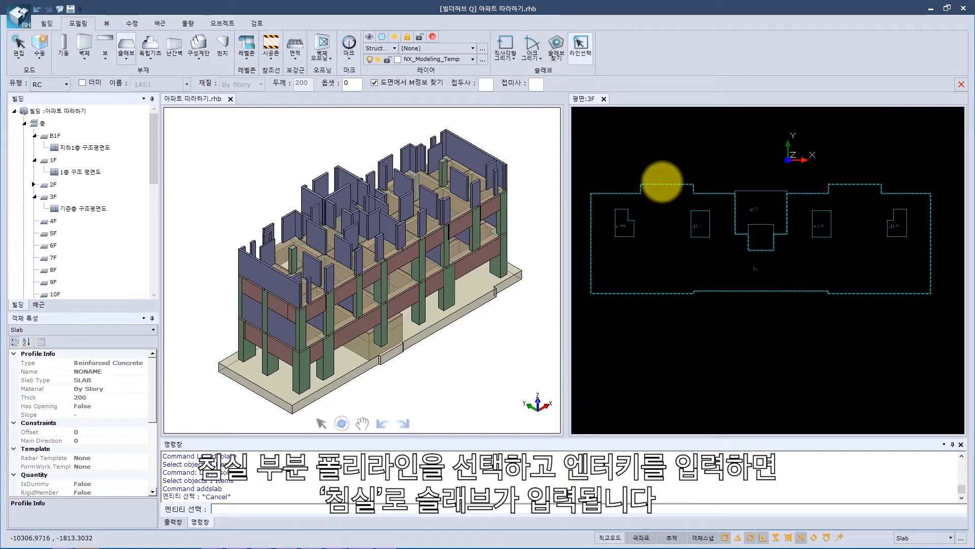
key("Return")
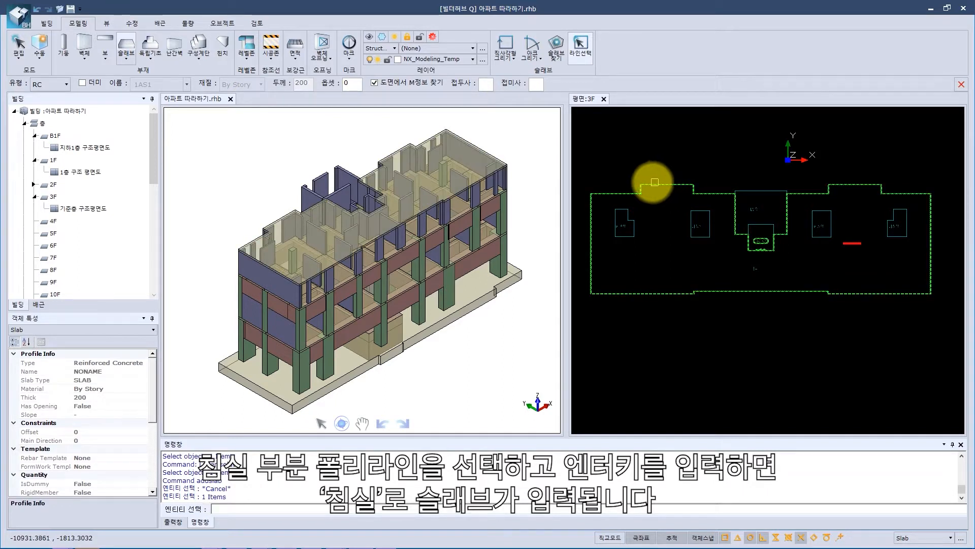
- Create the four 화장실 slabs from their outline polylines with an offset of -50
left_click(354, 84)
type("-50")
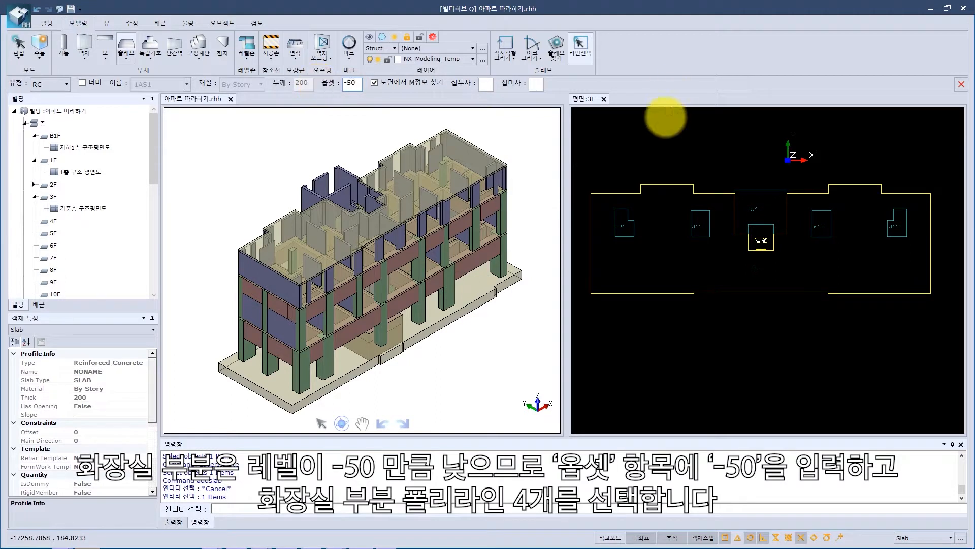
scroll(654, 218, "up", 4)
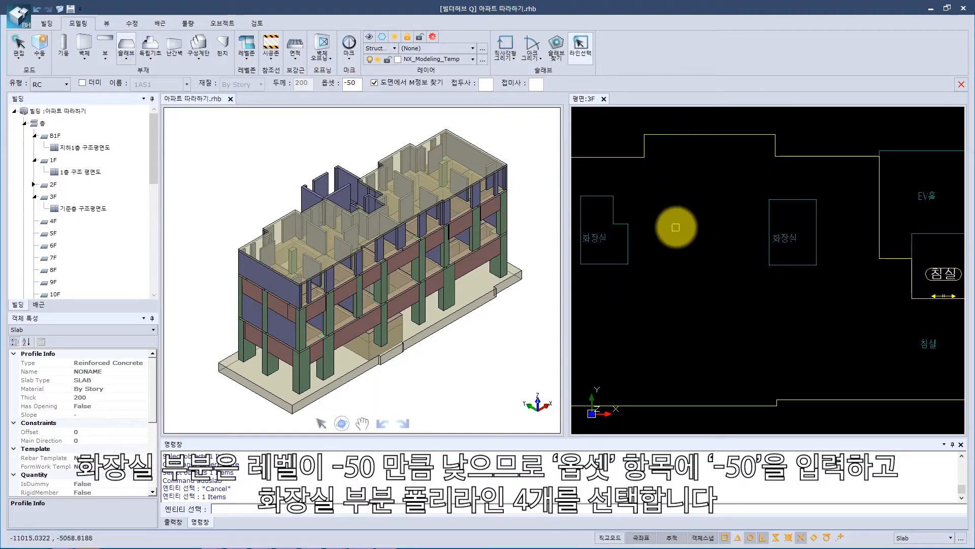
left_click(628, 226)
left_click(800, 198)
middle_click_drag(901, 196, 599, 213)
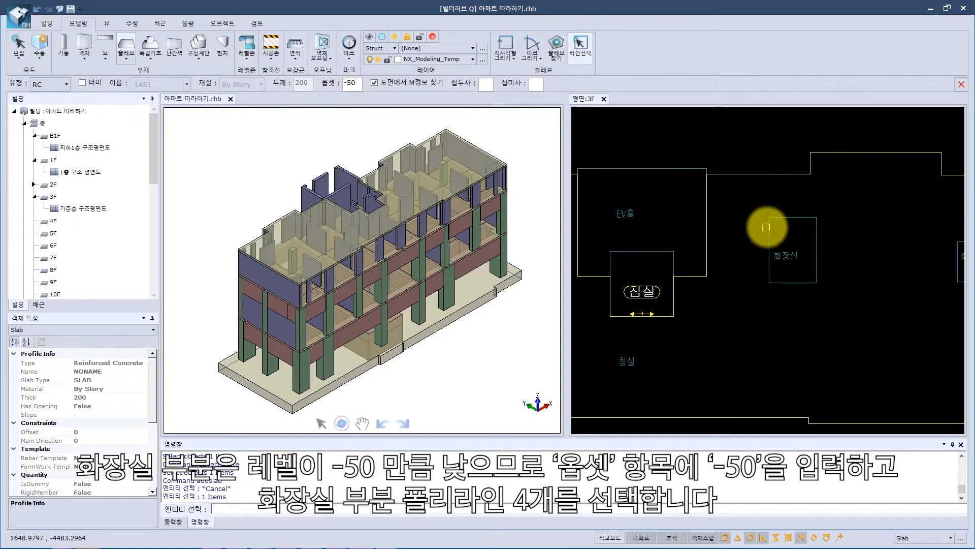
left_click(784, 218)
scroll(900, 234, "down", 1)
scroll(893, 229, "down", 1)
middle_click_drag(892, 229, 794, 244)
left_click(848, 247)
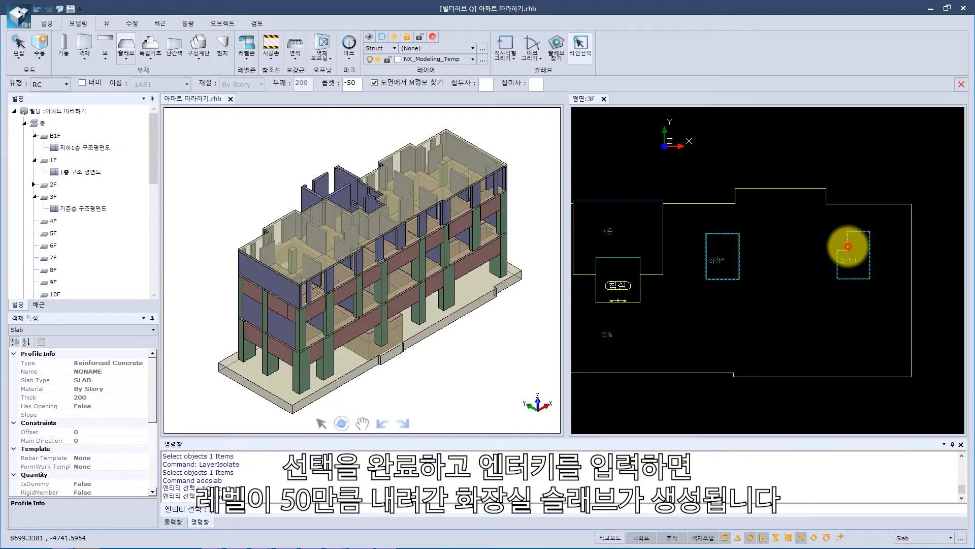
scroll(781, 288, "down", 2)
middle_click_drag(781, 288, 816, 279)
key("Return")
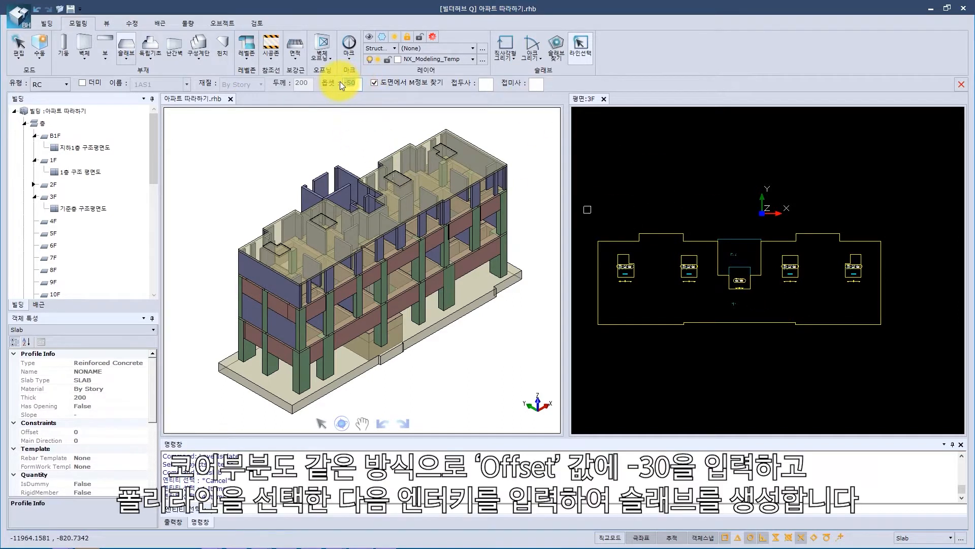
- Create the EV홀 core slab from its outline polyline with an offset of -30
type("-3")
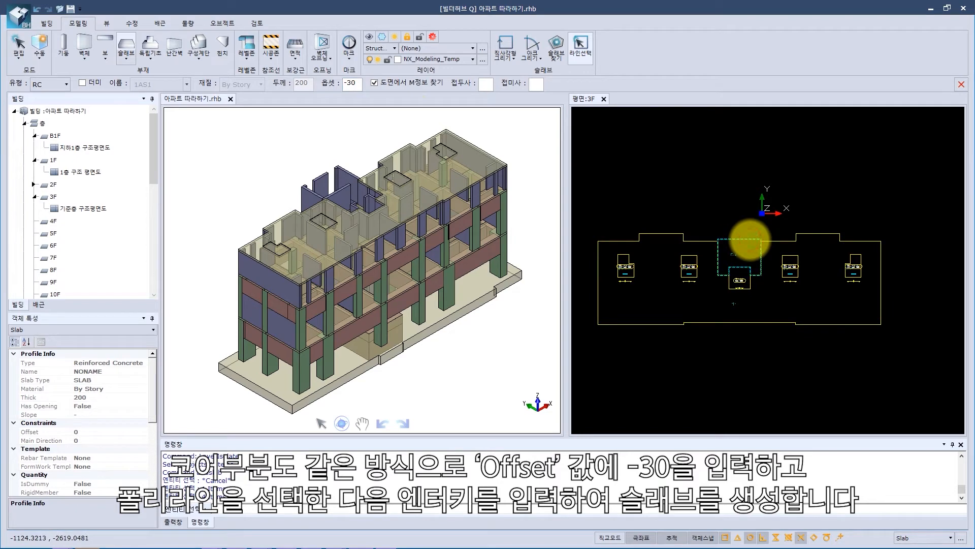
left_click(750, 239)
key("Return")
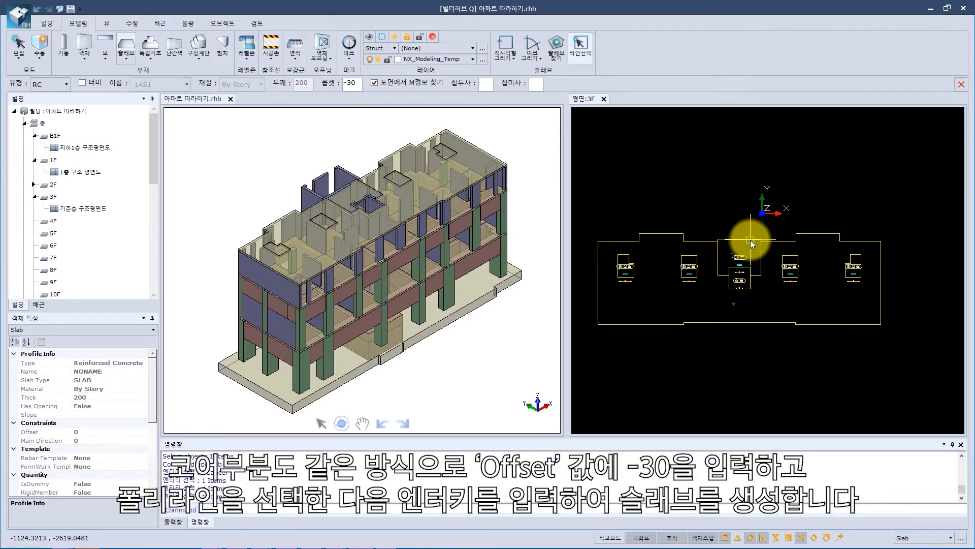
left_click_drag(331, 135, 139, 241)
left_click_drag(282, 381, 399, 350)
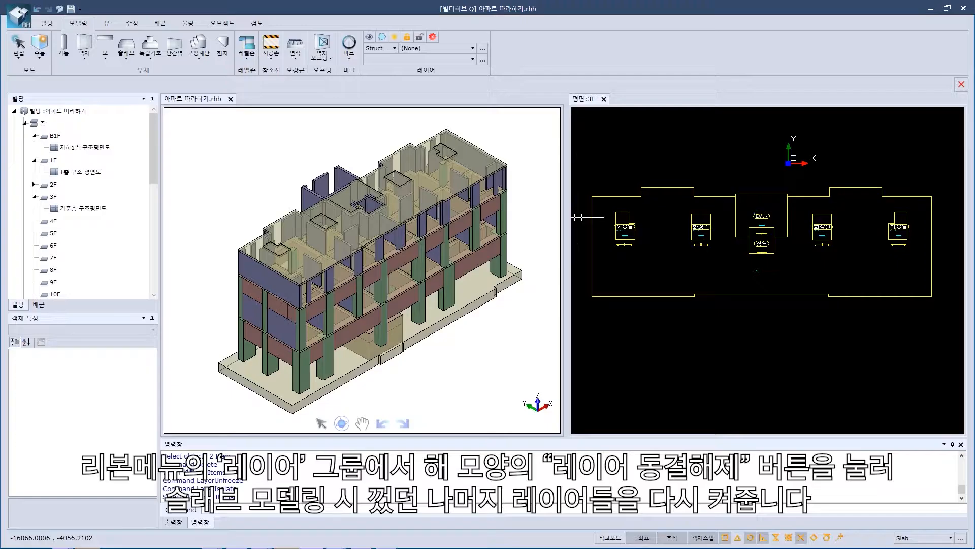
- Unfreeze all layers and isolate the layers of the LB1 label and its dashed beam outline with the LI command
left_click(398, 34)
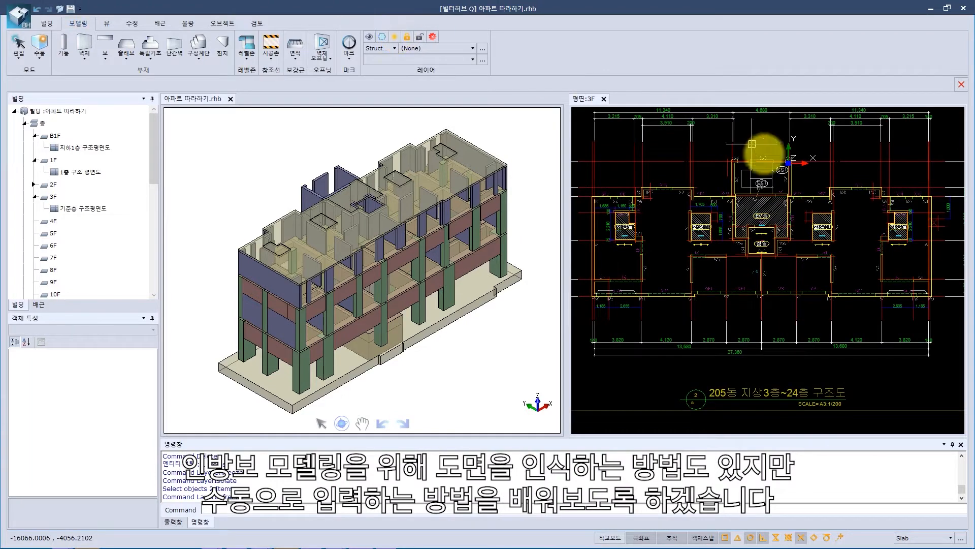
scroll(654, 232, "up", 10)
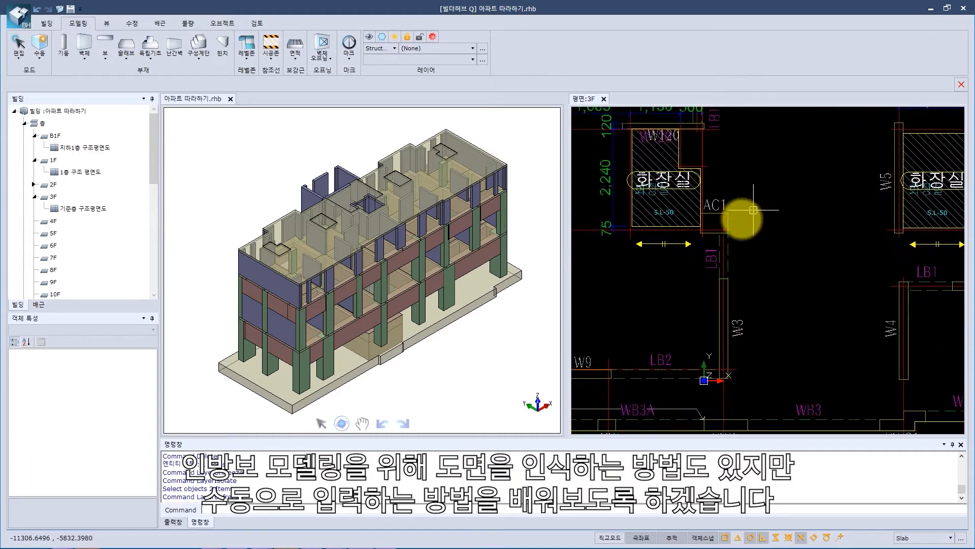
left_click(701, 248)
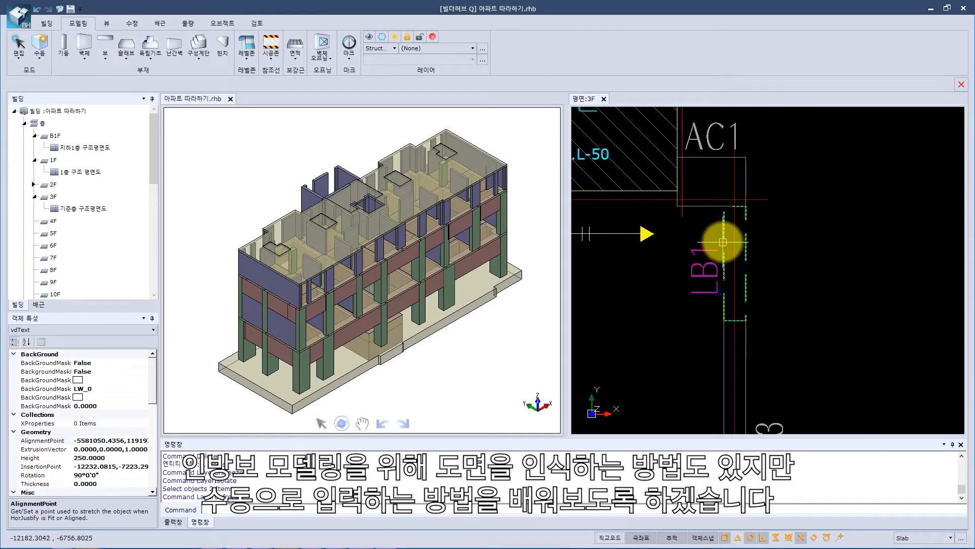
left_click(723, 242)
type("li")
key("Return")
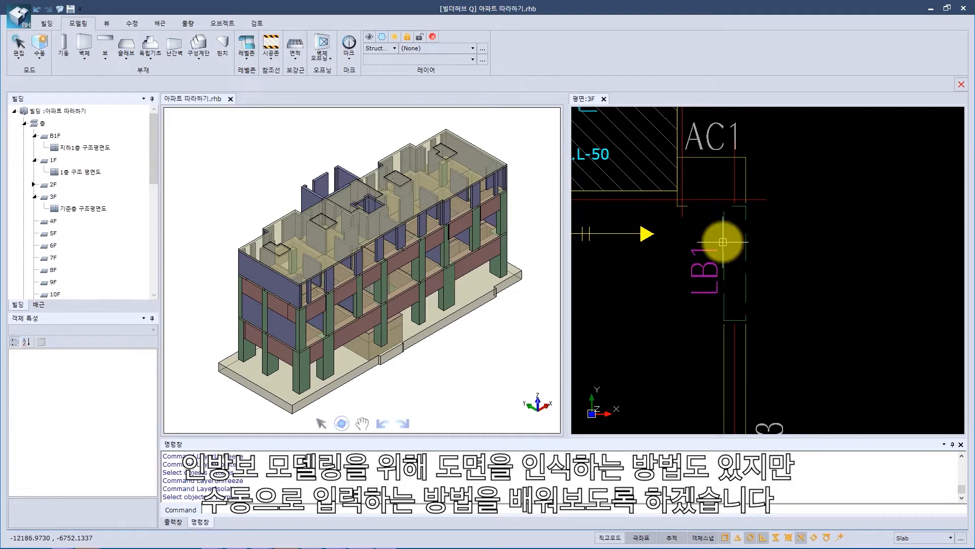
scroll(723, 242, "down", 1)
scroll(723, 242, "down", 4)
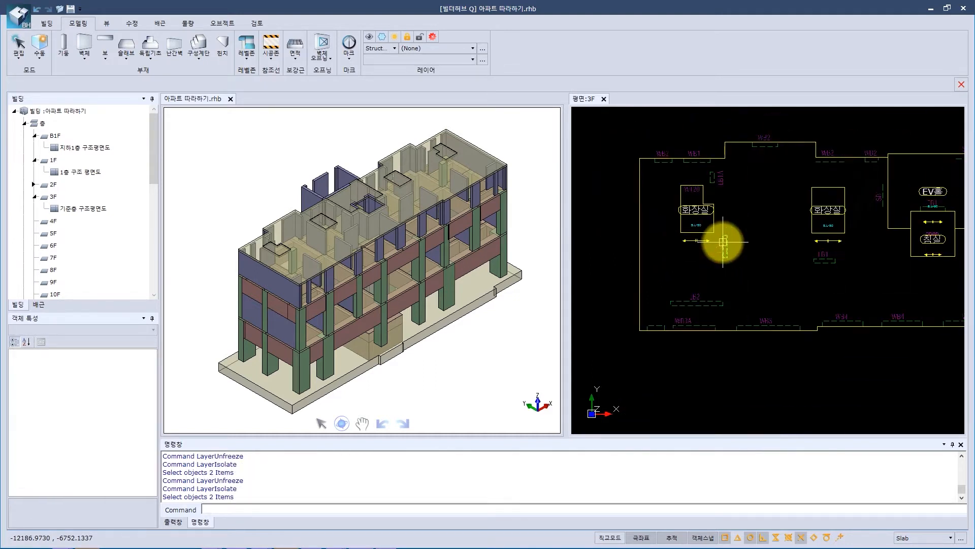
scroll(783, 236, "down", 2)
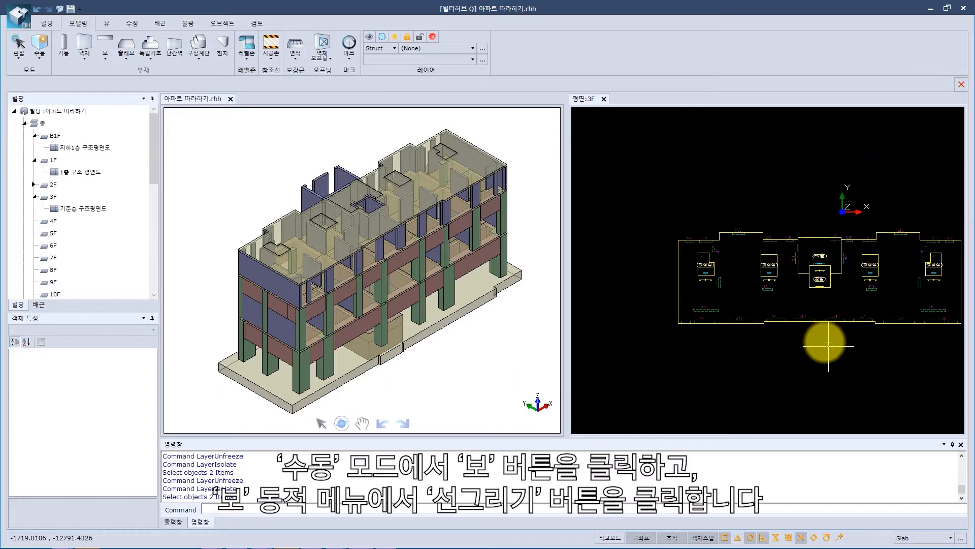
- Set the view template to 보 and draw a left-aligned LB2 beam along the LB2 outline at the plan's left end
left_click(953, 537)
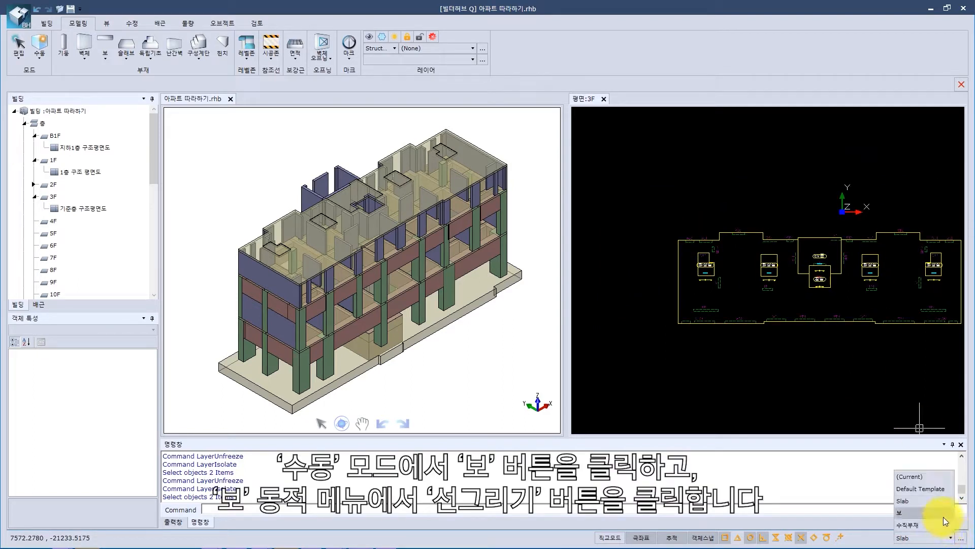
left_click(941, 509)
middle_click_drag(832, 261, 767, 244)
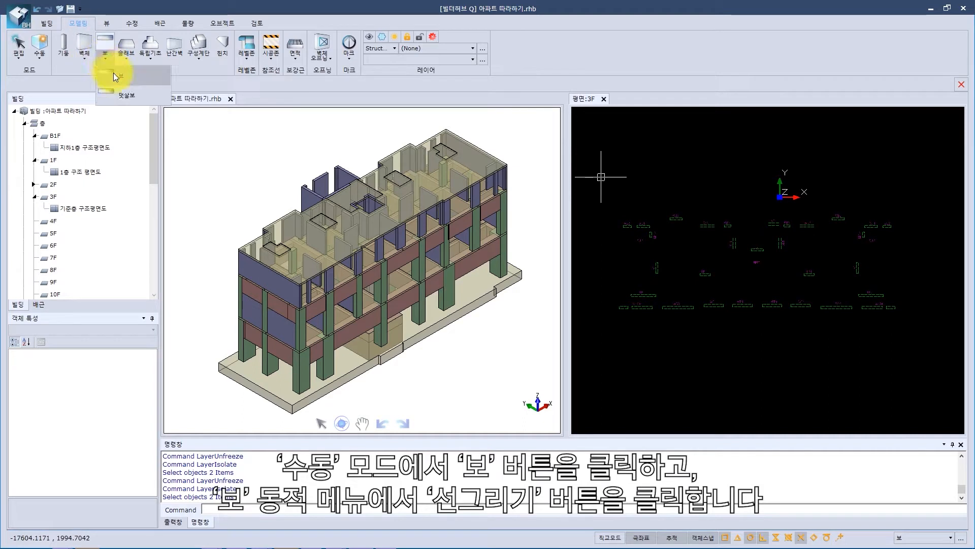
left_click(114, 76)
left_click(503, 45)
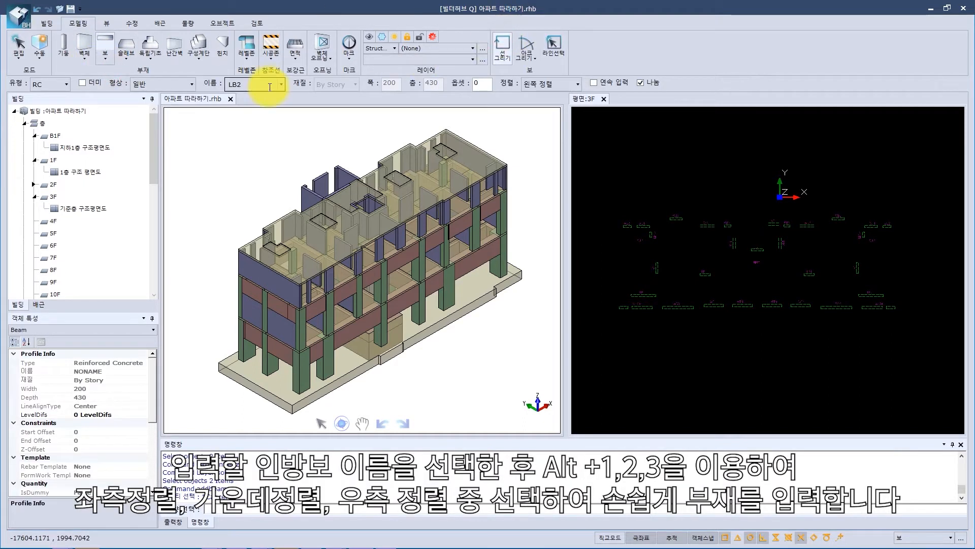
left_click(282, 85)
left_click(282, 85)
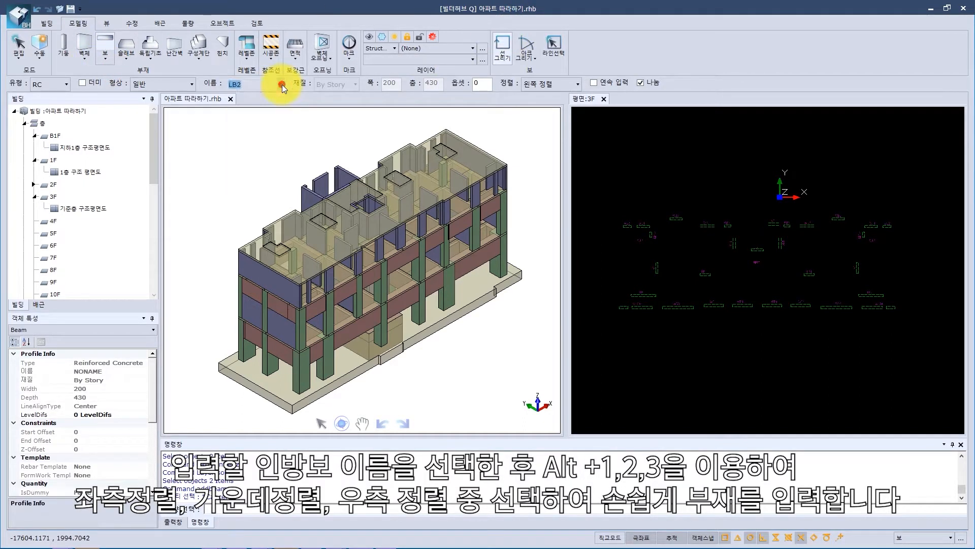
scroll(652, 301, "up", 5)
scroll(646, 253, "up", 6)
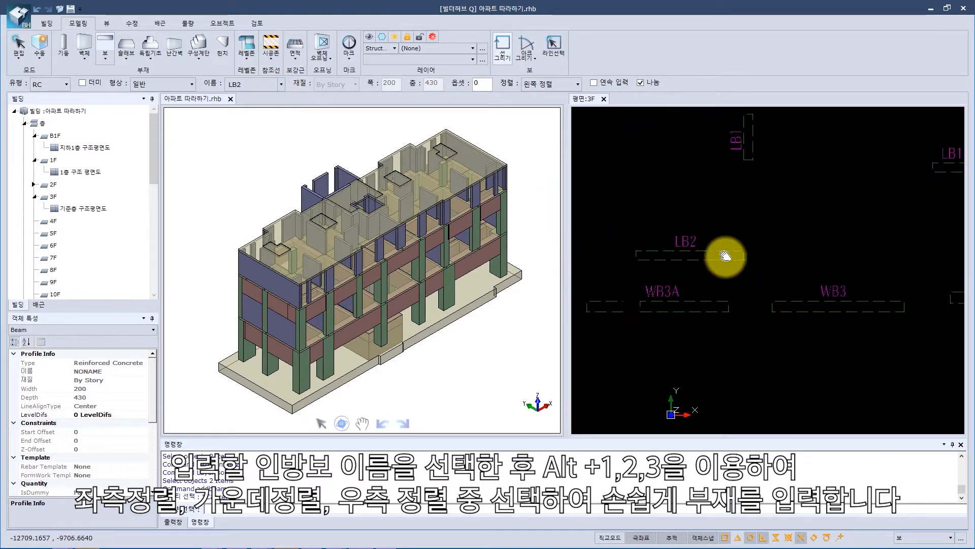
left_click(653, 248)
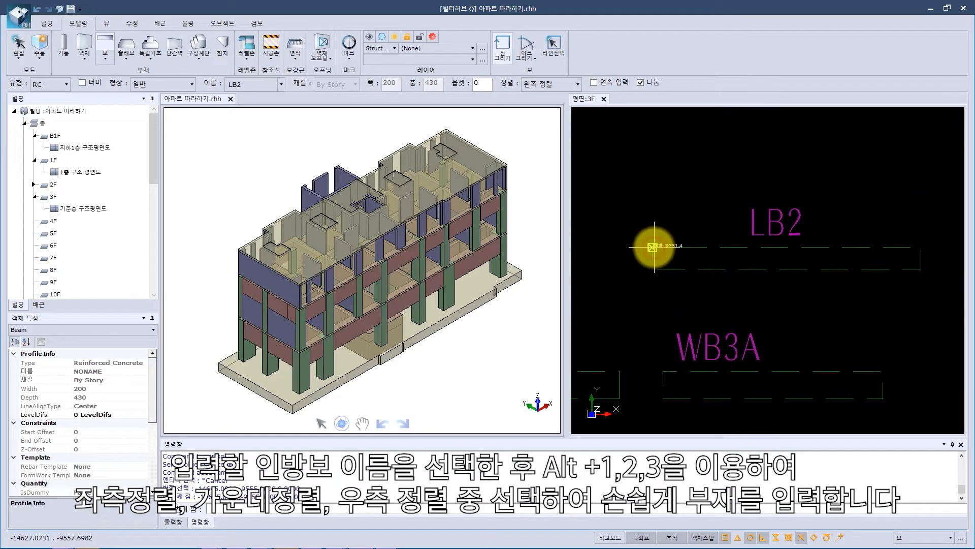
left_click(922, 247)
- Draw a right-aligned LB1 beam along the vertical LB1 outline above the left LB2 beam
scroll(923, 252, "down", 3)
middle_click_drag(923, 253, 751, 331)
middle_click_drag(816, 208, 799, 329)
left_click(281, 85)
left_click(249, 110)
left_click(735, 256)
key("alt+3")
left_click(740, 323)
- Draw an LB1A beam along the short vertical LB1A outline beside the W120 wall in the left unit
scroll(742, 324, "down", 2)
middle_click_drag(753, 178, 769, 307)
left_click(279, 85)
left_click(249, 119)
scroll(744, 290, "up", 2)
left_click(732, 294)
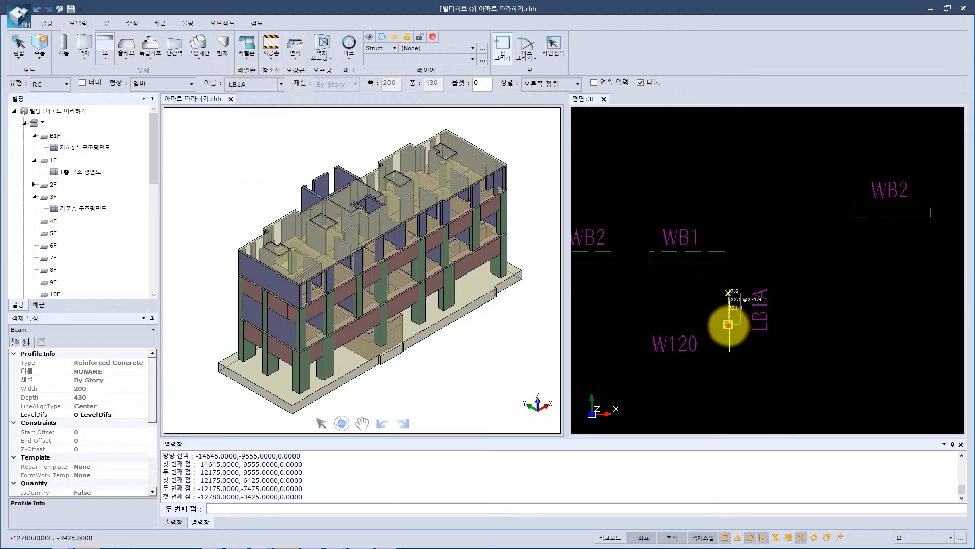
left_click(731, 325)
- Draw an SB1 beam along the vertical SB1 outline on the left side of the core
scroll(734, 323, "down", 4)
middle_click_drag(864, 318, 661, 242)
scroll(762, 249, "up", 2)
left_click(281, 84)
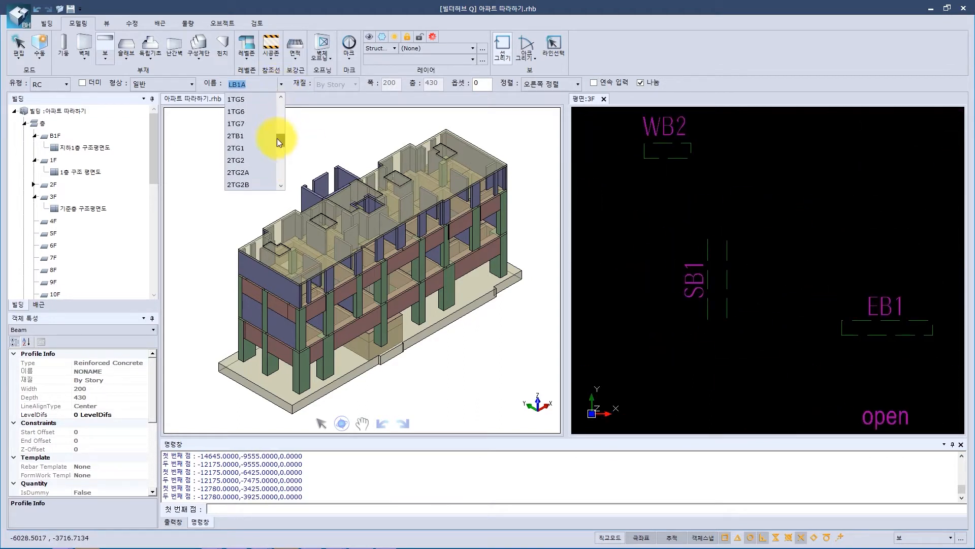
left_click(261, 184)
left_click(701, 243)
left_click(701, 315)
- Draw an EB1 beam along the EB1 outline above the core's open shaft
scroll(767, 264, "down", 2)
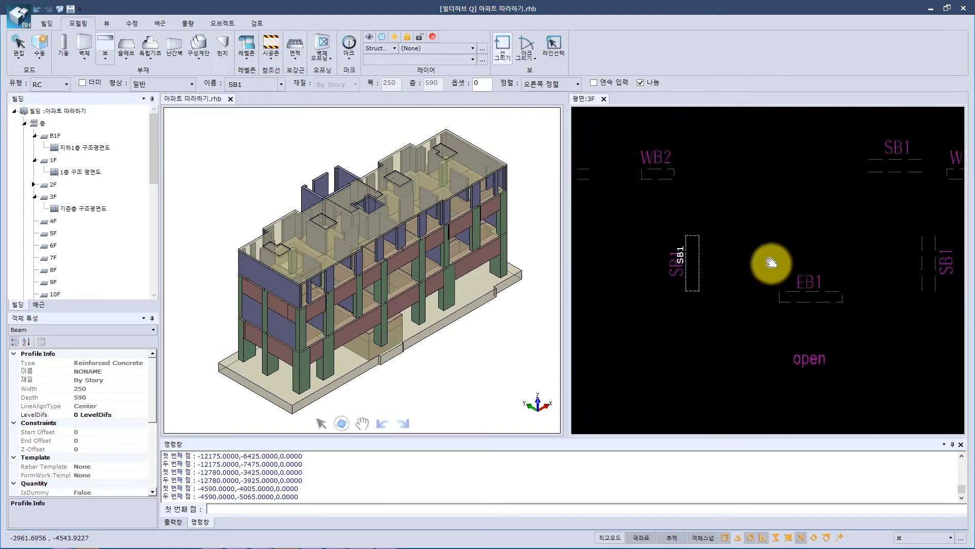
left_click(281, 84)
left_click_drag(284, 145, 284, 148)
left_click(246, 160)
left_click(780, 291)
key("Tab")
scroll(843, 291, "up", 5)
left_click(843, 291)
scroll(883, 275, "down", 6)
- Draw SB1 beams along the horizontal SB1 outline and the vertical SB1 outline on the right side of the core
middle_click_drag(883, 275, 689, 300)
middle_click_drag(786, 293, 788, 307)
left_click(281, 85)
left_click(261, 184)
left_click(699, 209)
left_click(744, 209)
left_click(744, 273)
key("Tab")
left_click(744, 317)
- Draw an LB1 beam along the horizontal LB1 outline to the right of the core
scroll(799, 266, "down", 4)
scroll(801, 264, "up", 3)
middle_click_drag(869, 340, 761, 309)
left_click(281, 84)
left_click(260, 170)
left_click(706, 294)
key("Tab")
scroll(746, 294, "up", 3)
left_click(743, 294)
scroll(759, 285, "down", 3)
- Draw another LB1 beam along the vertical LB1 outline in the right end unit
scroll(751, 283, "up", 3)
left_click(731, 265)
key("Tab")
left_click(731, 345)
scroll(762, 350, "down", 3)
- Draw an LB1A beam along the short vertical LB1A outline in the right end unit
left_click(280, 84)
left_click(254, 179)
scroll(794, 259, "up", 4)
left_click(784, 205)
left_click(783, 241)
- Draw a left-aligned LB2 beam along the LB2 outline at the plan's right end
left_click(281, 84)
left_click(257, 148)
scroll(724, 249, "down", 5)
scroll(757, 341, "up", 3)
left_click(750, 346)
left_click(880, 357)
key("Tab")
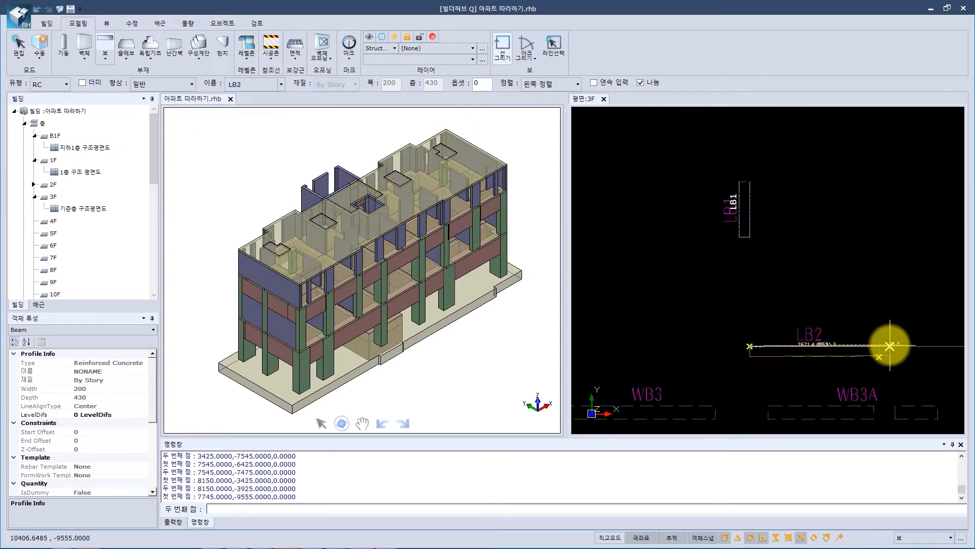
scroll(886, 312, "down", 3)
scroll(804, 338, "up", 3)
scroll(742, 233, "down", 3)
scroll(778, 270, "up", 2)
- Draw an LB1 beam along the remaining horizontal LB1 outline to the left of the core
middle_click_drag(778, 270, 736, 328)
scroll(765, 282, "up", 1)
scroll(615, 259, "up", 3)
left_click(281, 84)
left_click(264, 99)
left_click(738, 288)
left_click(802, 287)
scroll(864, 354, "down", 5)
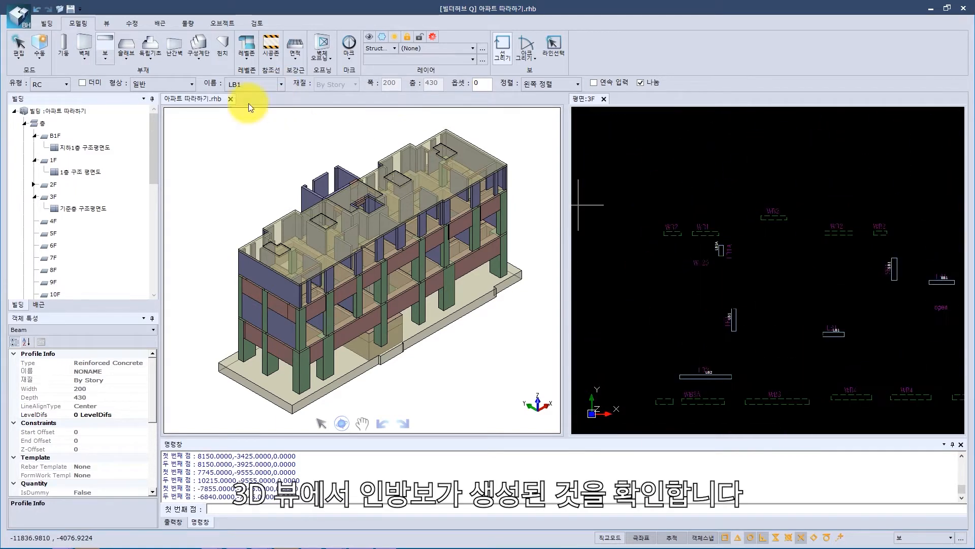
- Inspect the created lintel beams from several angles in the 3D view
left_click_drag(428, 377, 360, 416)
scroll(416, 221, "up", 8)
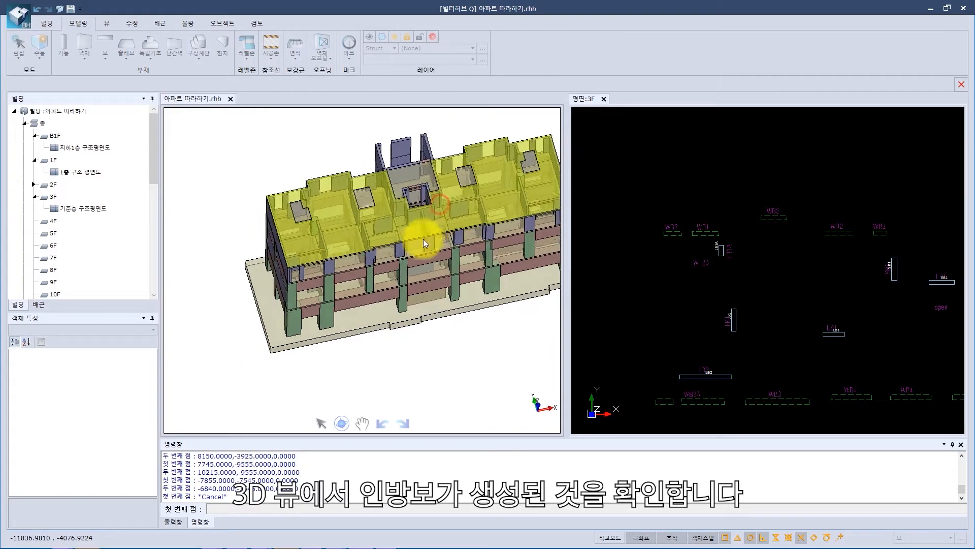
left_click_drag(261, 270, 397, 179)
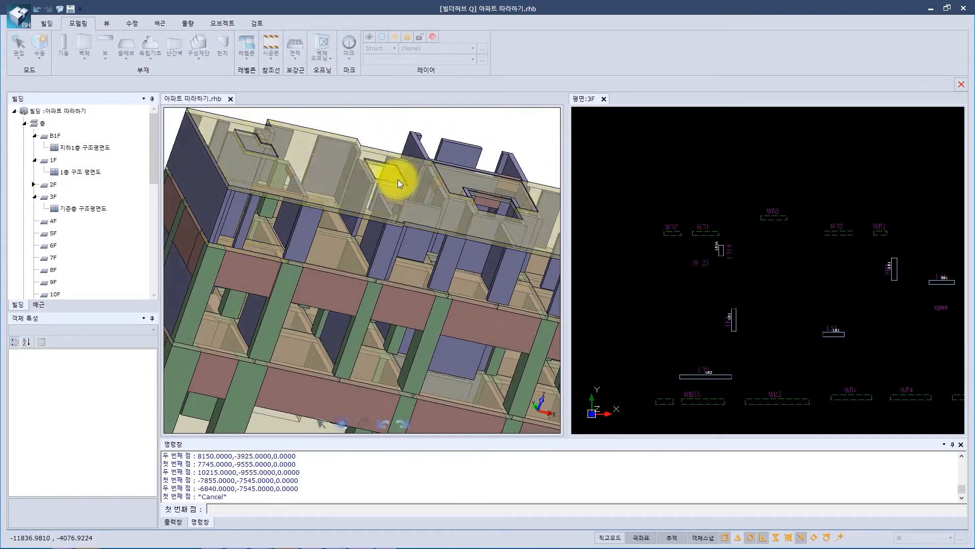
left_click_drag(492, 208, 403, 197)
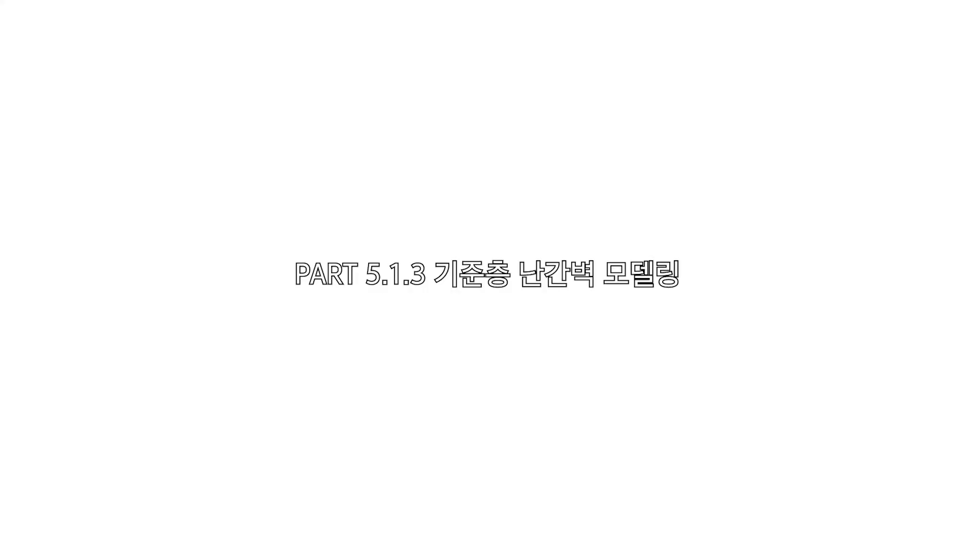
- Draw two WB3A parapet walls (난간벽) along the WB3A outlines at the left end of the plan's lower edge
left_click(175, 64)
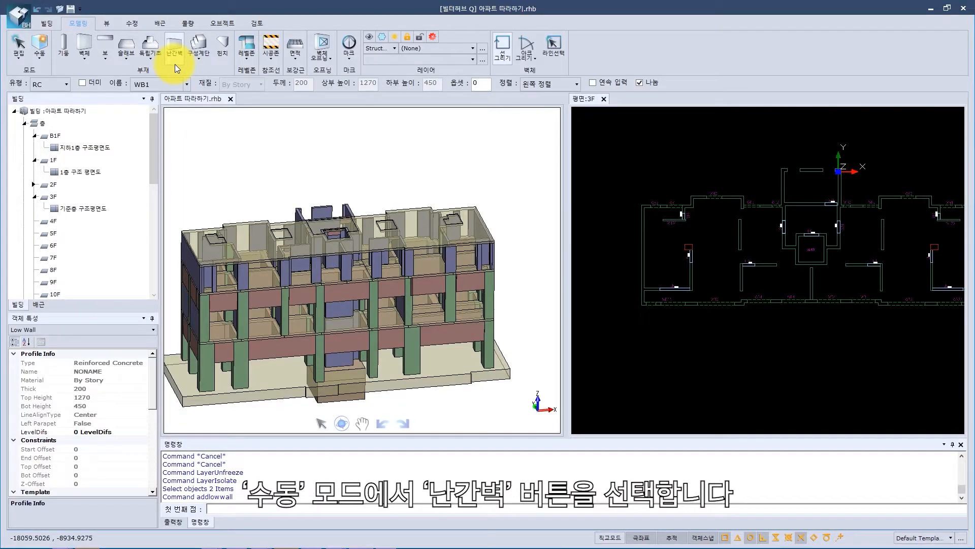
scroll(694, 295, "up", 4)
scroll(695, 299, "up", 5)
scroll(685, 282, "up", 3)
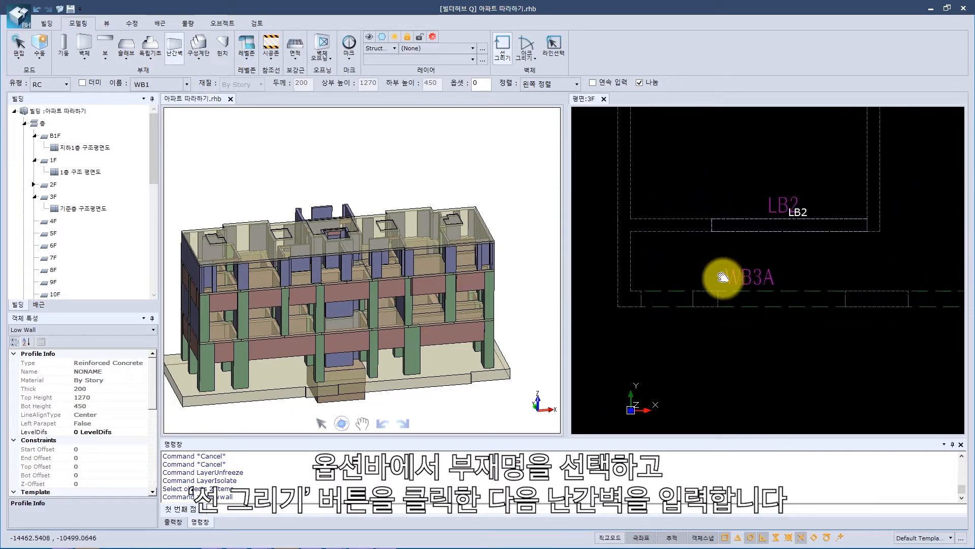
left_click(187, 83)
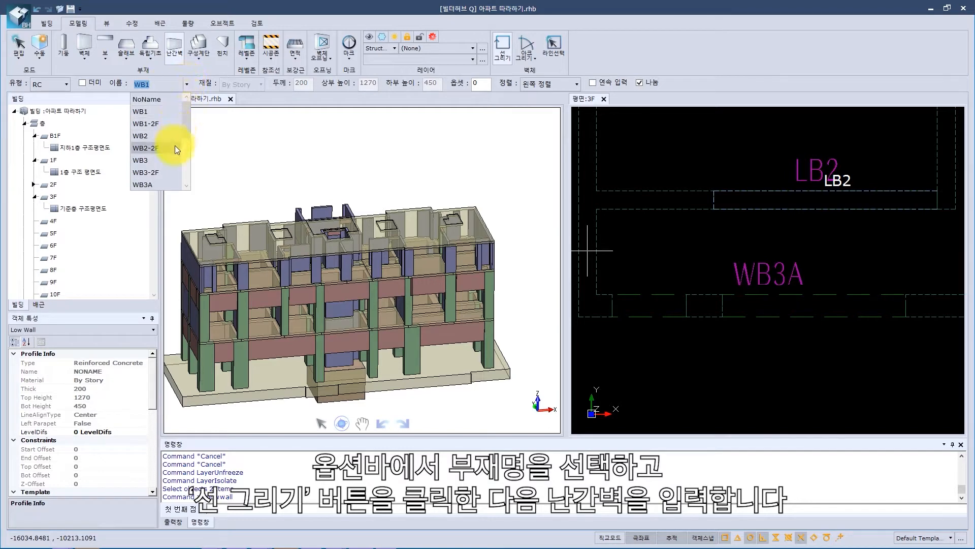
left_click(166, 184)
left_click(612, 294)
left_click(693, 294)
left_click(731, 294)
left_click(928, 294)
- Draw a WB3 parapet wall along the WB3 outline on the left part of the lower edge
scroll(928, 294, "down", 3)
scroll(697, 322, "up", 2)
left_click(187, 83)
left_click(140, 148)
left_click(665, 302)
left_click(797, 301)
- Draw two left-aligned WB4 parapet walls along the WB4 outlines left of the plan's centre
left_click(187, 83)
scroll(164, 169, "down", 2)
left_click(169, 126)
middle_click_drag(844, 290, 664, 315)
left_click(664, 315)
left_click(747, 315)
left_click(787, 315)
left_click(870, 313)
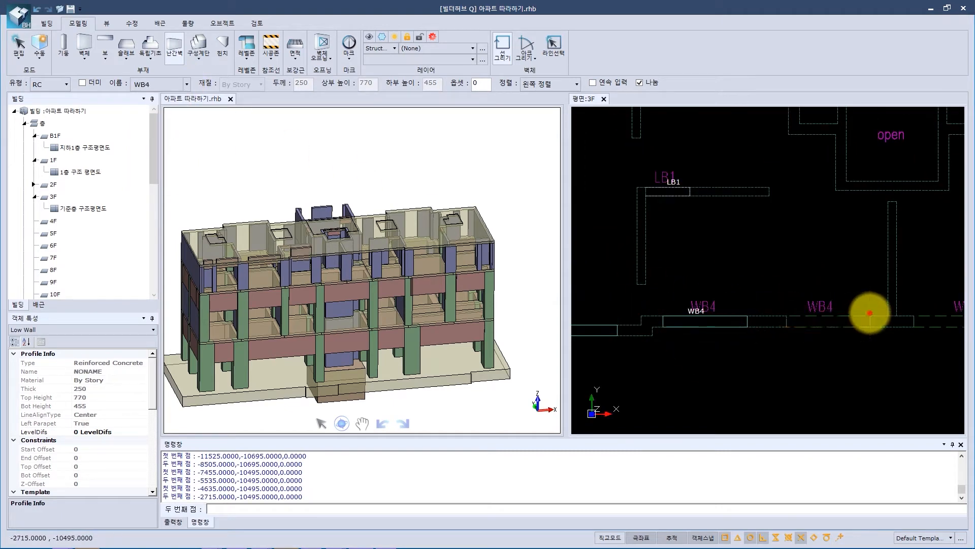
- Draw two more WB4 parapet walls along the WB4 outlines right of the plan's centre
scroll(912, 316, "down", 1)
middle_click_drag(913, 316, 666, 283)
left_click(666, 282)
left_click(736, 283)
scroll(759, 285, "up", 6)
middle_click_drag(759, 285, 664, 263)
left_click(694, 255)
left_click(901, 255)
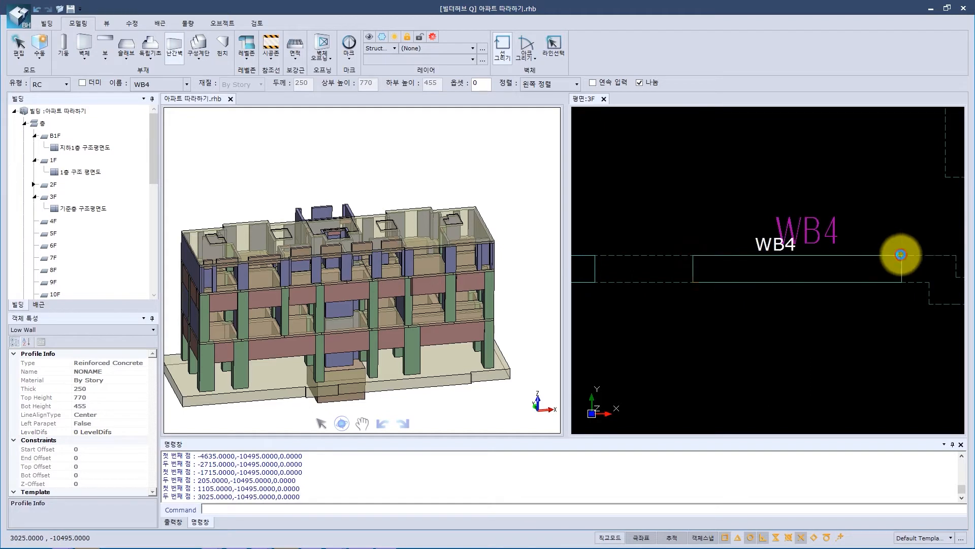
- Draw a WB3 parapet wall along the WB3 outline on the right part of the lower edge
scroll(901, 255, "down", 2)
middle_click_drag(901, 255, 581, 259)
left_click(187, 83)
left_click(170, 149)
left_click(634, 268)
left_click(794, 268)
- Draw two WB3A parapet walls along the WB3A outlines at the right end of the lower edge
left_click(187, 84)
left_click(170, 157)
left_click(845, 268)
left_click(952, 269)
scroll(952, 270, "down", 5)
middle_click_drag(874, 305, 579, 323)
scroll(655, 285, "up", 4)
left_click(678, 312)
left_click(712, 312)
- Draw a WB2 parapet wall along the WB2 outline at the right end of the plan's upper edge
mouse_move(731, 216)
middle_mouse_down()
mouse_move(773, 281)
mouse_move(716, 346)
middle_mouse_up()
scroll(715, 347, "down", 2)
middle_click_drag(668, 216, 711, 259)
scroll(707, 218, "up", 4)
left_click(186, 84)
left_click(170, 142)
left_click(727, 229)
left_click(789, 229)
- Draw a WB1 parapet wall along the WB1 outline beside the WB2 wall at the right end of the plan's upper edge
left_click(185, 85)
left_click(170, 135)
left_click(591, 229)
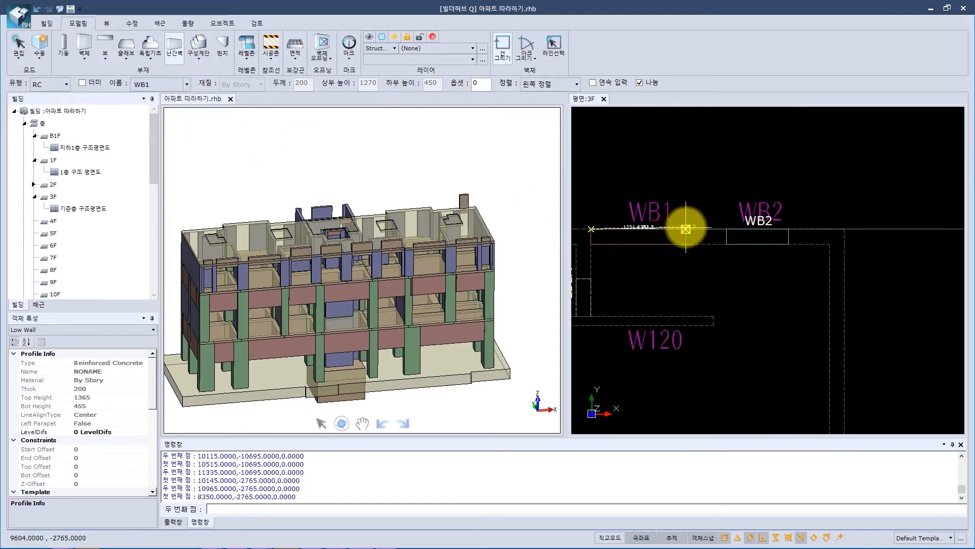
left_click(686, 229)
- Draw three WB2 parapet walls along the WB2 outlines of the upper edge between the stair core and the right end
scroll(700, 250, "down", 2)
middle_click_drag(700, 250, 886, 250)
mouse_move(638, 247)
middle_mouse_down()
mouse_move(722, 319)
mouse_move(846, 297)
middle_mouse_up()
left_click(187, 84)
left_click(170, 142)
left_click(726, 268)
left_click(790, 268)
left_click(612, 287)
left_click(645, 287)
left_click(697, 286)
left_click(767, 287)
- Draw two WB2 parapet walls along the WB2 outlines just left of the stair core on the upper edge
middle_click_drag(699, 294, 885, 318)
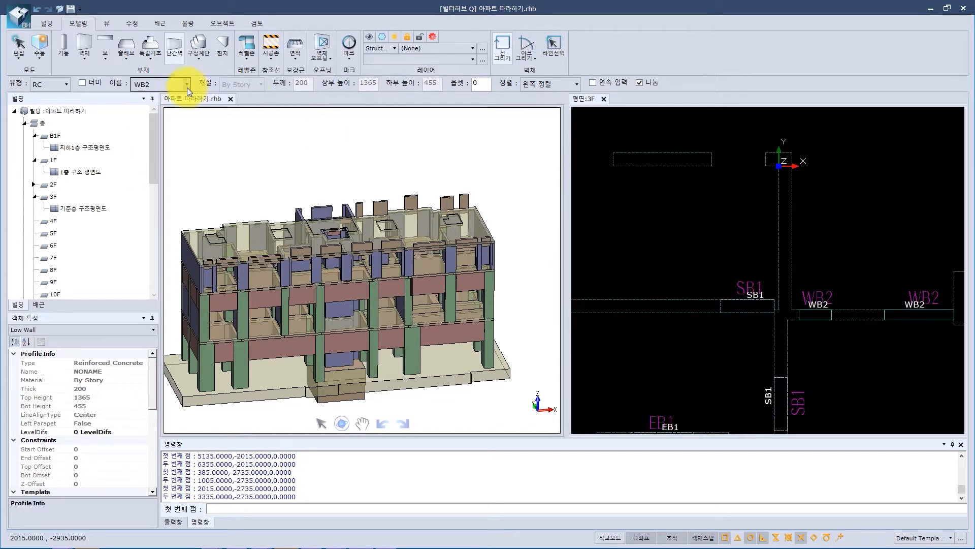
scroll(677, 270, "down", 2)
middle_click_drag(679, 274, 895, 230)
scroll(799, 271, "up", 4)
left_click(720, 237)
left_click(767, 237)
mouse_move(692, 279)
middle_mouse_down()
mouse_move(846, 277)
mouse_move(891, 292)
middle_mouse_up()
left_click(745, 249)
left_click(844, 250)
- Draw a WB2 parapet wall along the WB2 outline on the projecting left part of the upper edge
scroll(633, 271, "down", 4)
middle_click_drag(633, 272, 873, 269)
scroll(872, 269, "up", 5)
left_click(756, 184)
left_click(871, 184)
- Try a WB2 parapet wall reaching the WB1 outline at the left end of the upper edge, and delete it
middle_click_drag(620, 308, 761, 328)
left_click(671, 279)
left_click(742, 280)
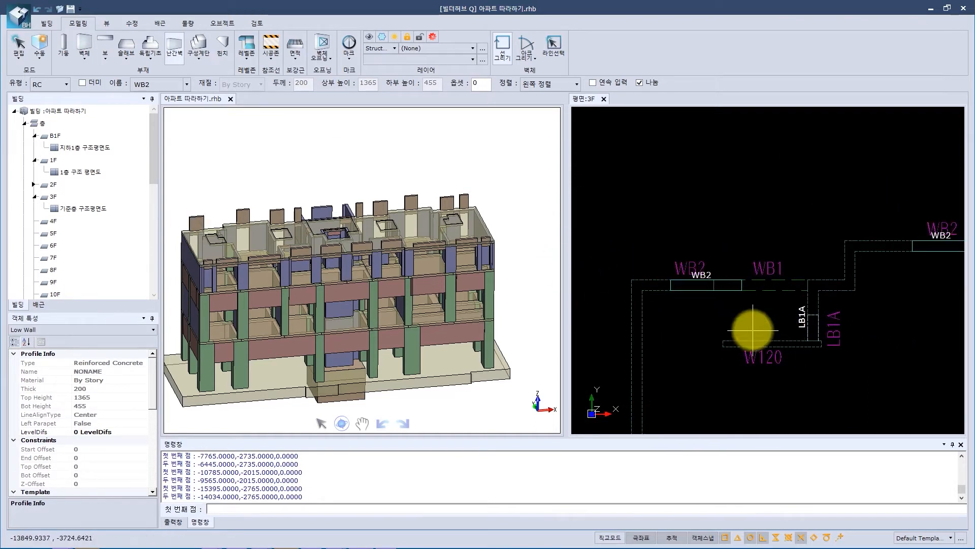
left_click(740, 286)
key("Escape")
key("Escape")
left_click(740, 286)
key("Delete")
- Draw a WB2 parapet wall limited to the WB2 outline at the left end of the upper edge
left_click(175, 48)
left_click(670, 280)
left_click(713, 280)
- Draw a WB1 parapet wall along the WB1 outline near the left end of the upper edge
left_click(187, 84)
left_click(152, 100)
left_click(742, 285)
left_click(808, 285)
scroll(816, 360, "down", 5)
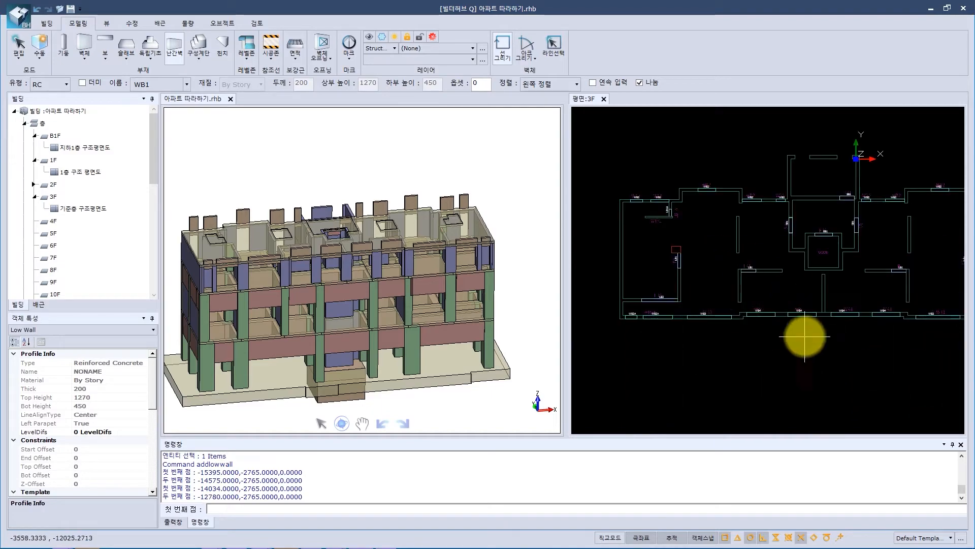
middle_click_drag(794, 314, 764, 319)
left_click_drag(502, 186, 503, 270)
left_click_drag(295, 299, 439, 280)
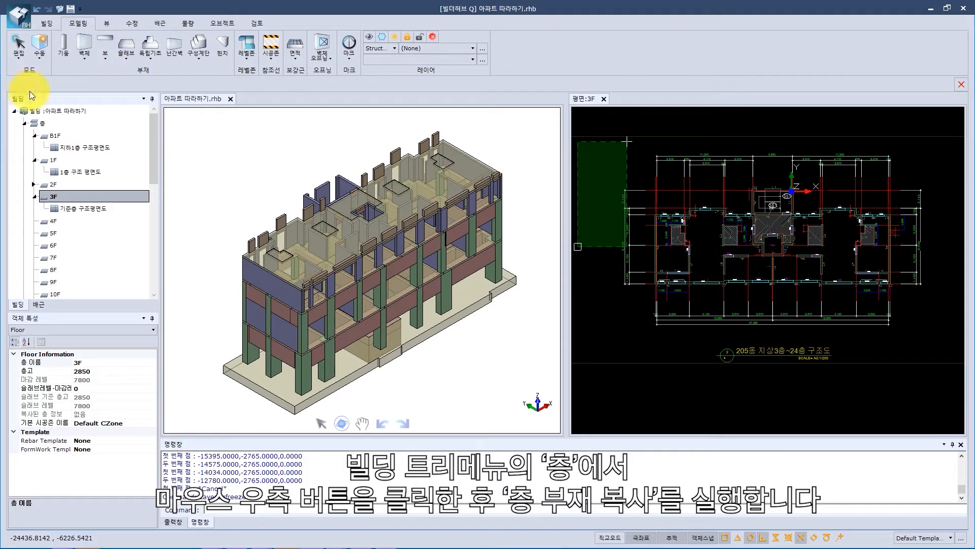
- Copy the columns (기둥) and walls (벽체) from floor 2F to floor 3F with the floor member copy (층 부재 복사)
left_click(79, 124)
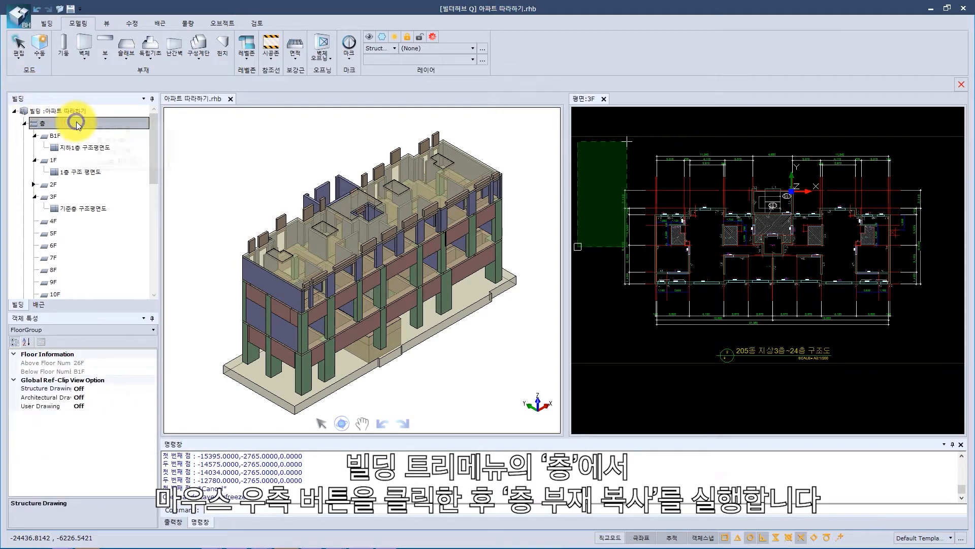
right_click(78, 125)
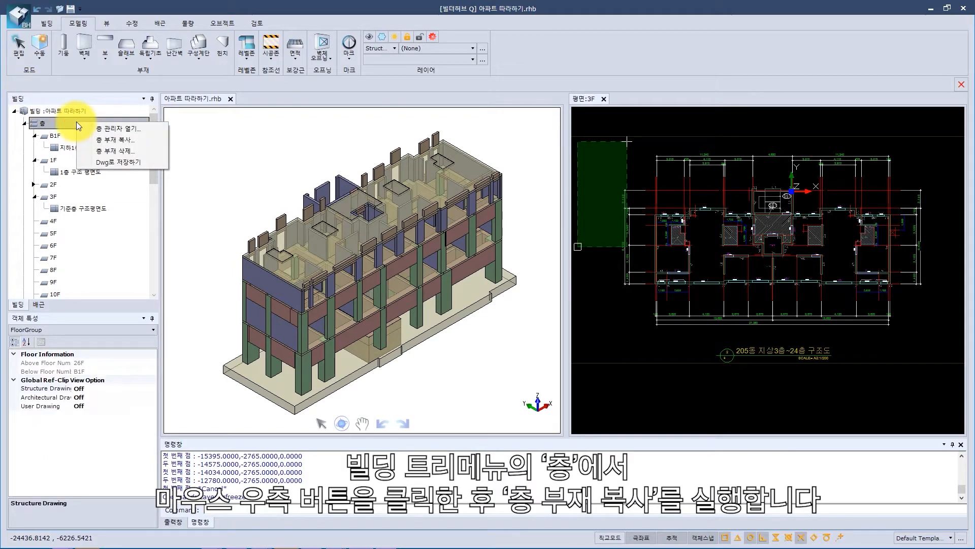
left_click(116, 140)
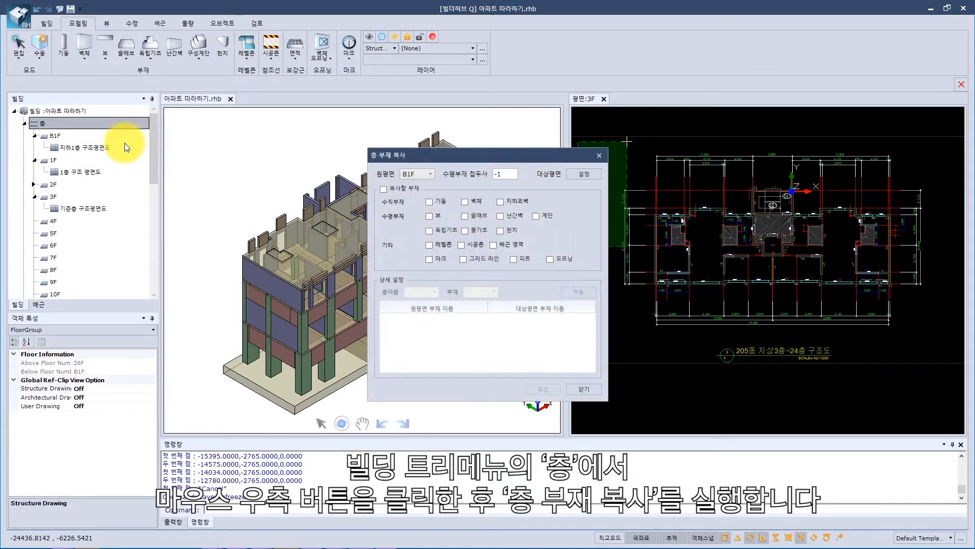
left_click(421, 174)
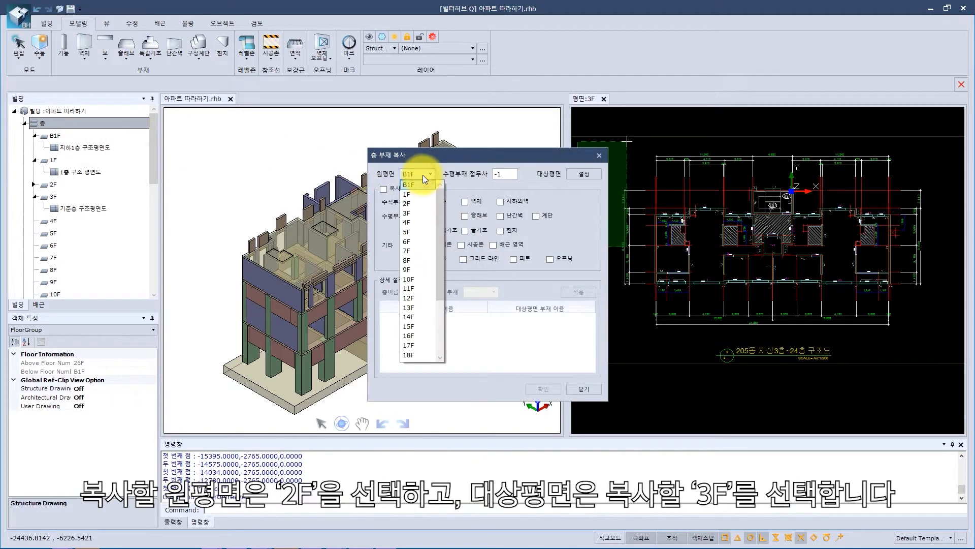
left_click(419, 203)
left_click(571, 173)
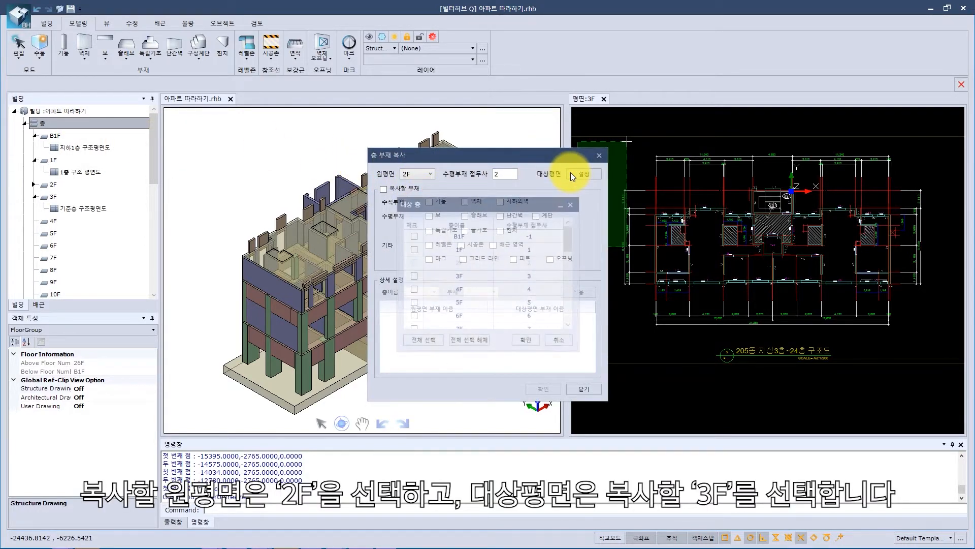
left_click(413, 276)
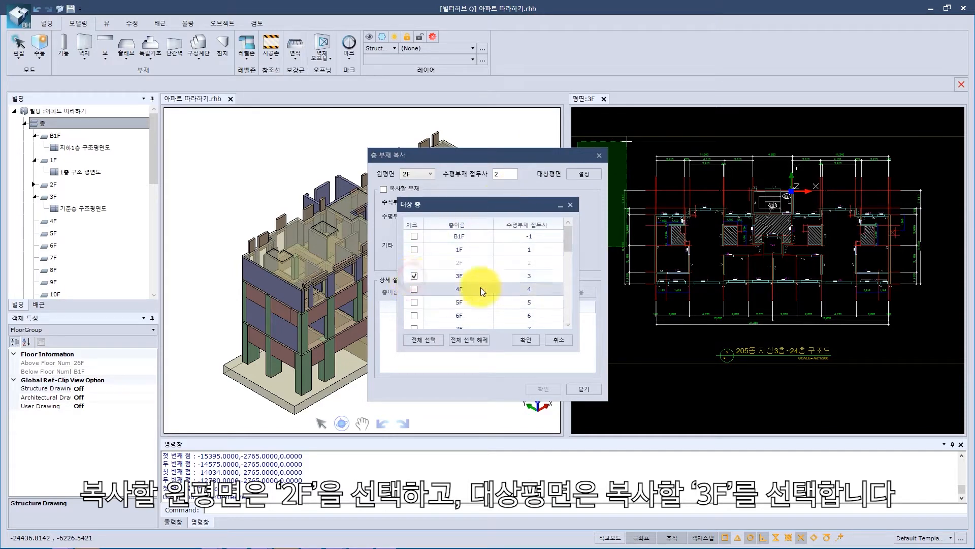
left_click(528, 340)
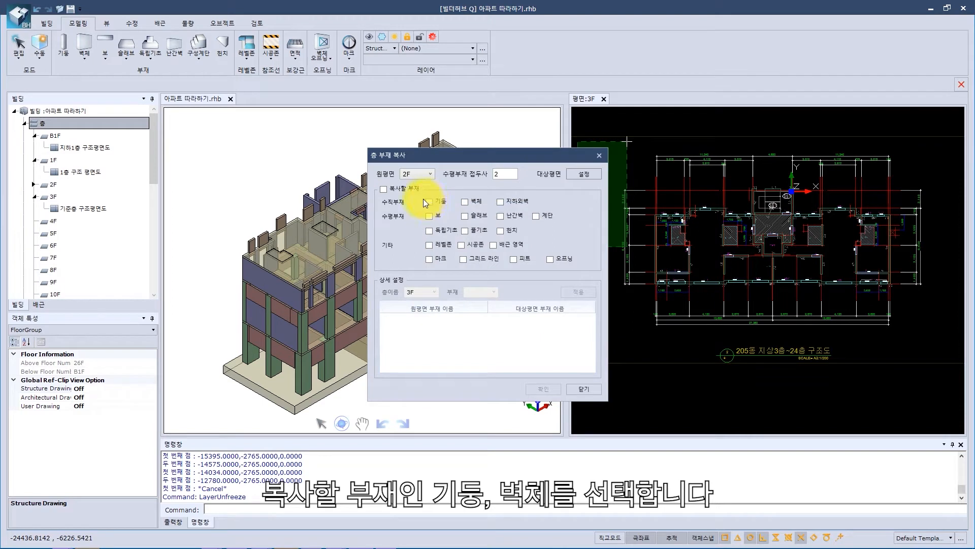
left_click(432, 204)
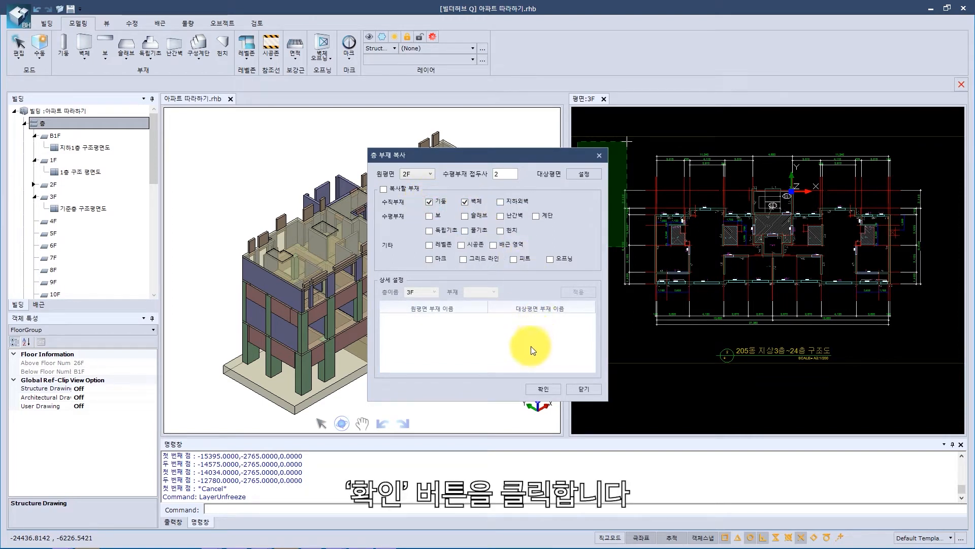
left_click(539, 388)
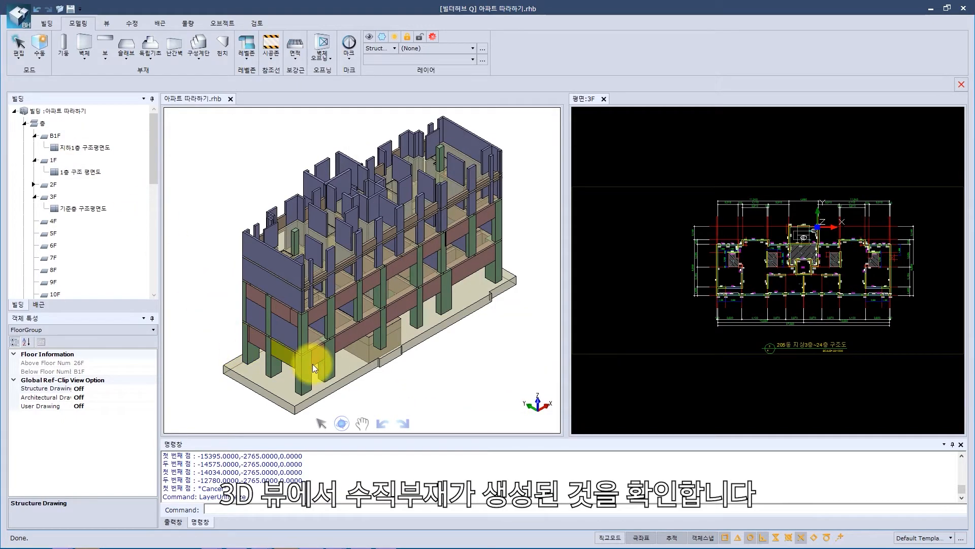
left_click_drag(395, 386, 317, 328)
middle_click_drag(416, 272, 337, 230)
left_click_drag(444, 248, 369, 231)
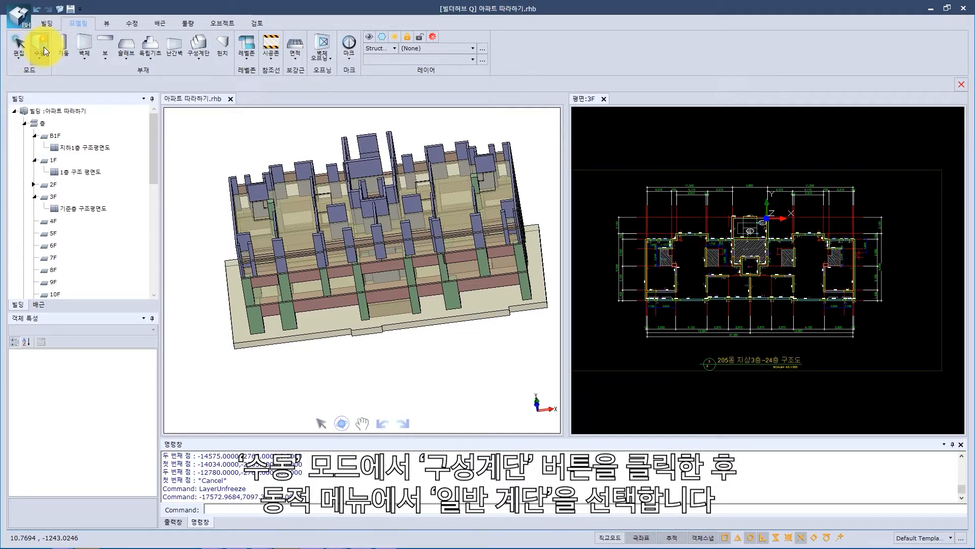
- Start a reverse-direction general stair with SS1 landing and stair info, and draw its landing rectangle over the whole stairwell
left_click(196, 57)
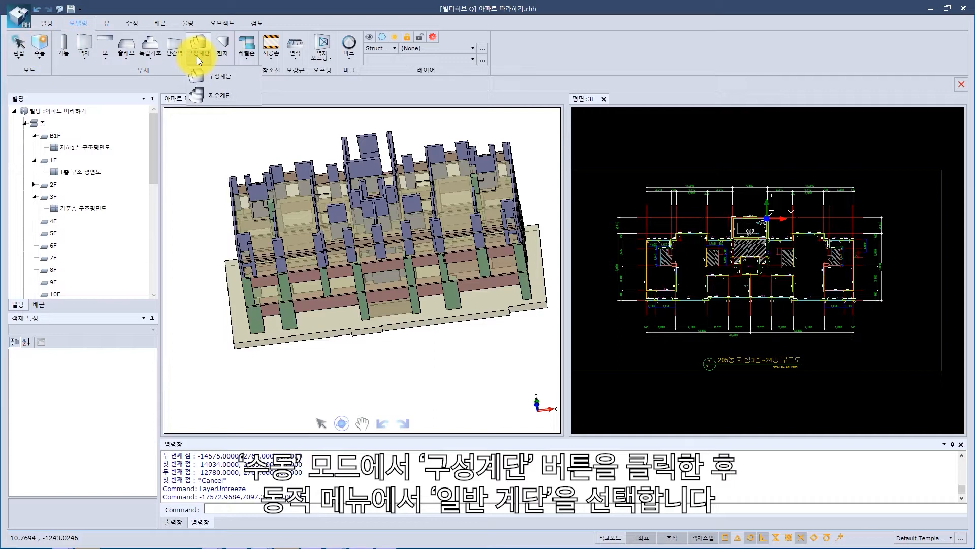
left_click(220, 83)
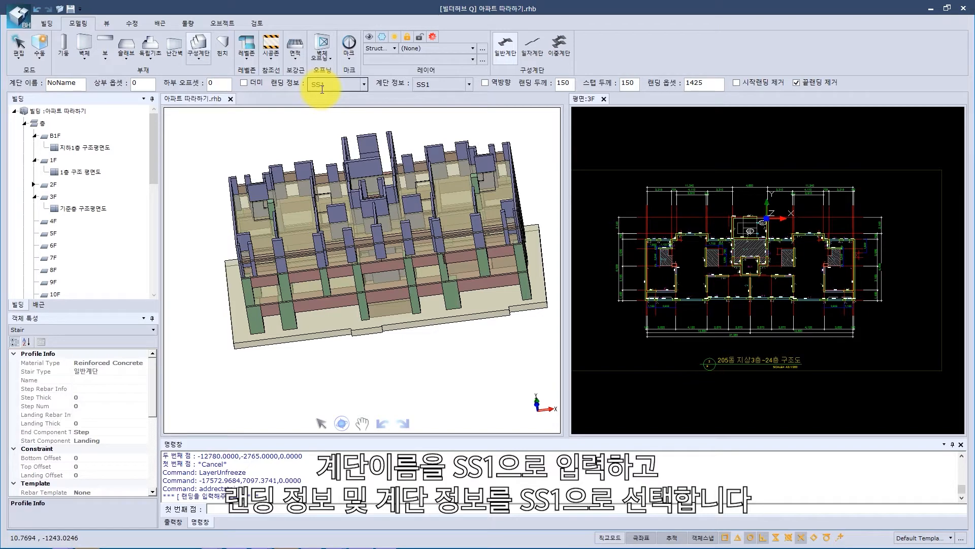
left_click(485, 83)
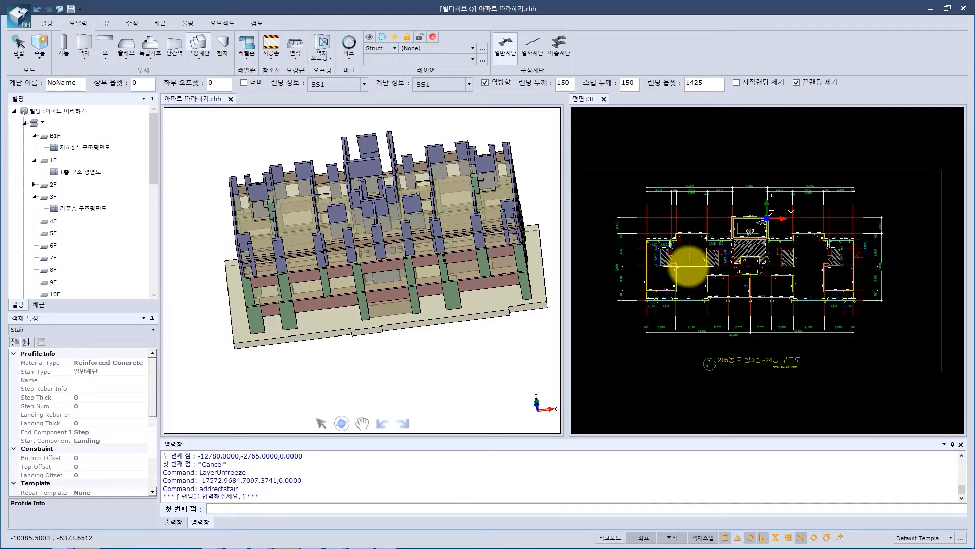
scroll(751, 224, "up", 5)
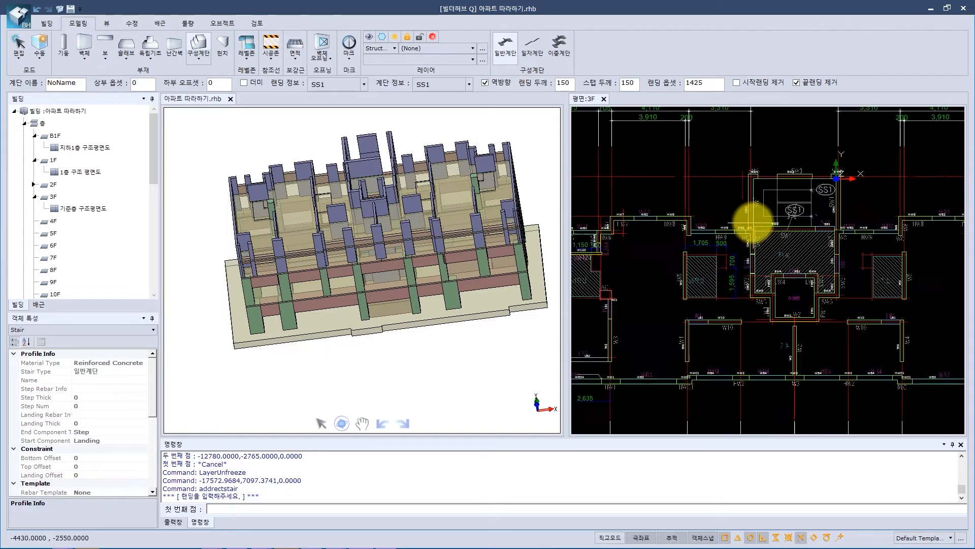
middle_click_drag(751, 211, 681, 276)
scroll(681, 277, "up", 2)
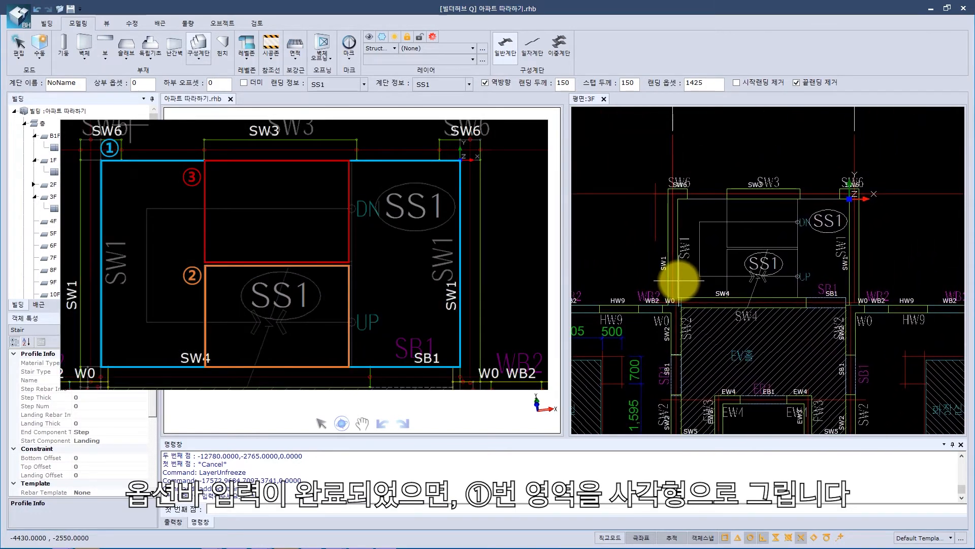
left_click(677, 181)
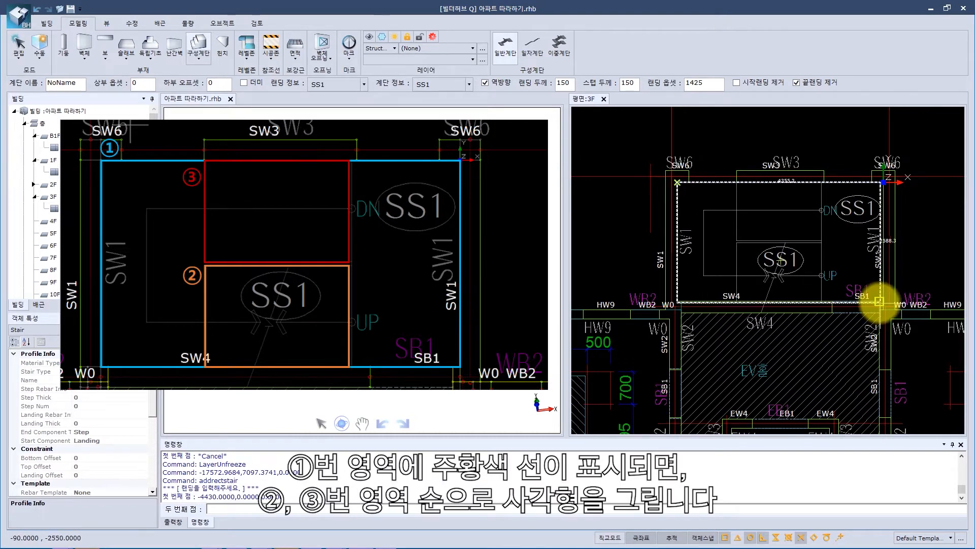
left_click(879, 302)
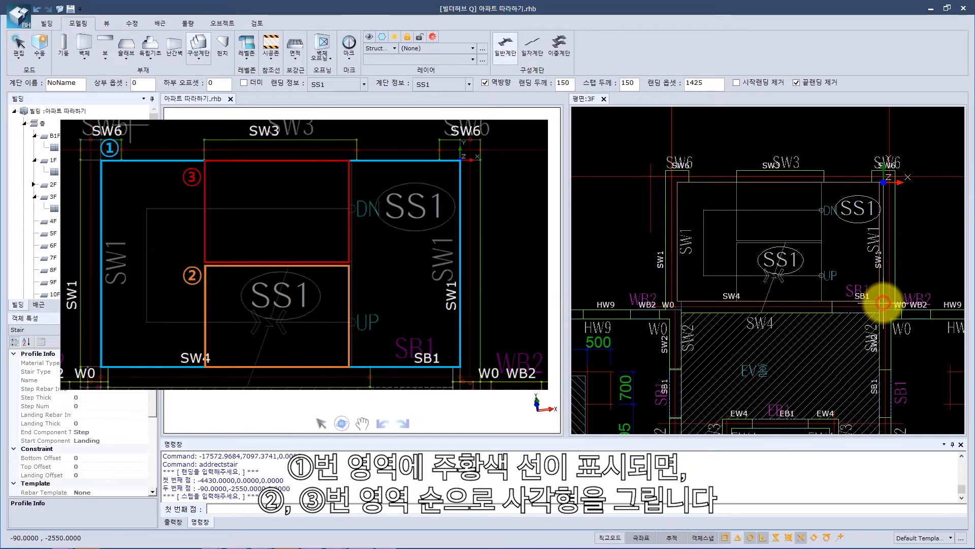
- Draw the stair's two flight rectangles, the UP flight first and the DN flight second, and complete the stair
left_click(737, 243)
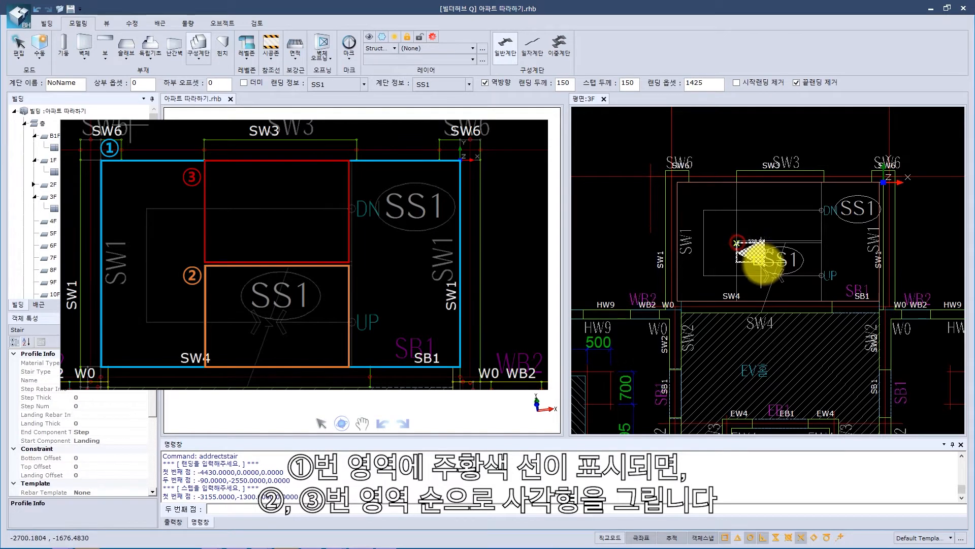
left_click(810, 295)
left_click(736, 182)
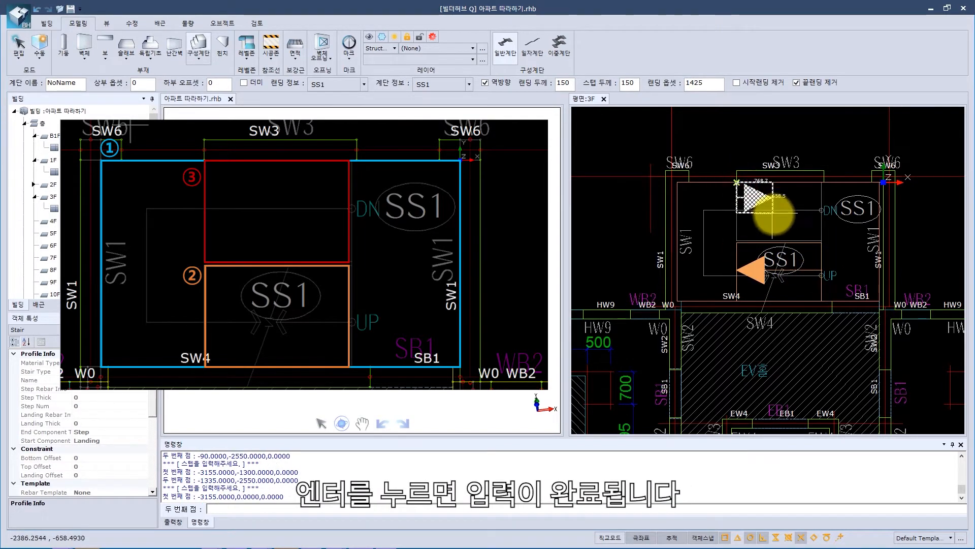
left_click(821, 240)
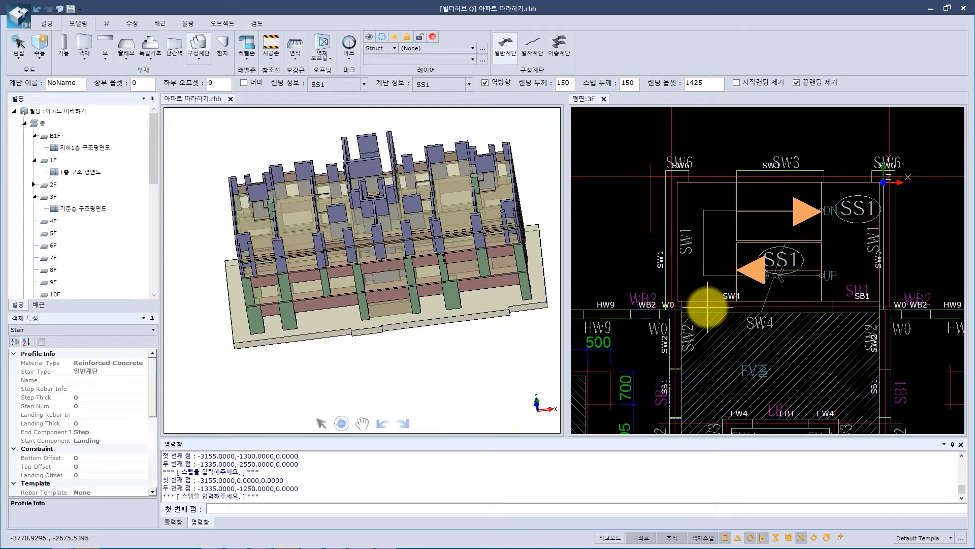
key("Escape")
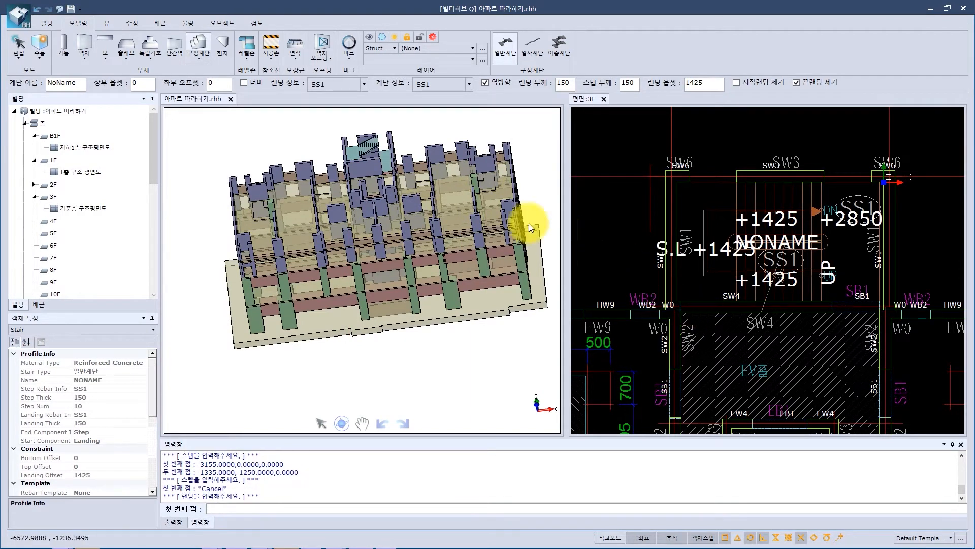
left_click(266, 137)
left_click_drag(303, 140, 333, 340)
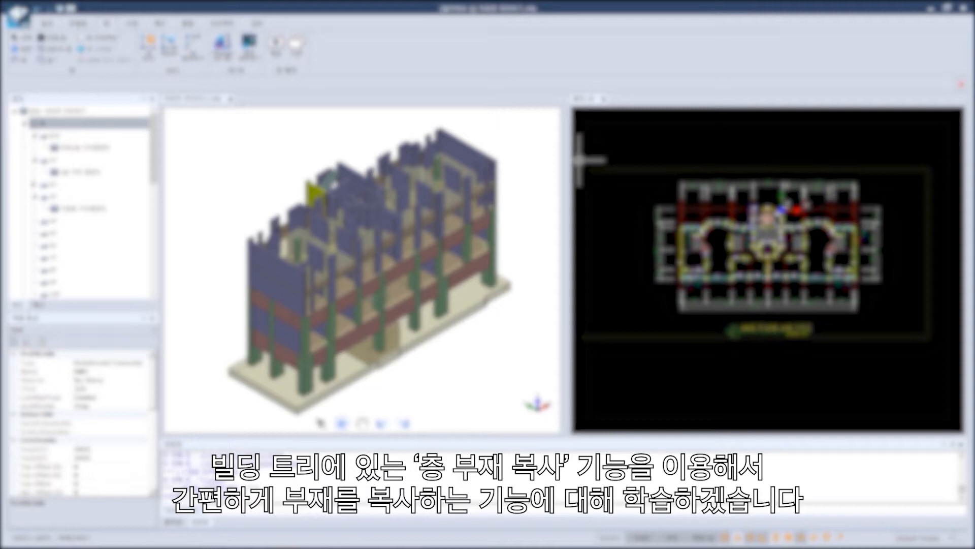
- Open the floor member copy (층 부재 복사) for the floor group and choose 3F as the source floor
right_click(77, 122)
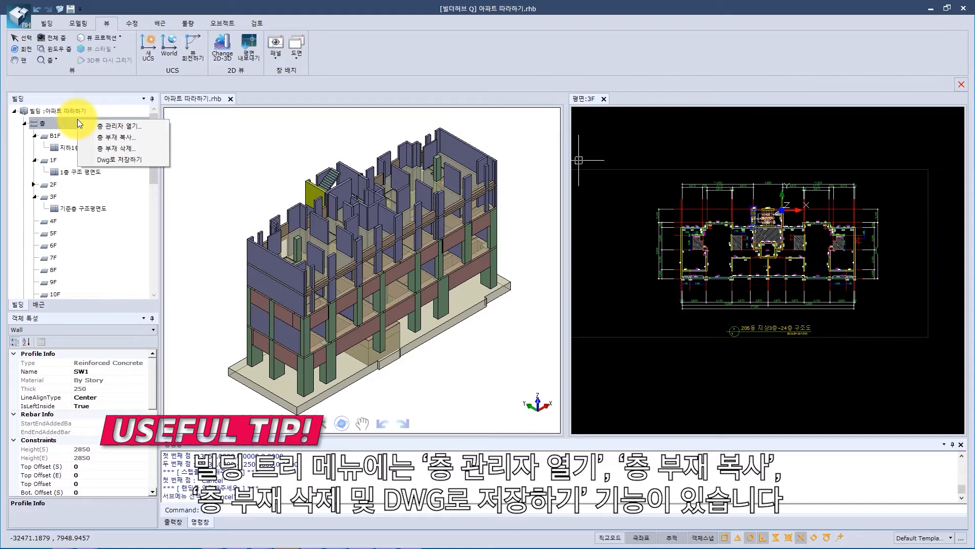
left_click(128, 137)
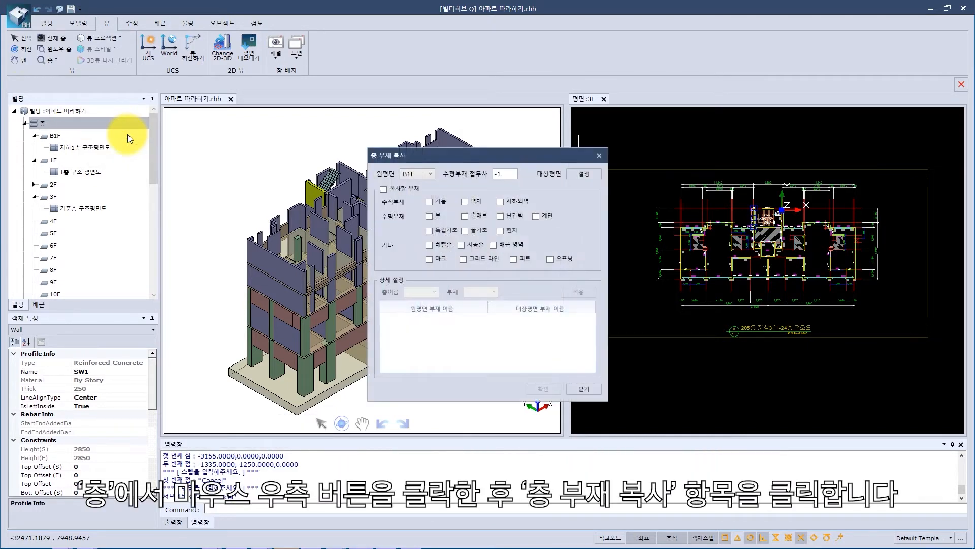
left_click(431, 176)
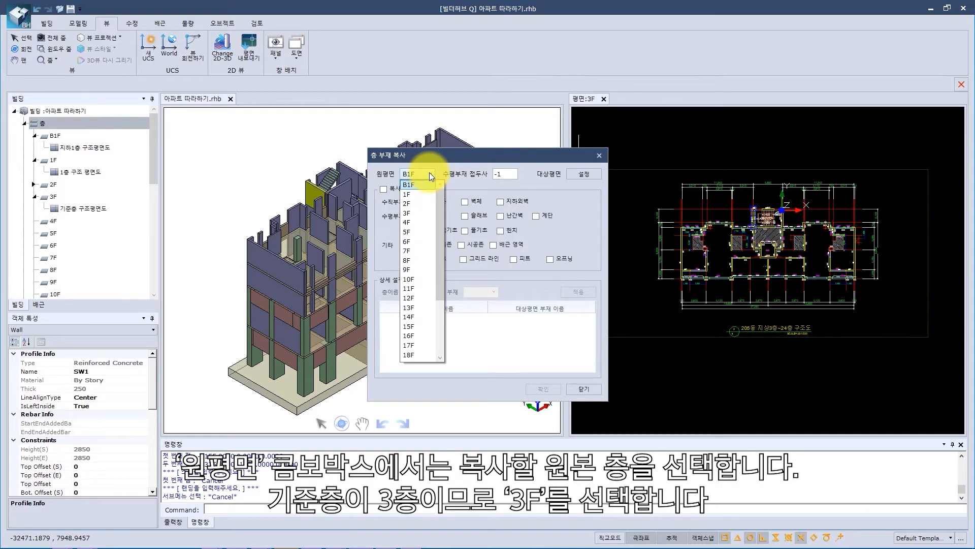
left_click(425, 214)
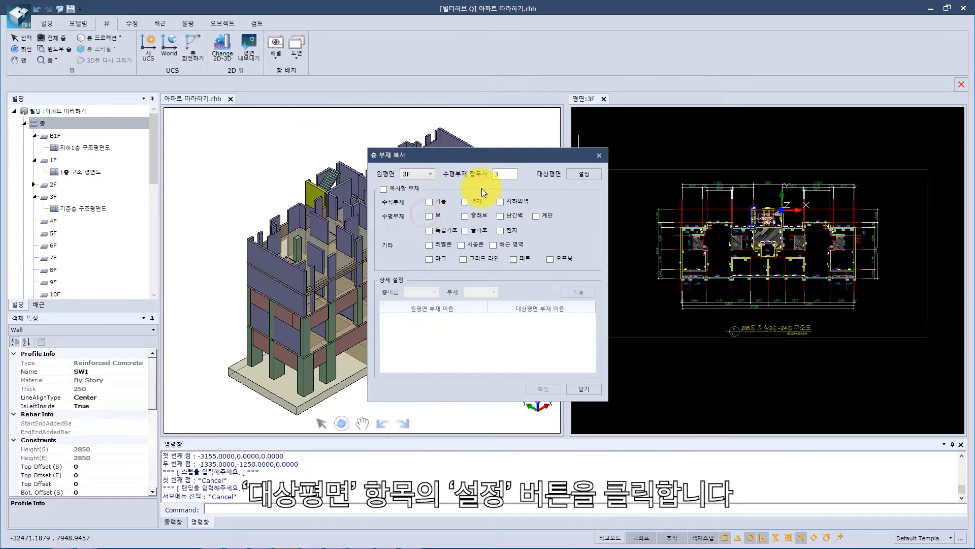
- Set the copy's target floors (대상평면) to 4F–24F by excluding B1F, 1F, 2F, 지붕층, 옥탑층 and 옥탑지붕층
left_click(582, 173)
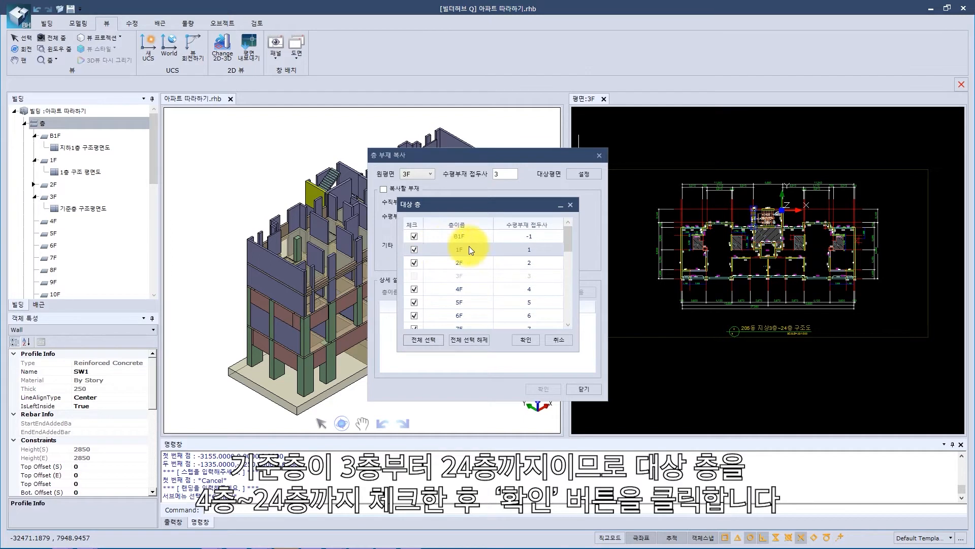
scroll(523, 241, "down", 7)
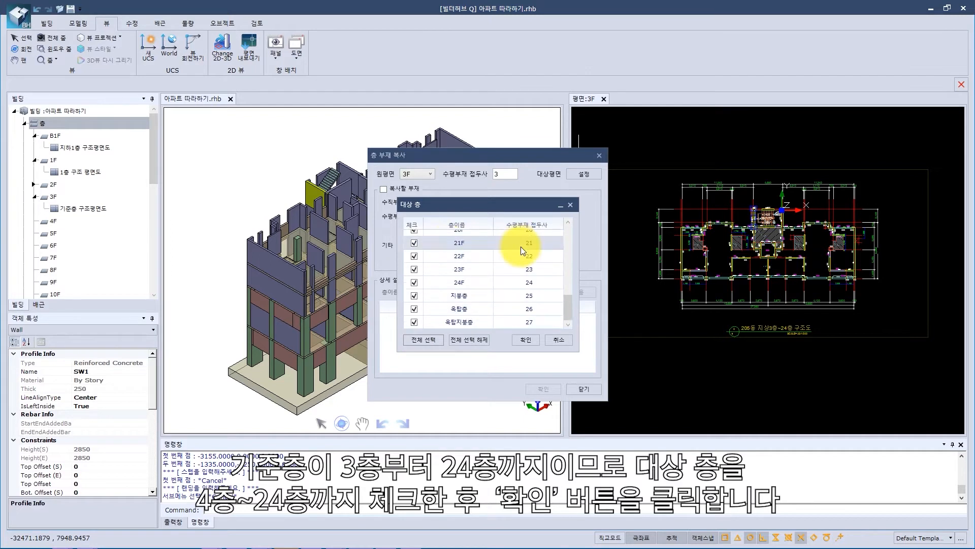
left_click(414, 295)
left_click(414, 308)
left_click(413, 321)
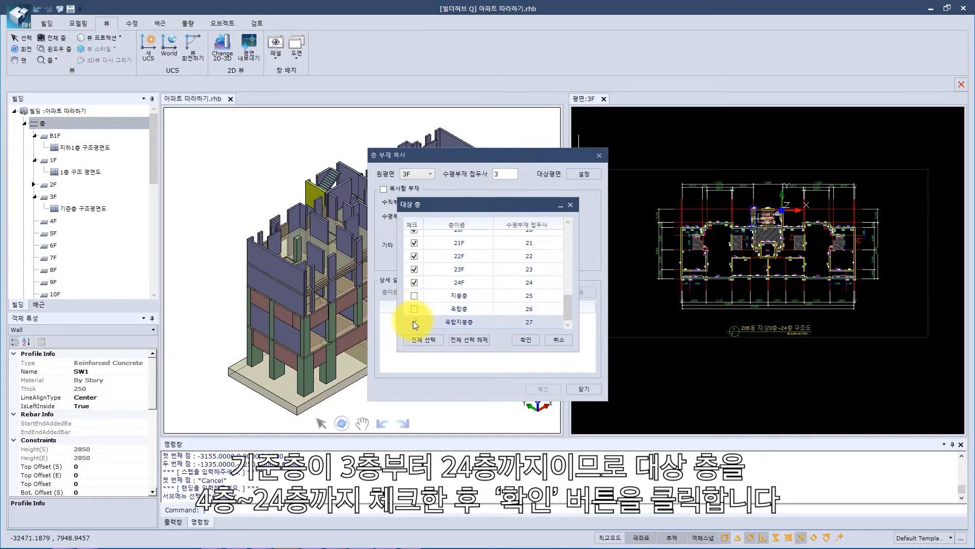
scroll(443, 282, "up", 7)
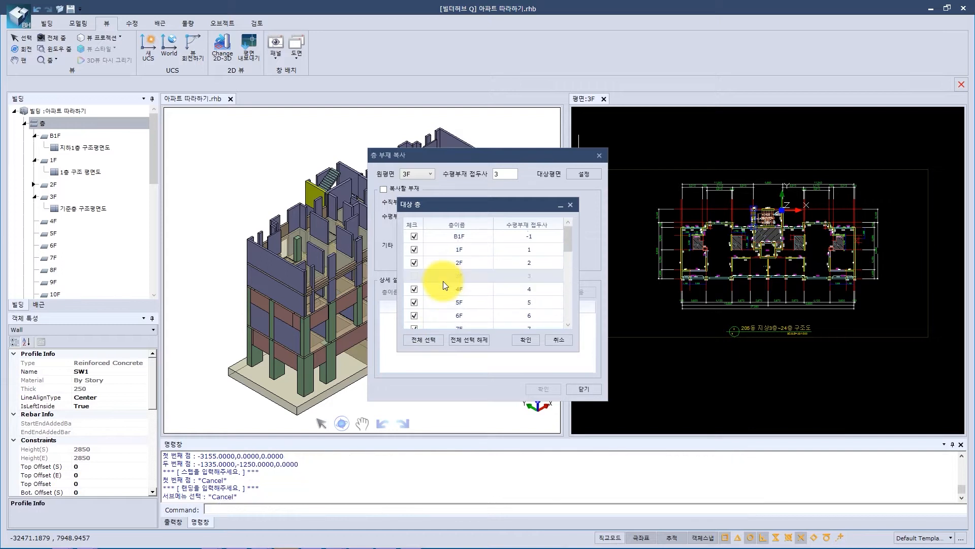
left_click(415, 236)
left_click(414, 248)
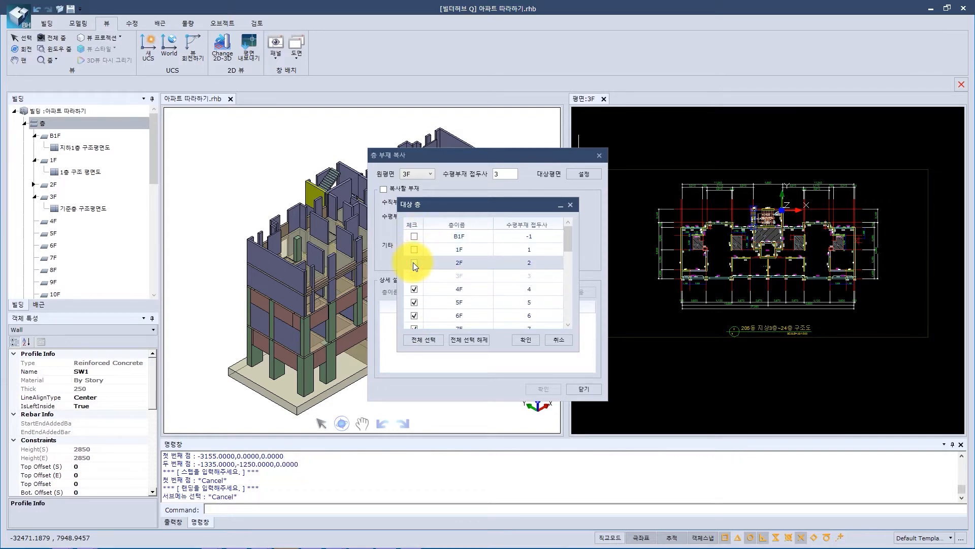
left_click(520, 337)
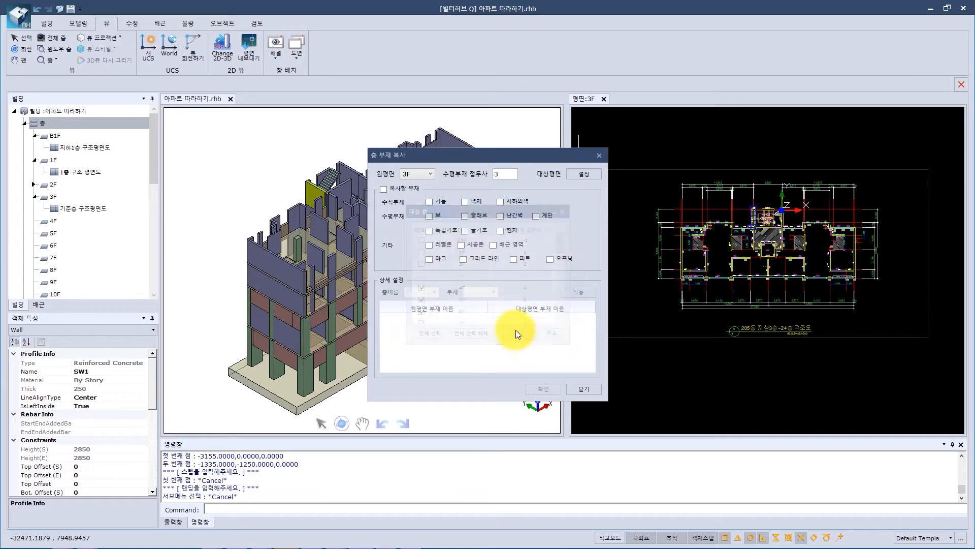
- Copy the columns, walls, beams, slabs, parapets (난간벽) and stairs (계단) to the target floors and check the tower in 3D
left_click(429, 201)
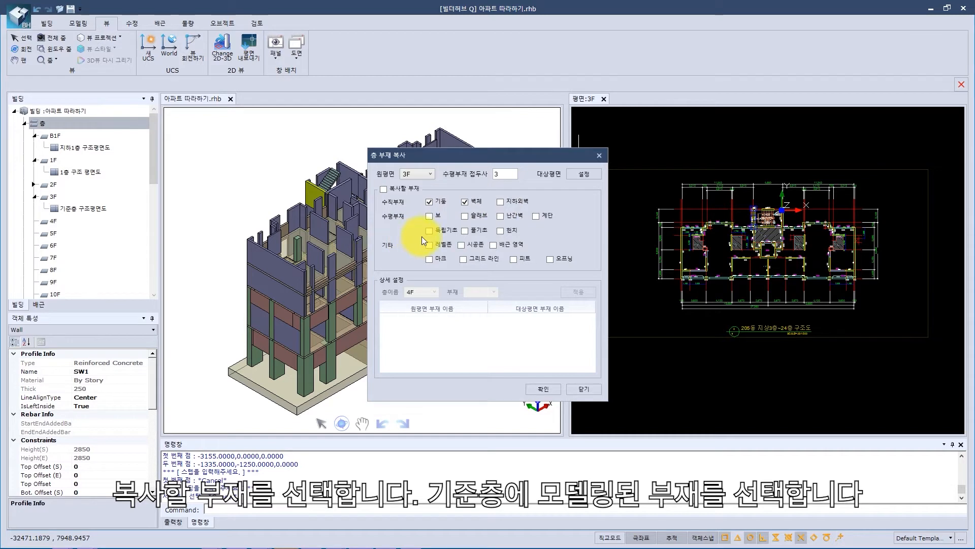
left_click(430, 216)
left_click(466, 216)
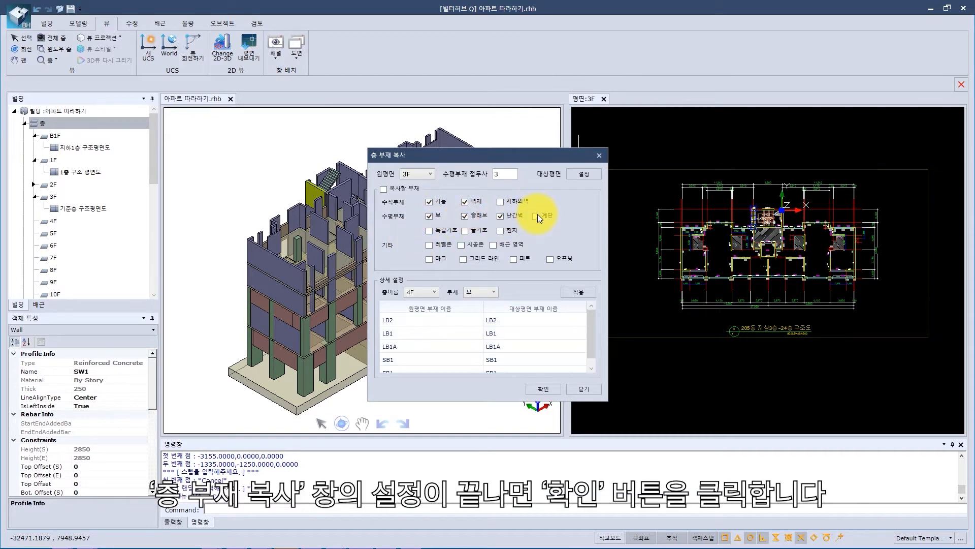
left_click(541, 388)
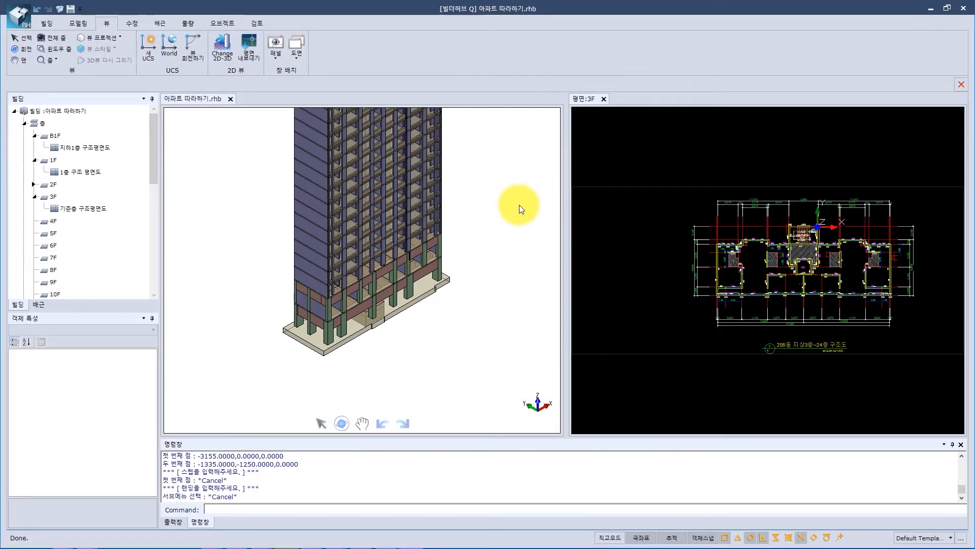
scroll(488, 244, "down", 3)
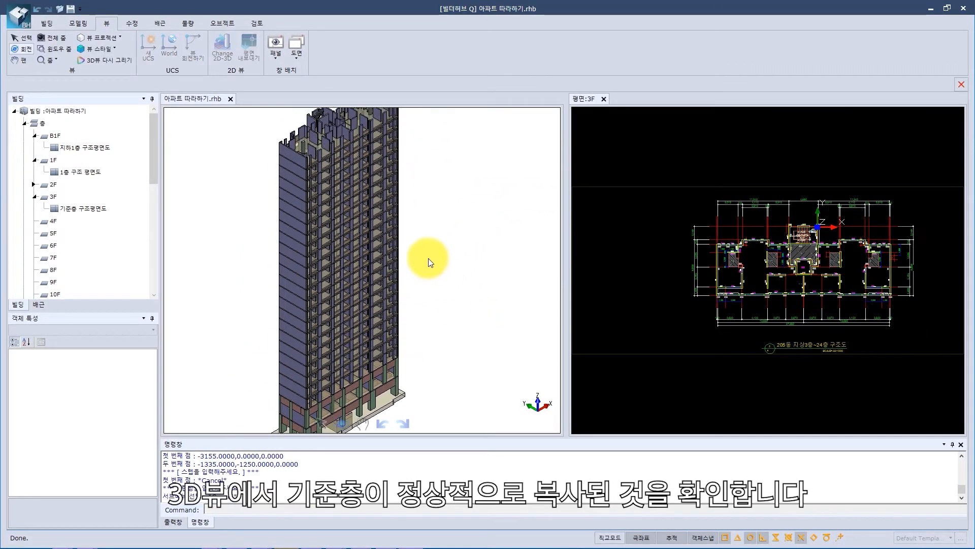
left_click_drag(513, 251, 230, 343)
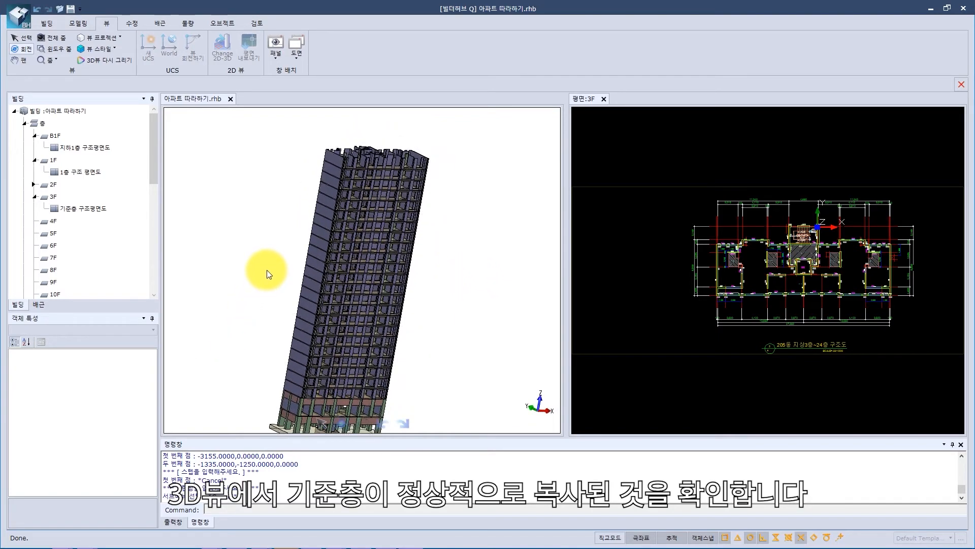
left_click_drag(441, 186, 389, 344)
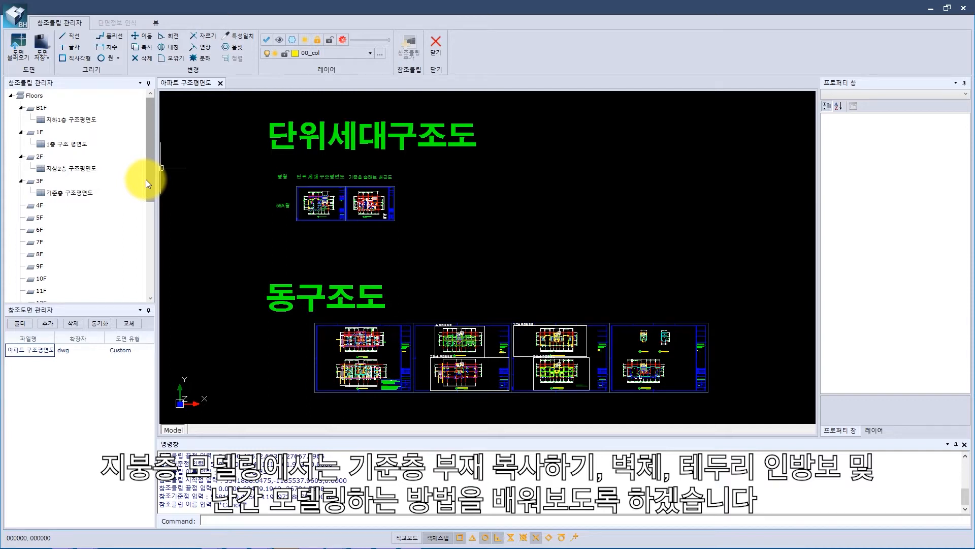
- Start a new reference clip for the roof floor (지붕층) in the reference clip manager and name it 지붕층 구조평면도
left_click_drag(147, 179, 148, 274)
left_click(72, 272)
right_click(72, 272)
left_click(107, 277)
left_click(312, 518)
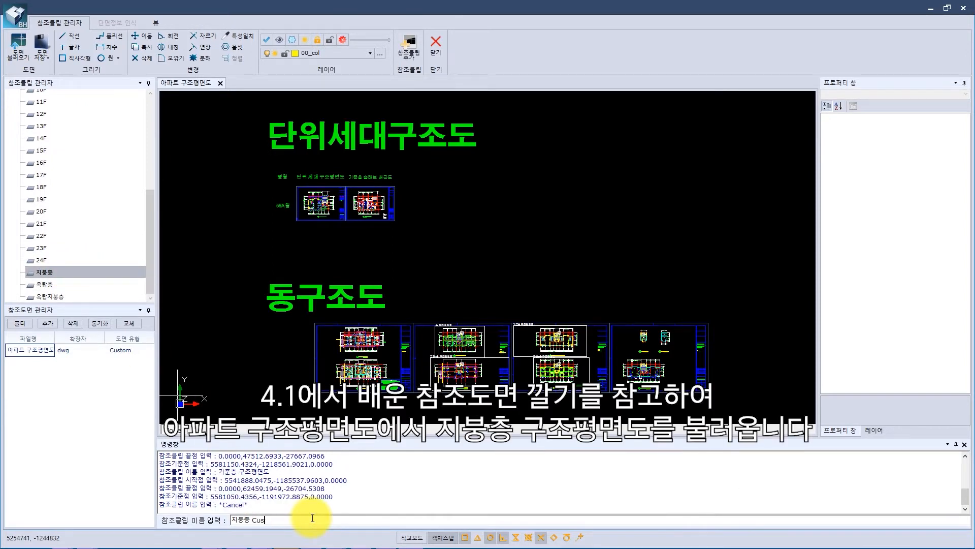
key("BackSpace")
key("BackSpace")
key("BackSpace")
type("구조펴면도")
key("Return")
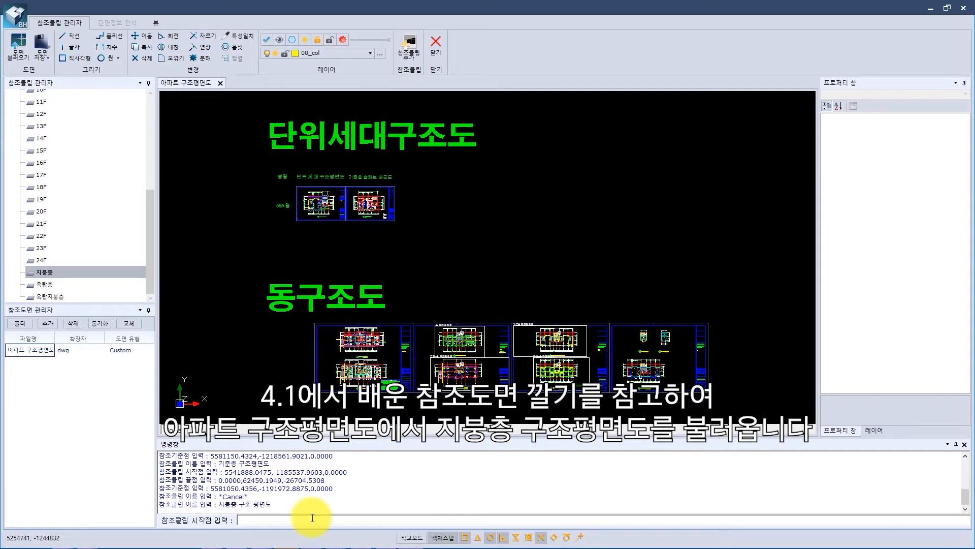
- Clip a rectangle around the 205동 지붕층 구조도 drawing and set its base point at the stairwell's upper-right corner near SW6
scroll(652, 369, "up", 2)
scroll(488, 312, "up", 4)
scroll(547, 319, "up", 2)
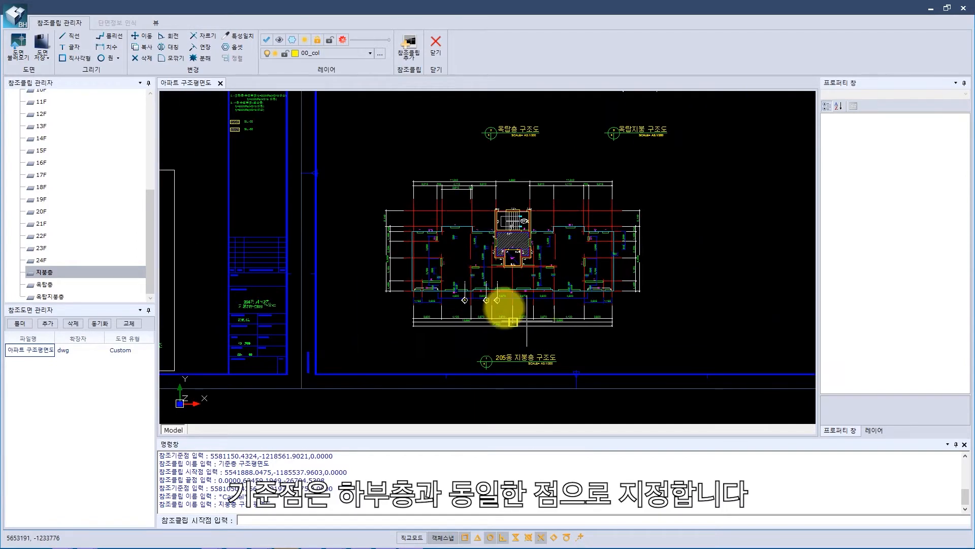
left_click(362, 167)
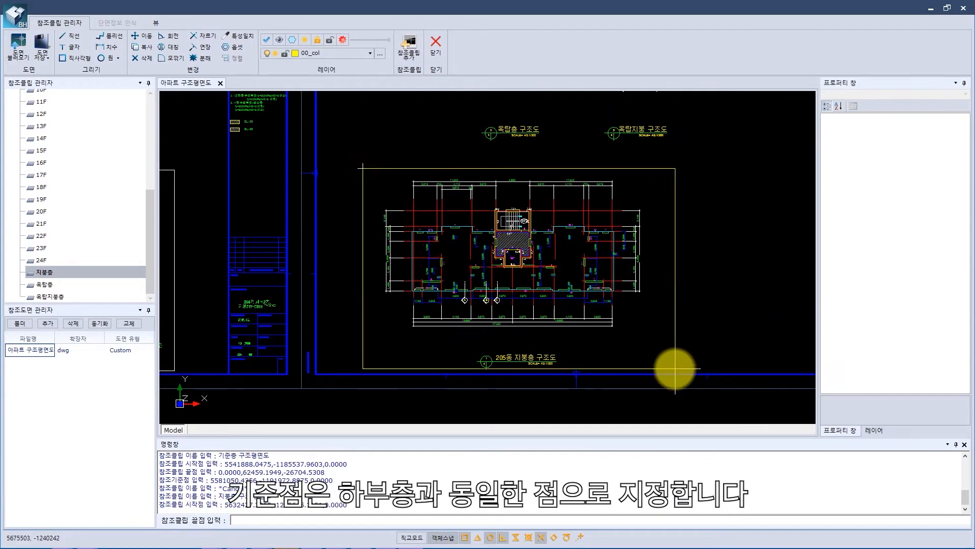
left_click(675, 369)
scroll(539, 203, "up", 4)
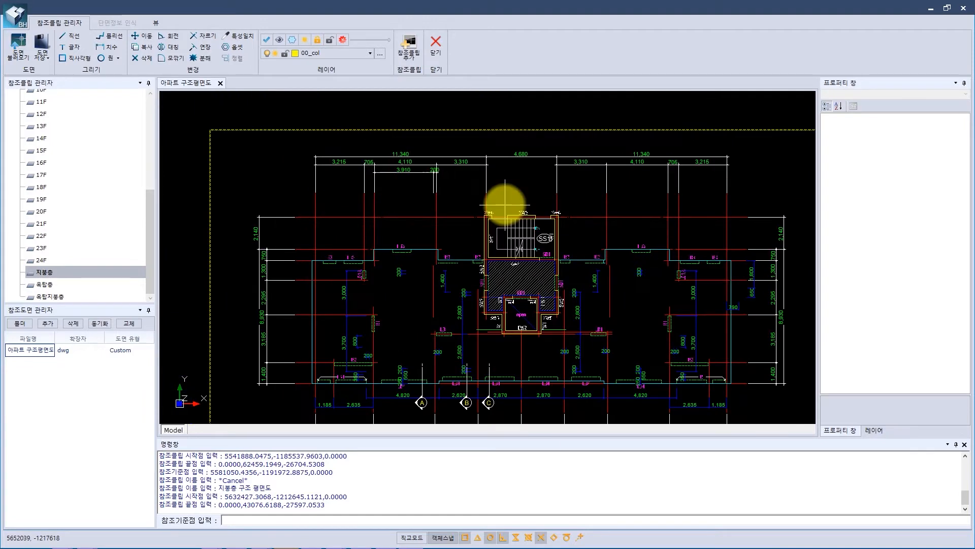
left_click(608, 234)
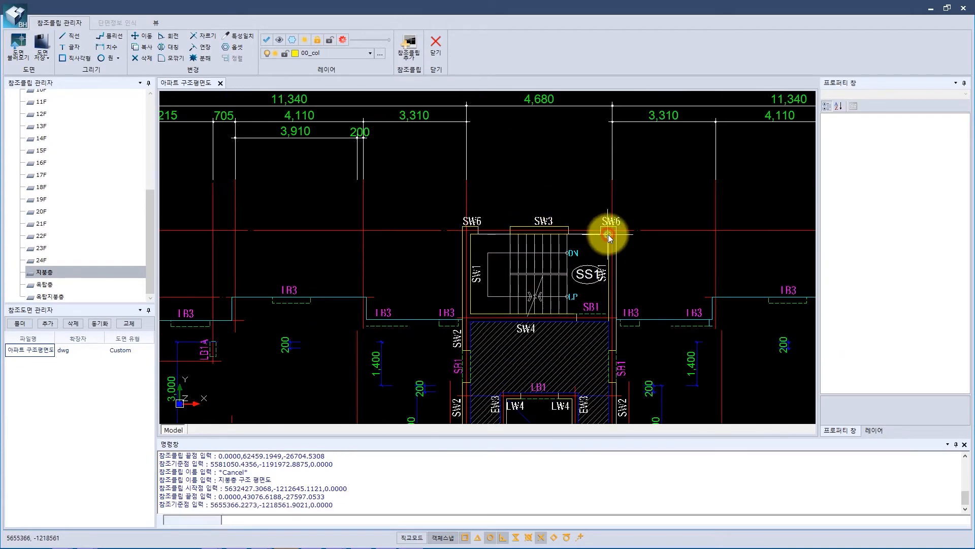
scroll(609, 238, "down", 3)
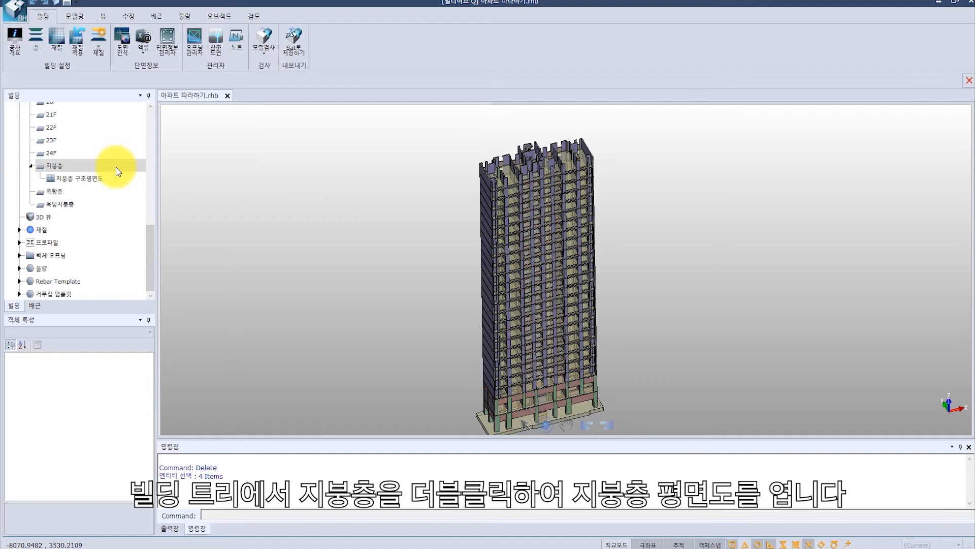
- Open the plan view of the roof floor (지붕층) from the building tree
double_click(117, 167)
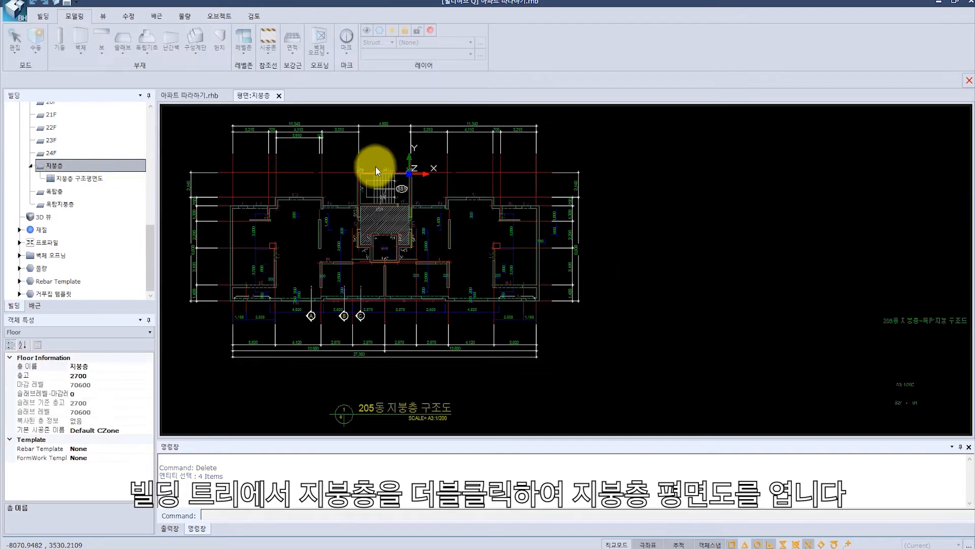
middle_click_drag(379, 191, 529, 181)
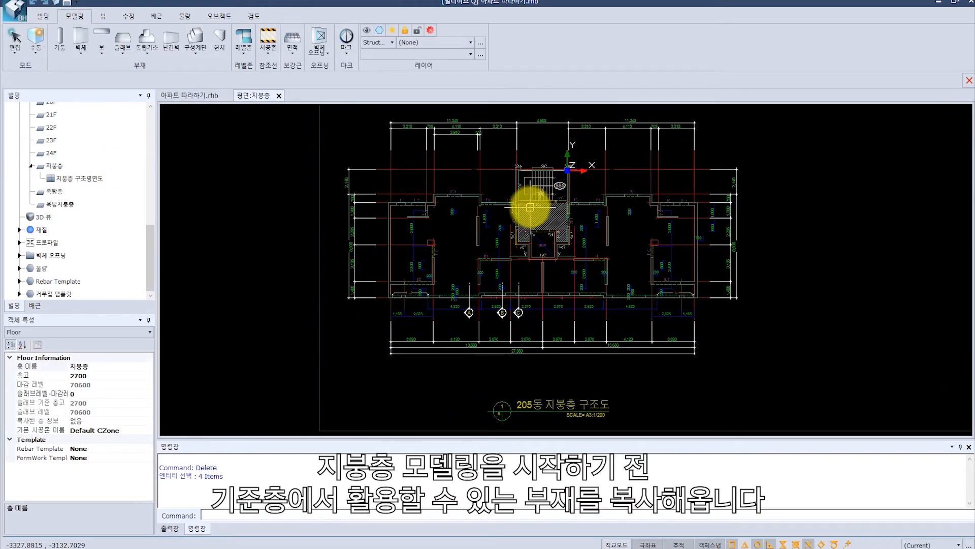
scroll(508, 250, "up", 2)
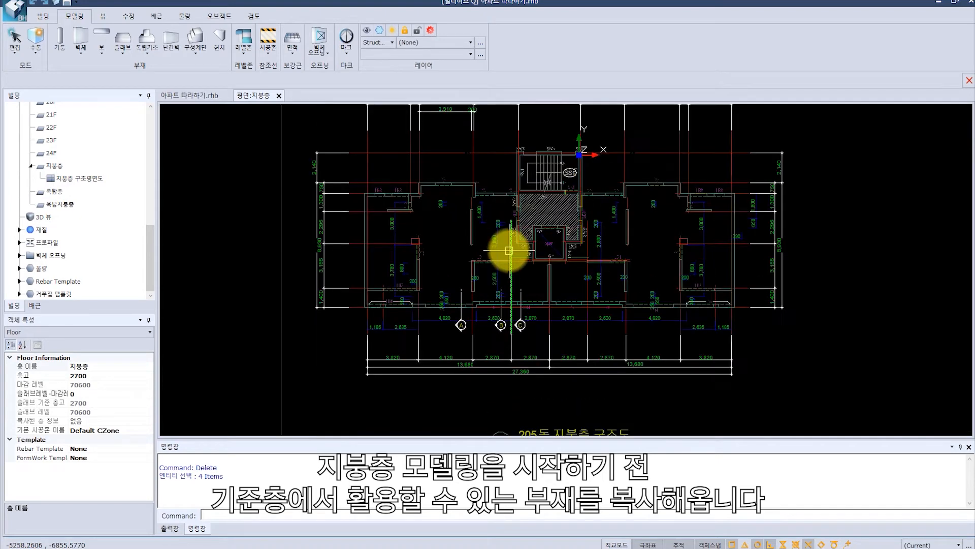
mouse_move(488, 271)
middle_mouse_down()
mouse_move(538, 230)
mouse_move(522, 251)
middle_mouse_up()
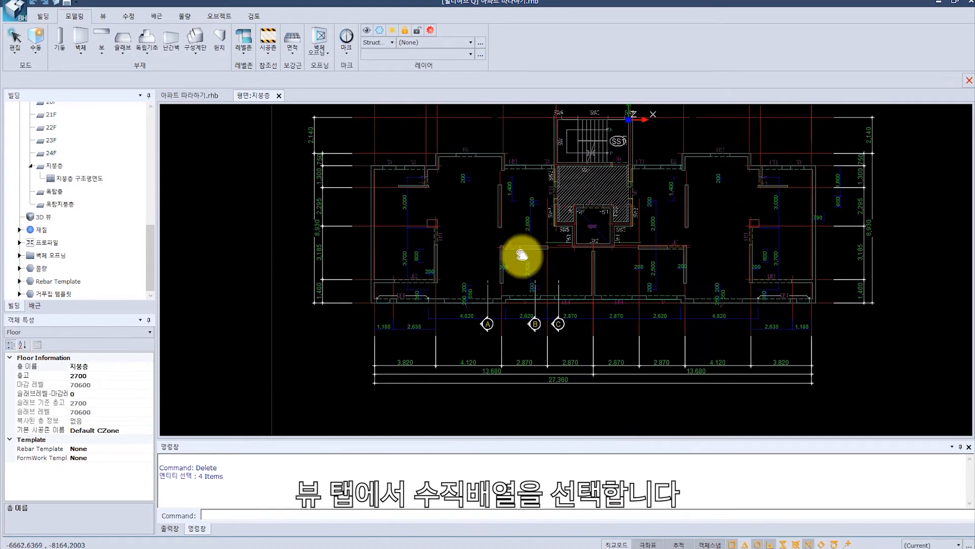
- Arrange the 3D view and the roof floor plan side by side with the vertical arrangement (수직배열)
left_click(102, 17)
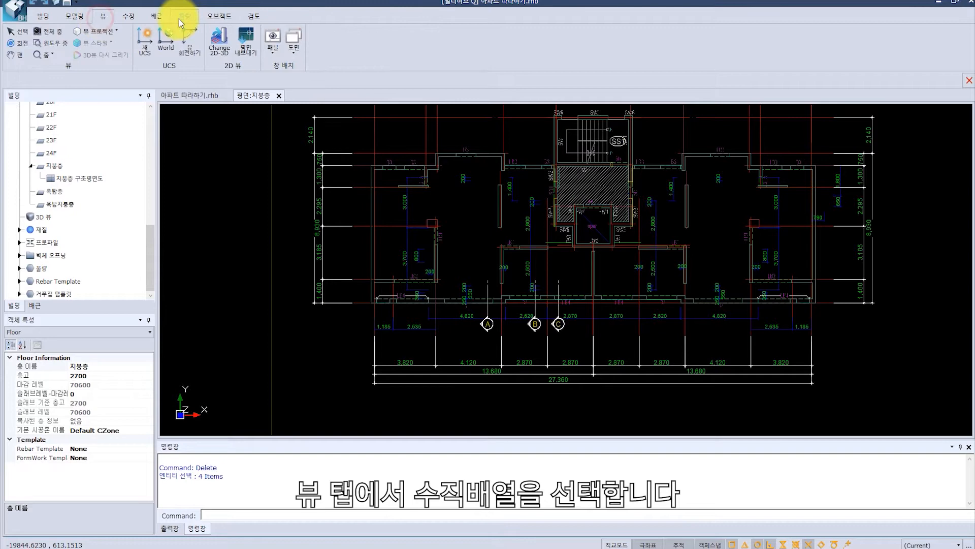
left_click(292, 40)
left_click(316, 112)
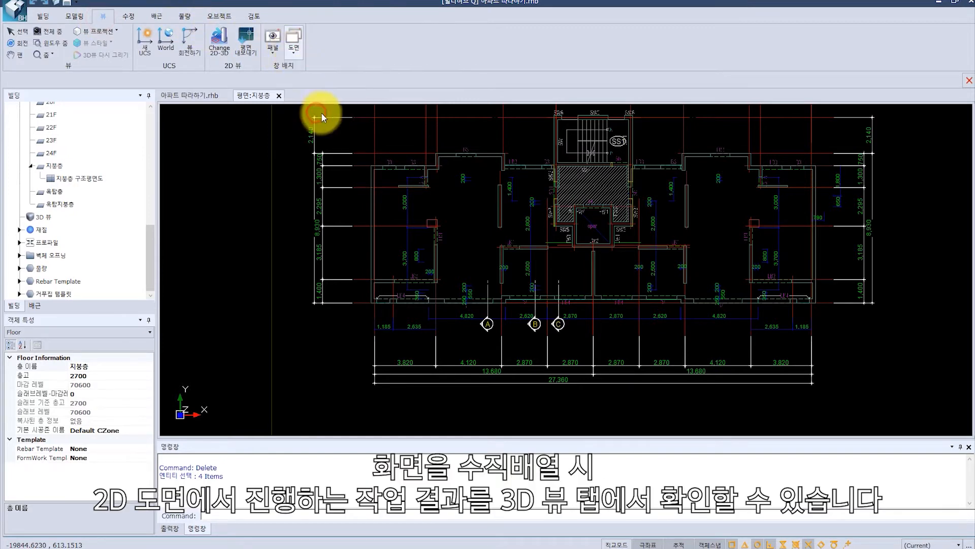
scroll(656, 213, "down", 4)
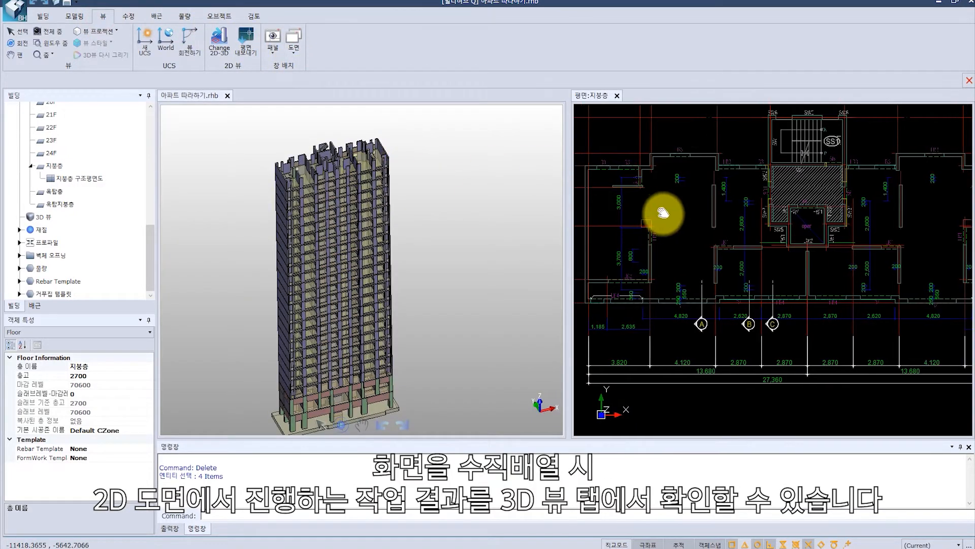
scroll(721, 198, "down", 2)
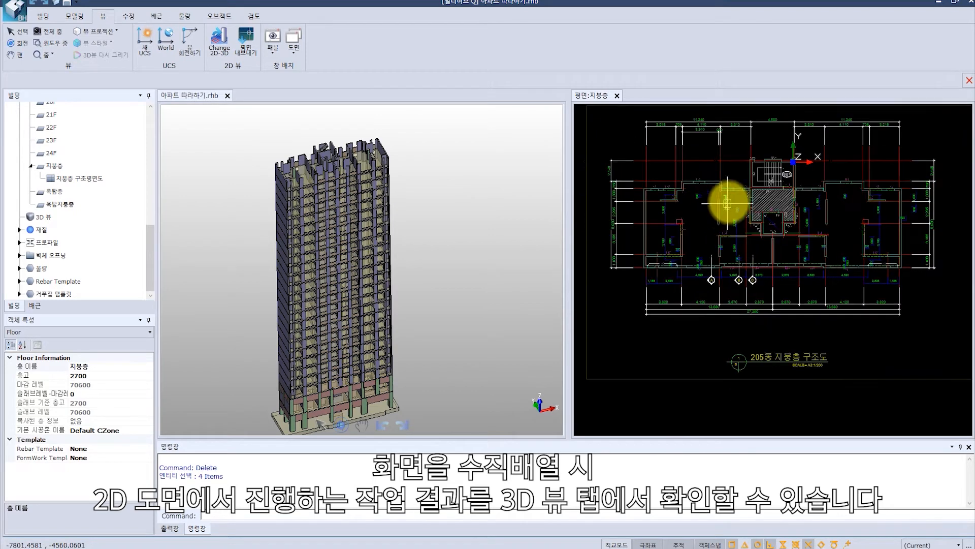
- Open the floor member copy (층 부재 복사) for the floor group and choose 24F as the source floor
left_click(148, 245)
left_click_drag(148, 245, 146, 120)
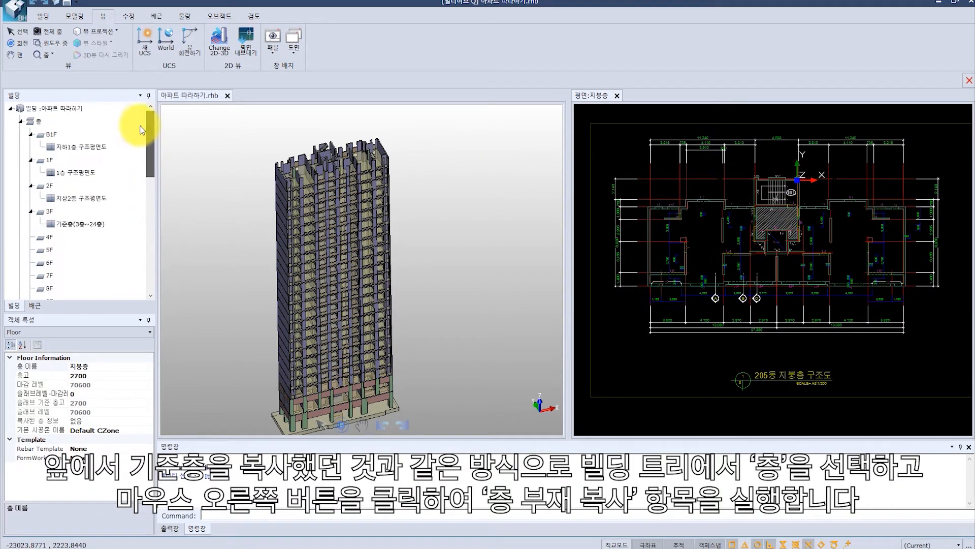
right_click(69, 121)
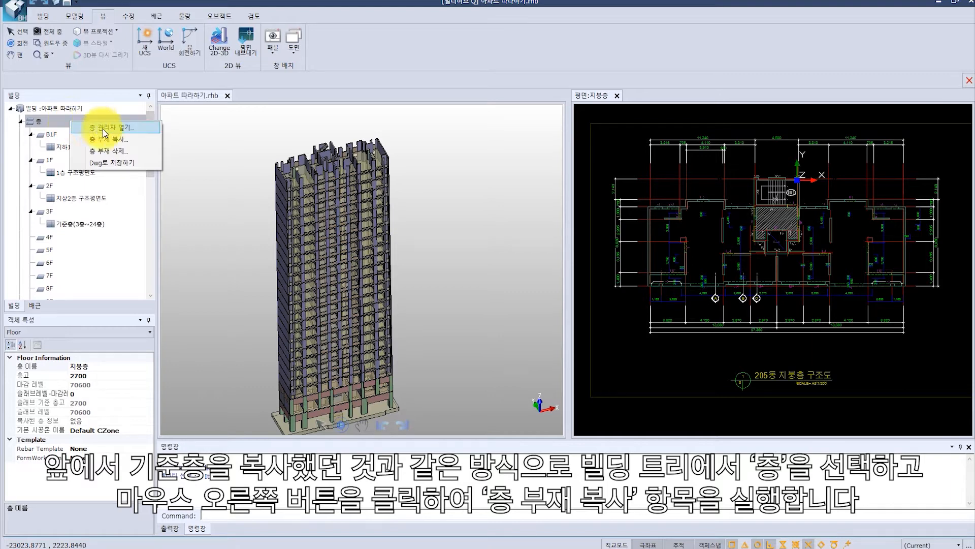
left_click(117, 141)
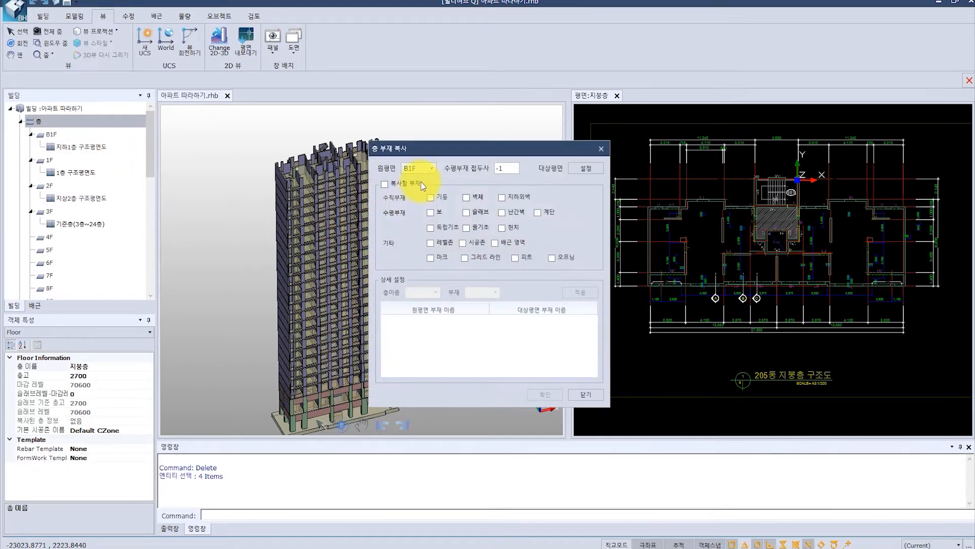
left_click(432, 169)
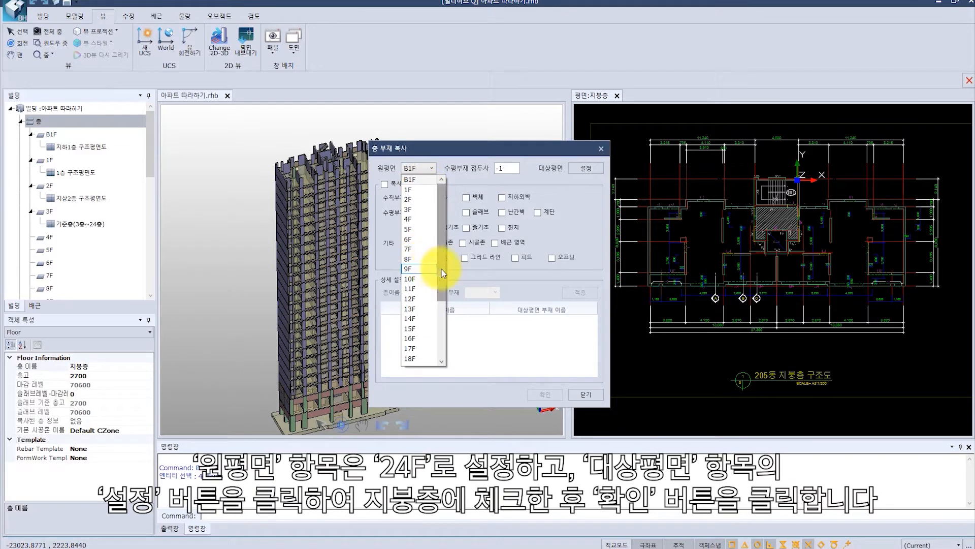
left_click_drag(441, 269, 434, 336)
left_click(429, 329)
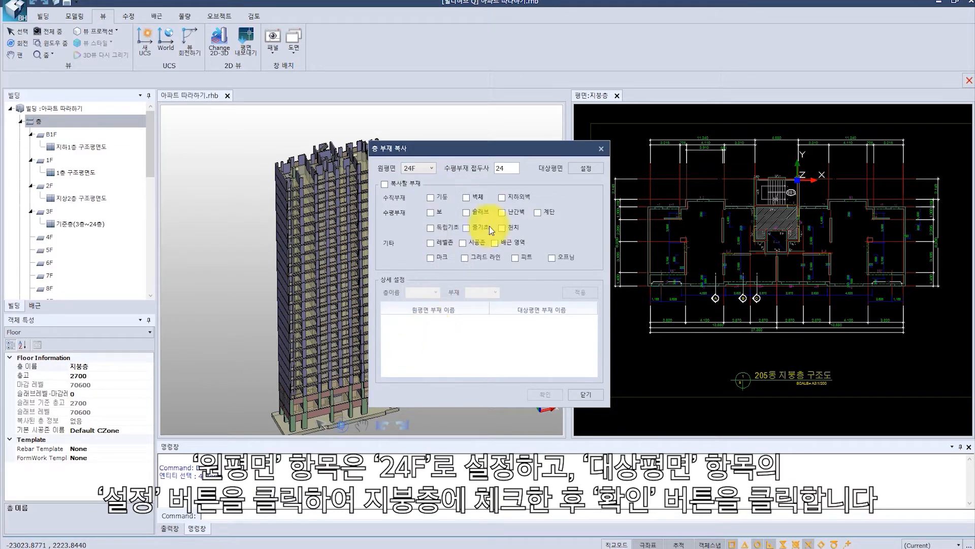
- Set the roof floor (지붕층) as the target floor of the floor member copy
left_click(573, 169)
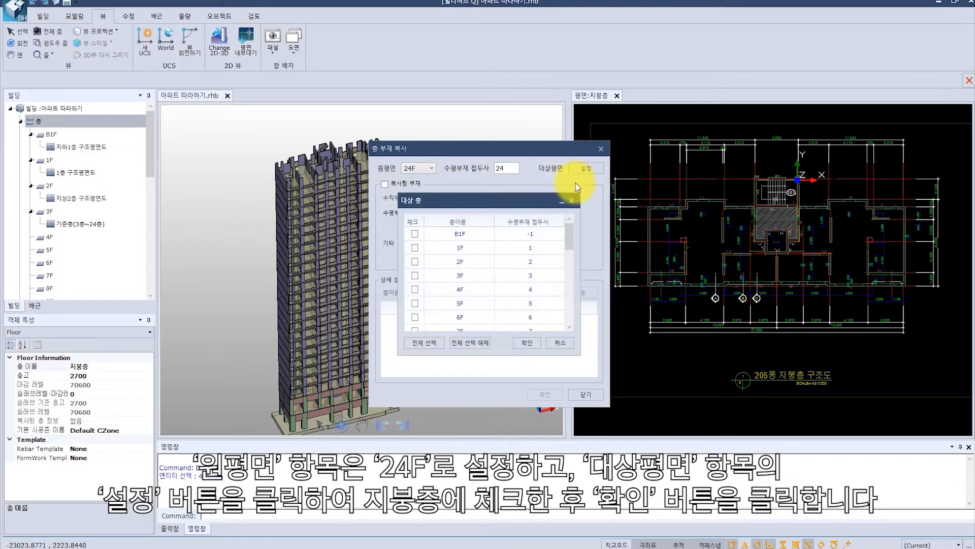
left_click_drag(571, 245, 563, 321)
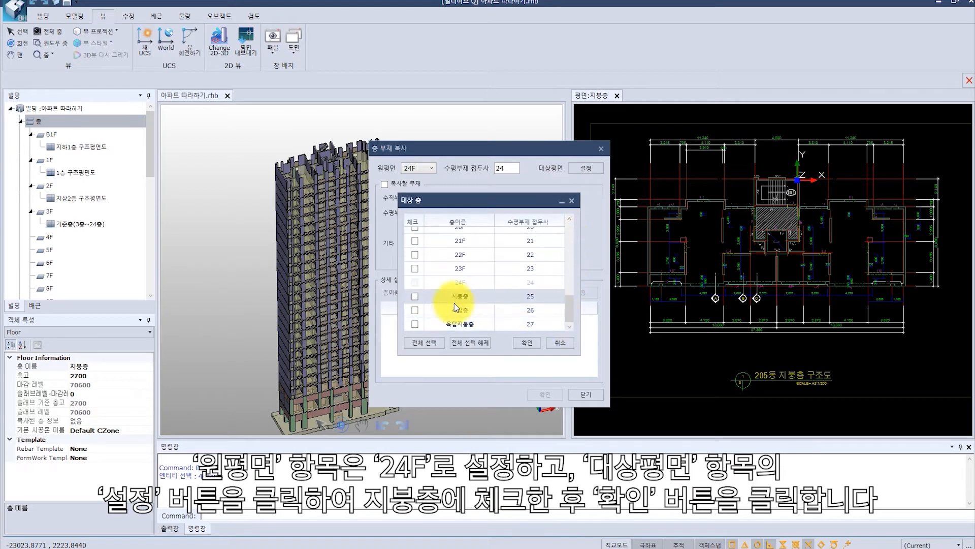
left_click(415, 298)
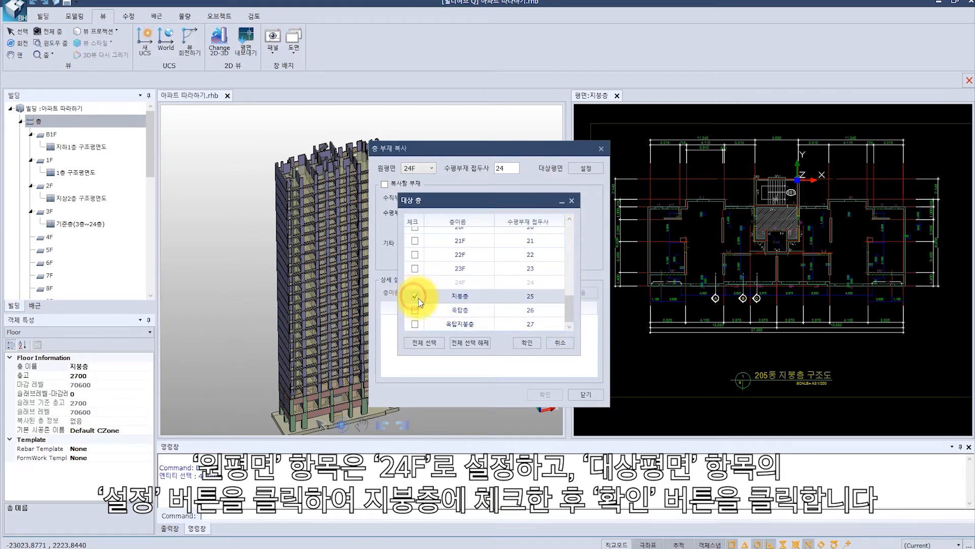
left_click(526, 343)
- Choose beams (보), slabs (슬래브) and stairs (계단) as the members to copy, run the copy, and close the dialog
left_click(430, 212)
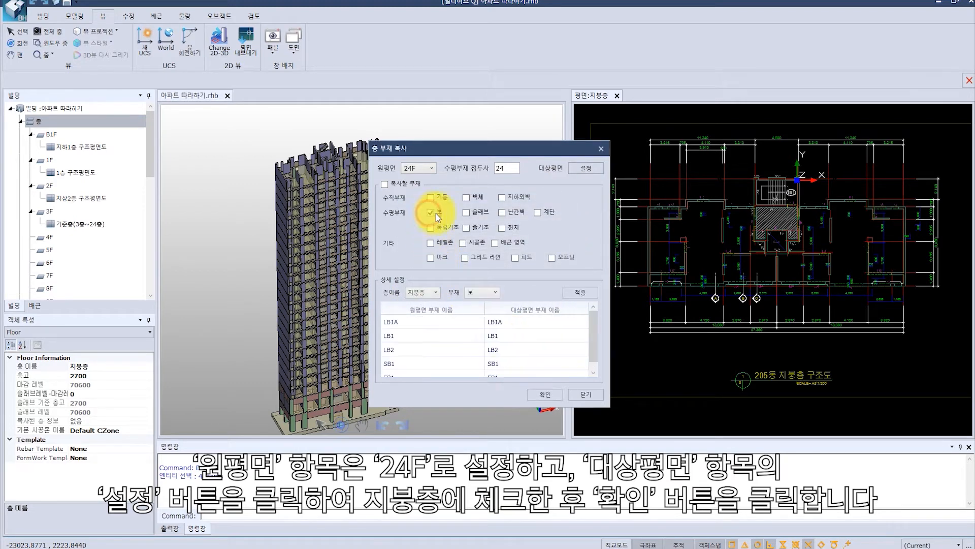
left_click(465, 213)
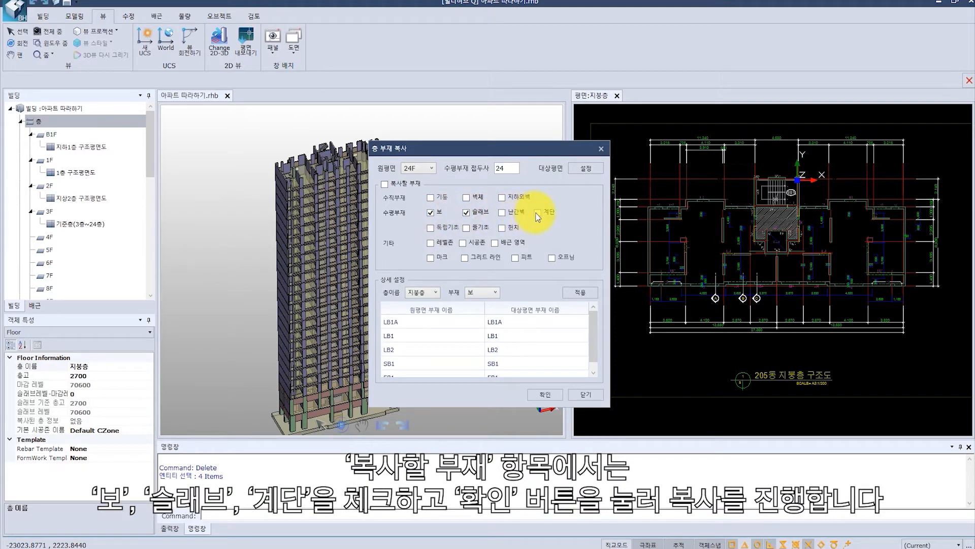
left_click(537, 212)
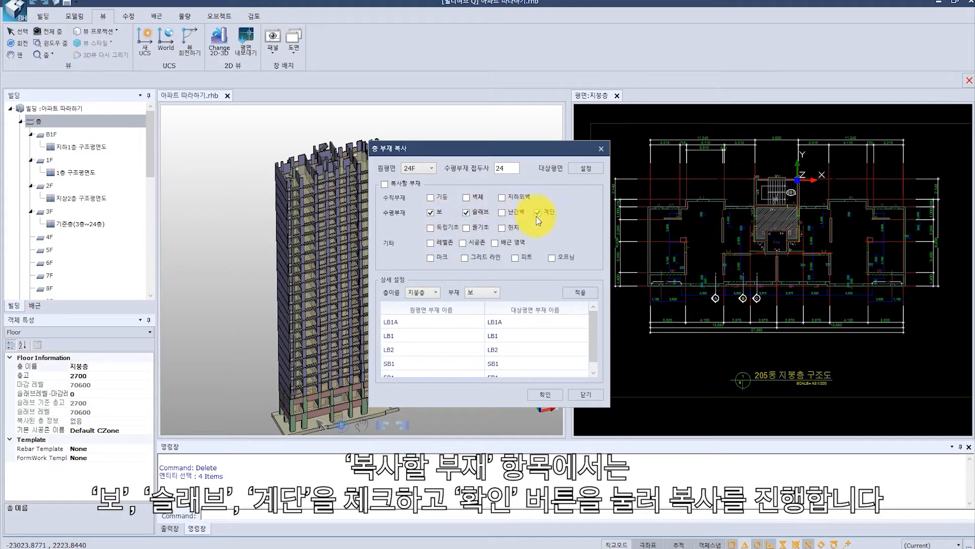
left_click(541, 393)
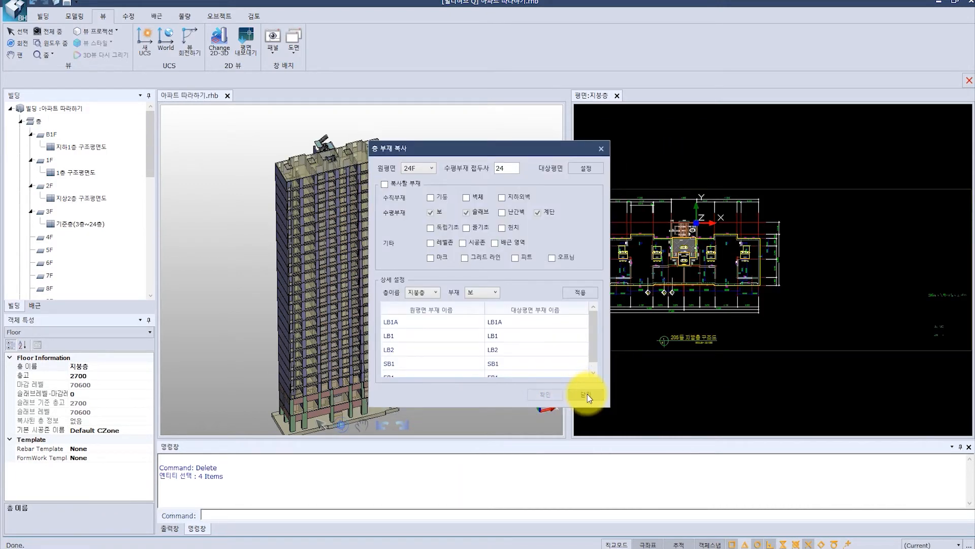
left_click(587, 394)
- Delete the four bathroom (화장실) slabs from the roof floor plan
middle_click_drag(711, 246, 776, 243)
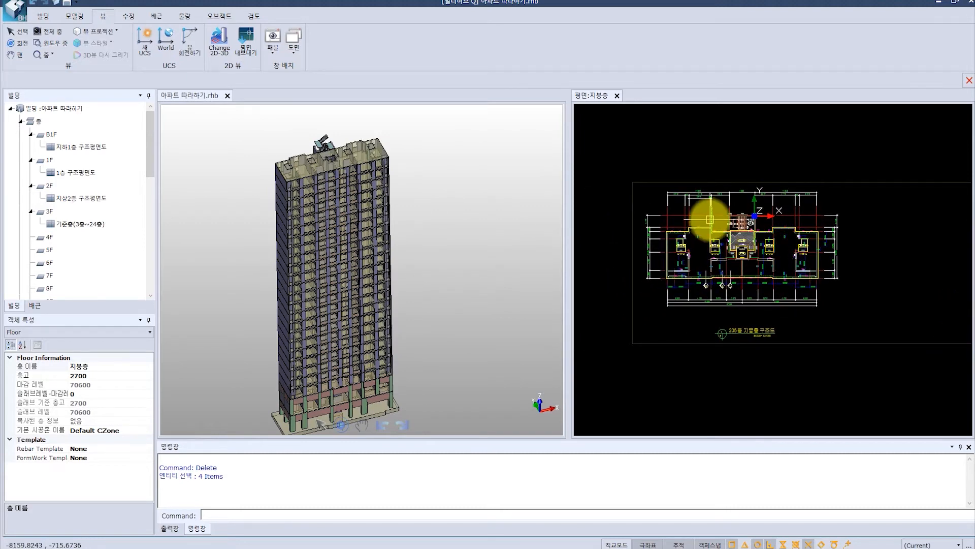
scroll(688, 238, "up", 4)
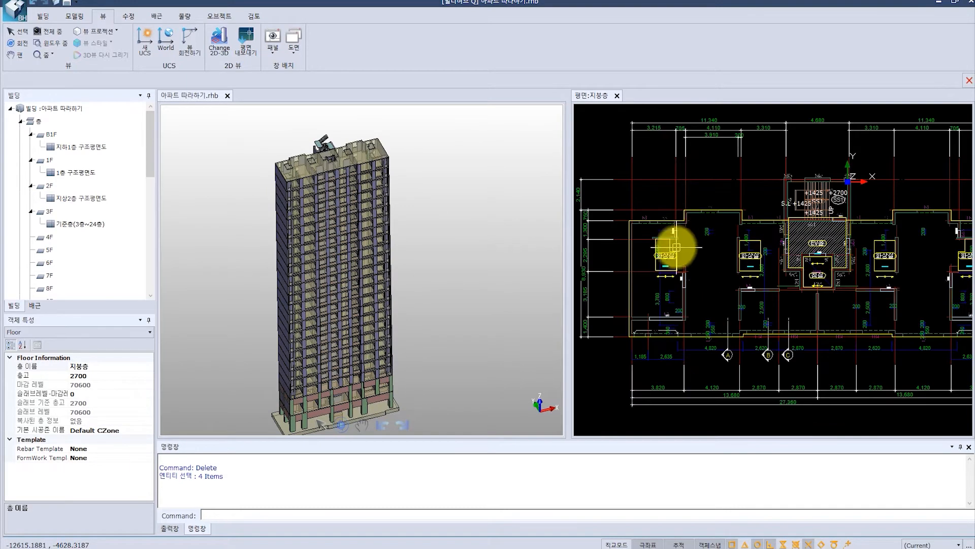
left_click(671, 250)
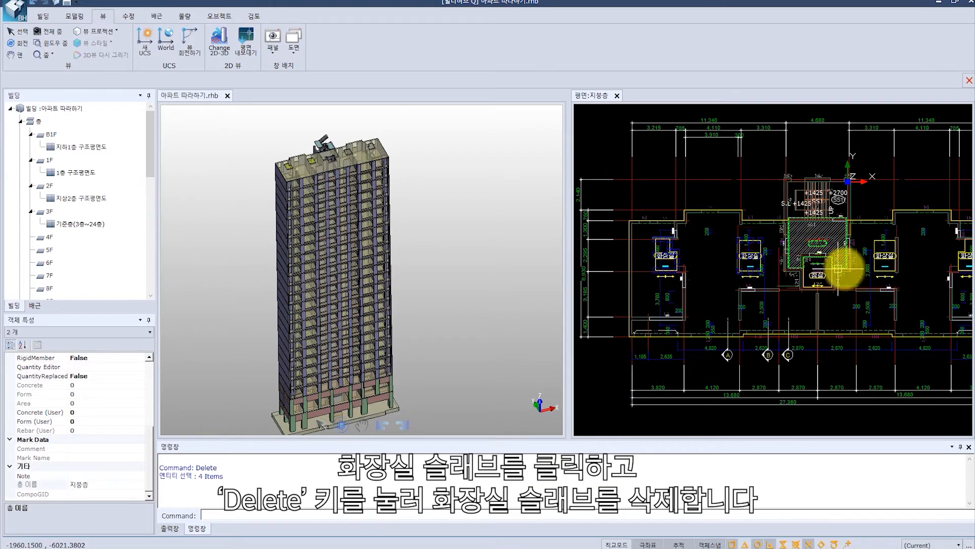
left_click(875, 240)
middle_click_drag(915, 240, 882, 245)
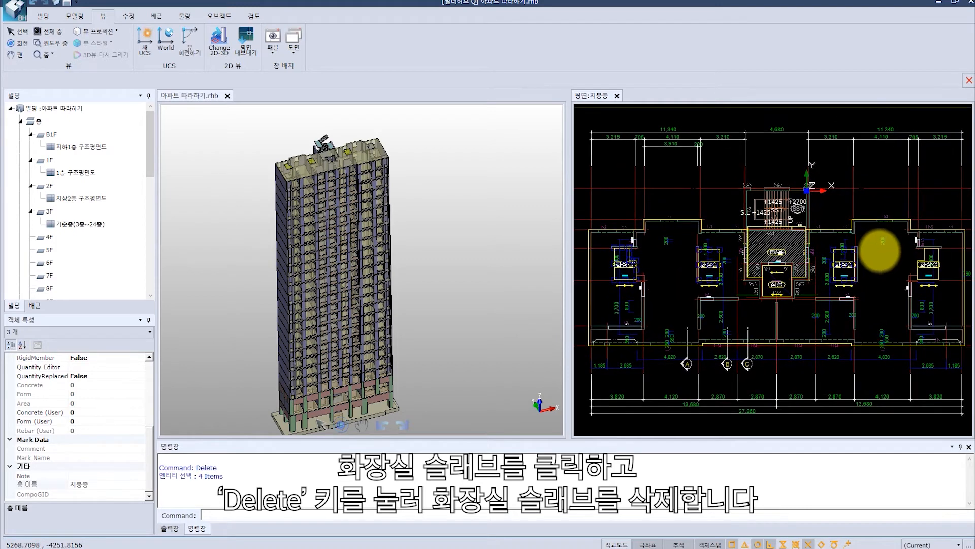
left_click(927, 249)
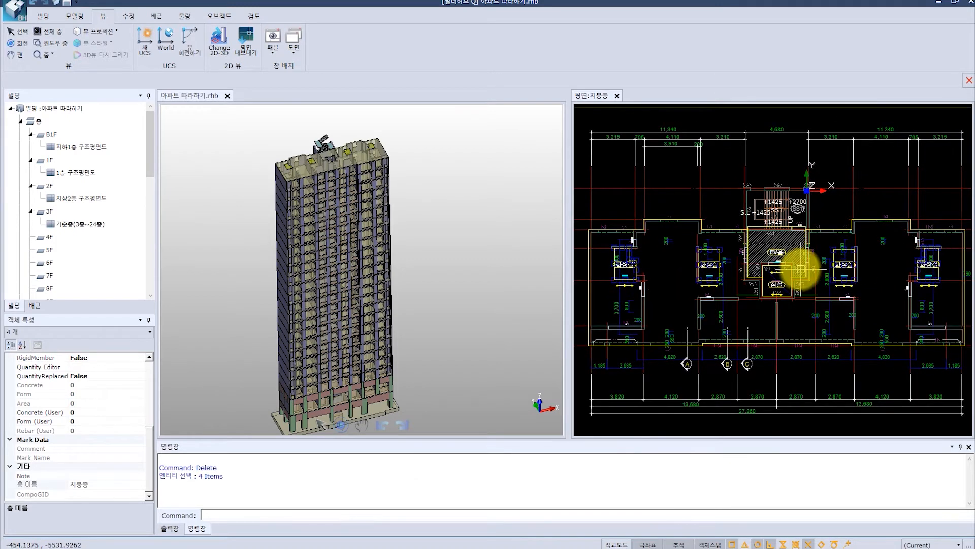
key("Delete")
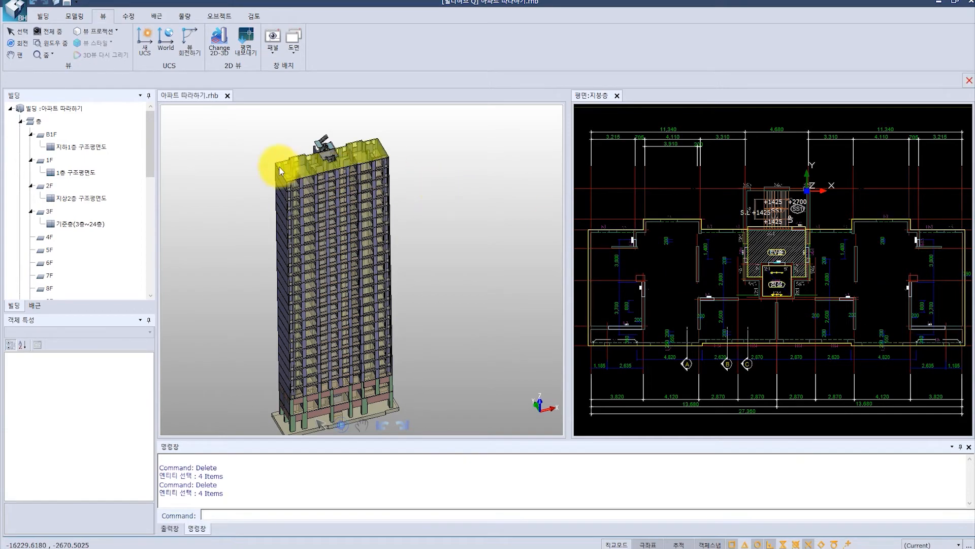
- Rename the bedroom (침실) slab on the roof floor to ROOF in its profile properties
scroll(305, 154, "up", 3)
middle_click_drag(410, 151, 441, 233)
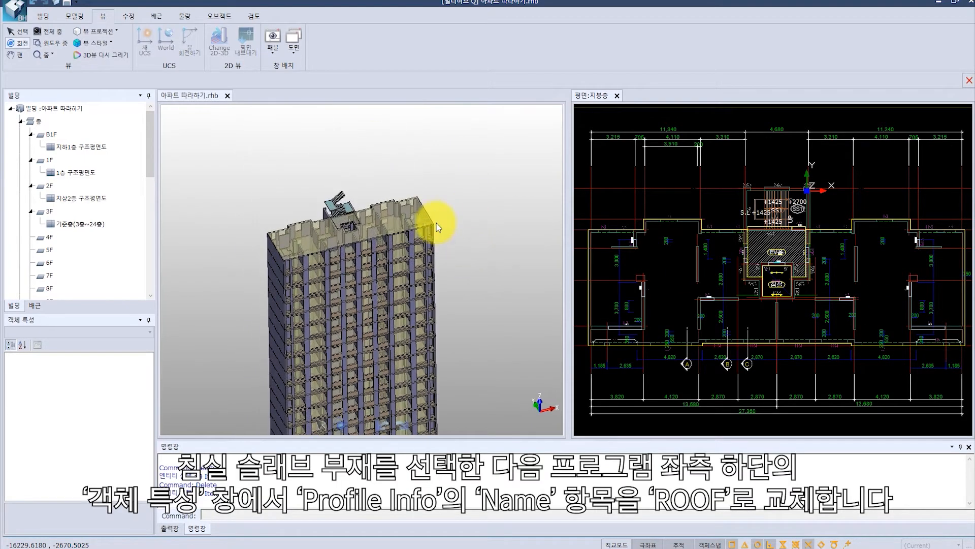
scroll(481, 234, "up", 2)
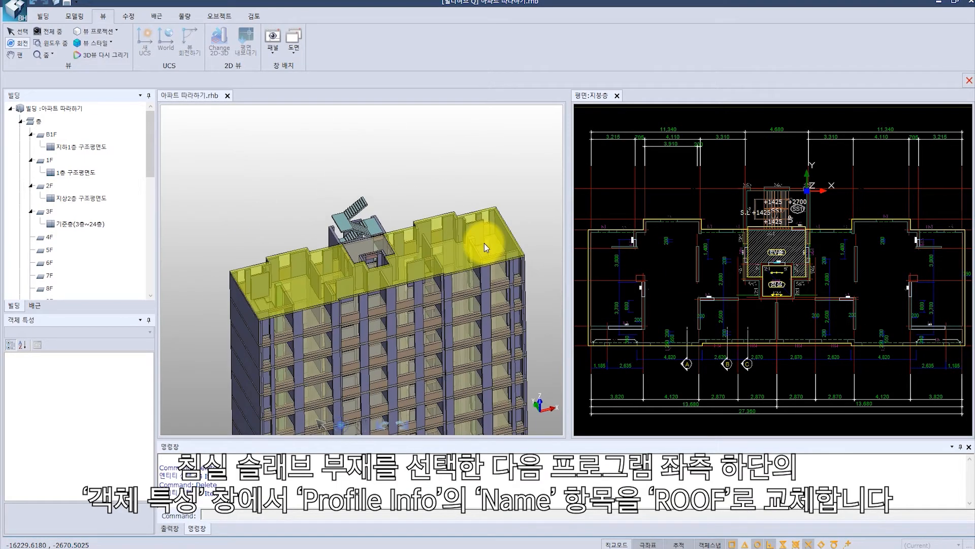
scroll(762, 289, "up", 2)
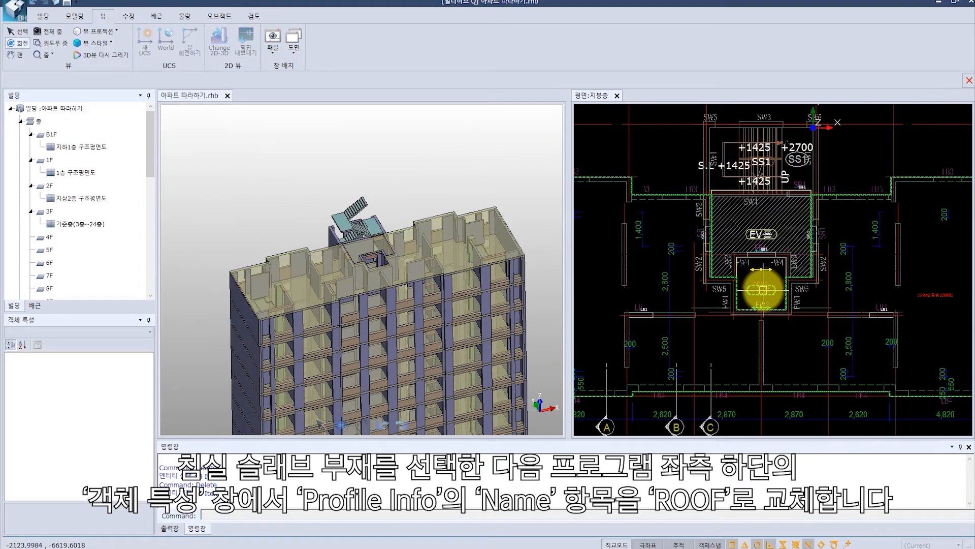
left_click(763, 290)
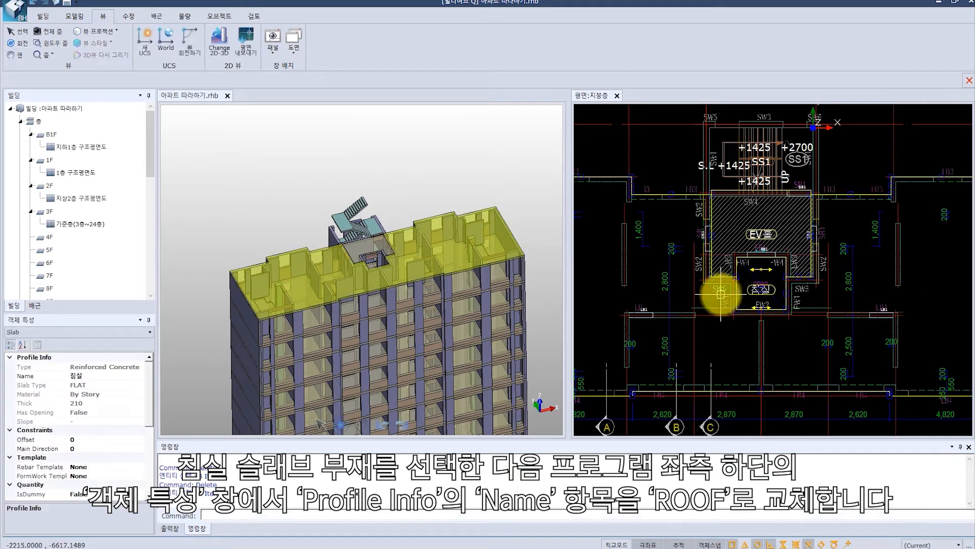
left_click(110, 374)
left_click(60, 376)
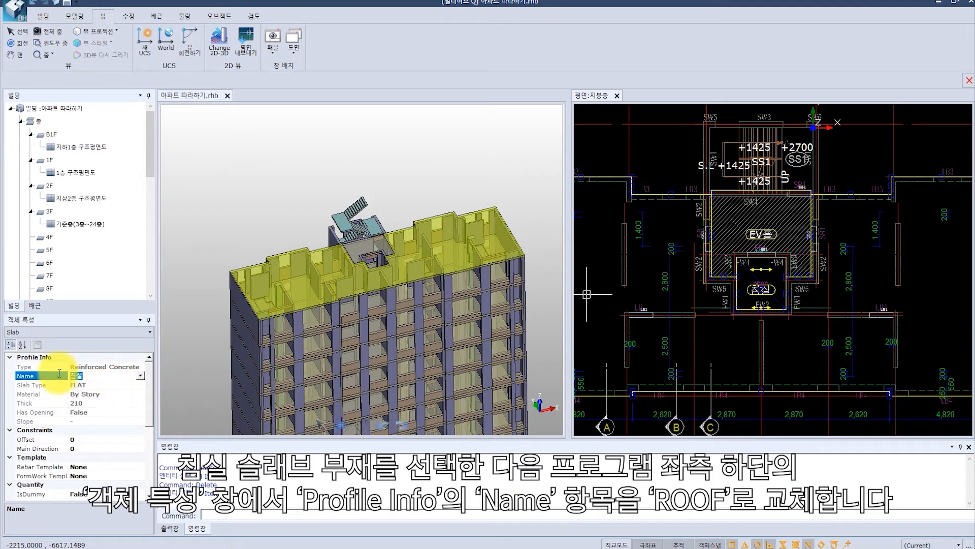
type("ROOF")
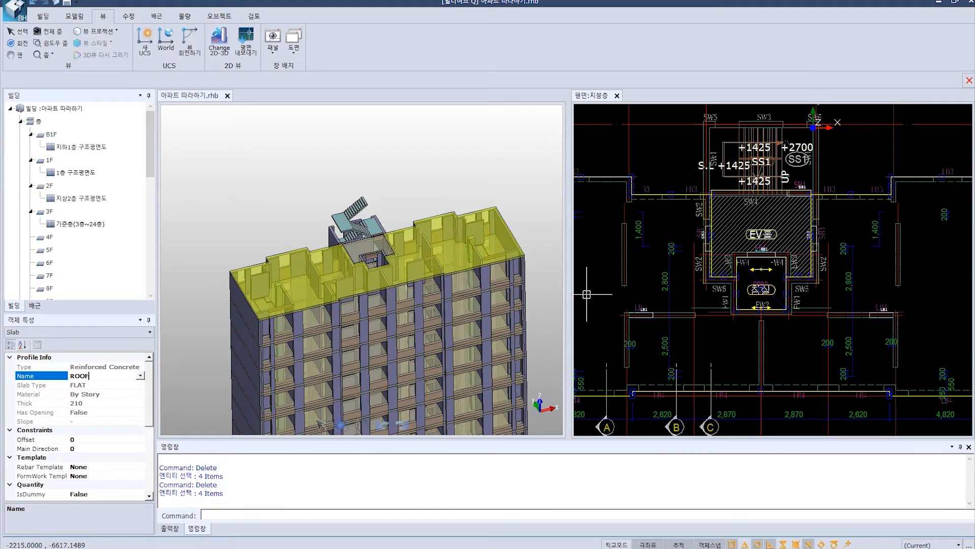
left_click(115, 385)
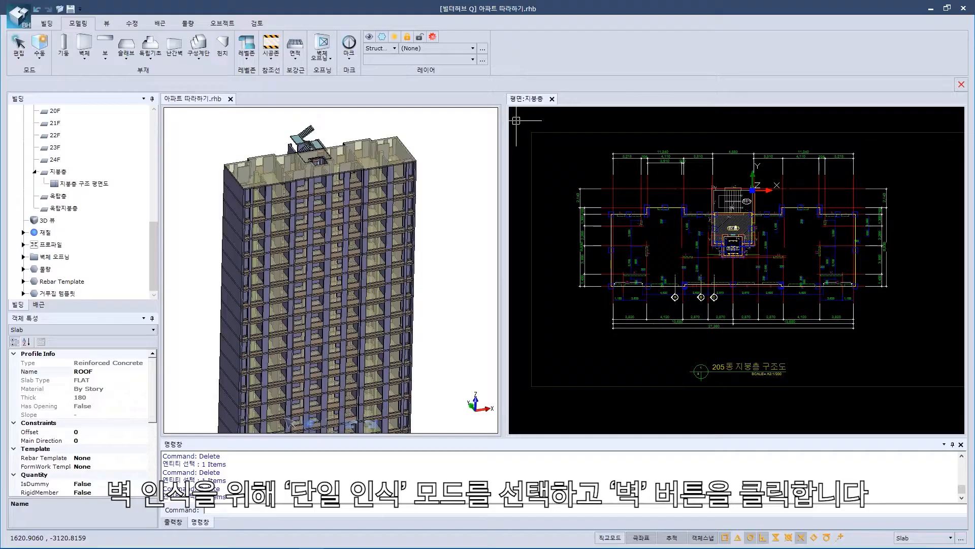
- Start wall recognition in single recognition mode (단일 인식) with text recognition distance 500 and maximum thickness 400
left_click(44, 60)
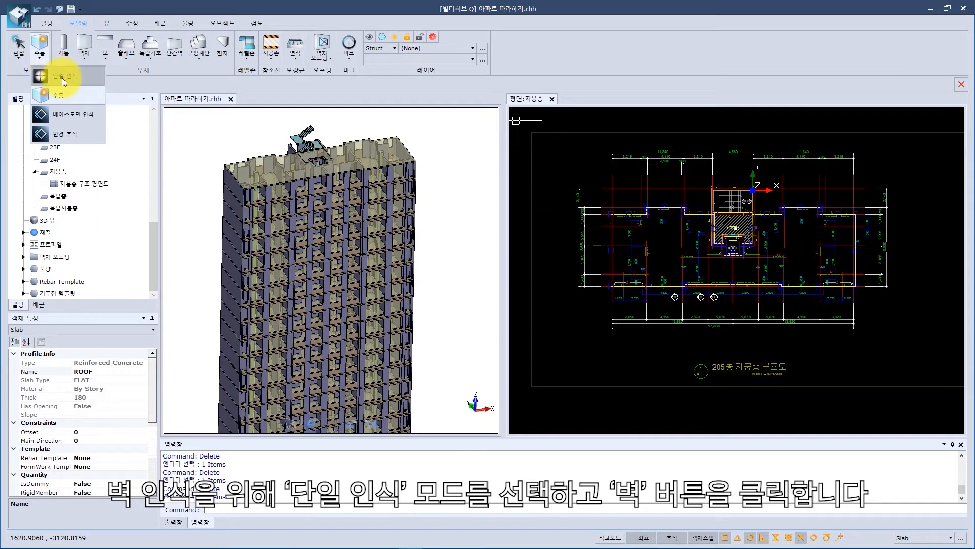
left_click(62, 78)
left_click(81, 60)
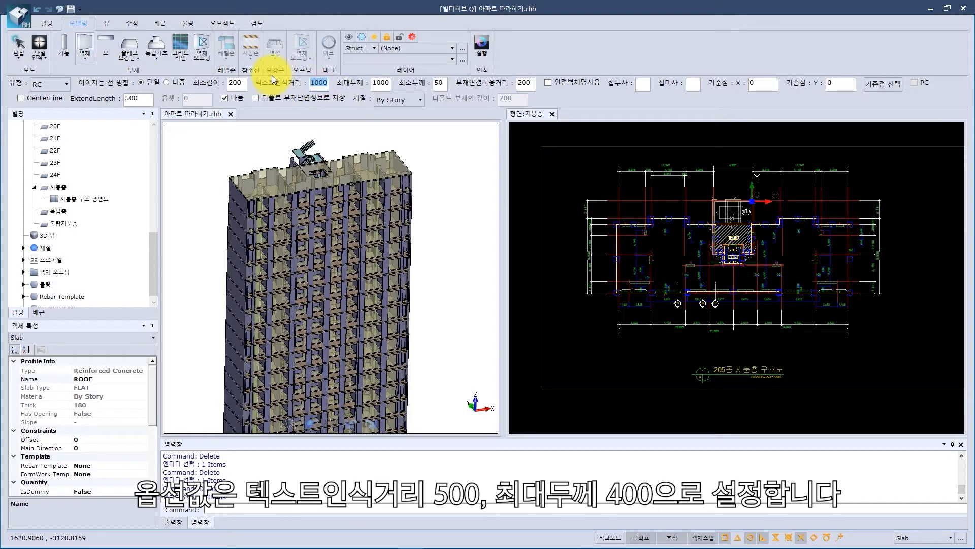
type("500")
key("Tab")
type("400")
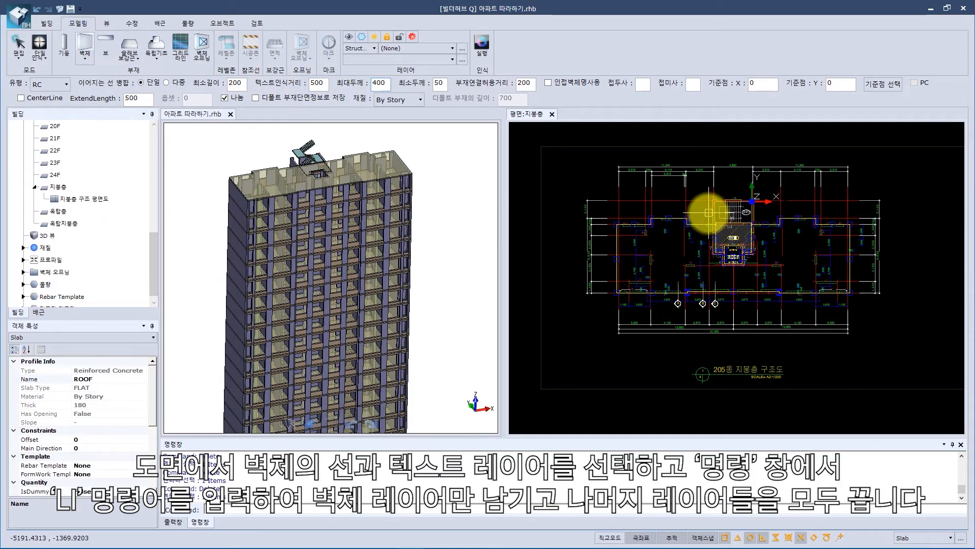
- Isolate the wall line and wall text layers of the roof floor drawing with the LI command, using the SW2 wall near the EV hall
scroll(708, 212, "up", 6)
middle_click_drag(696, 312, 693, 232)
left_click(695, 328)
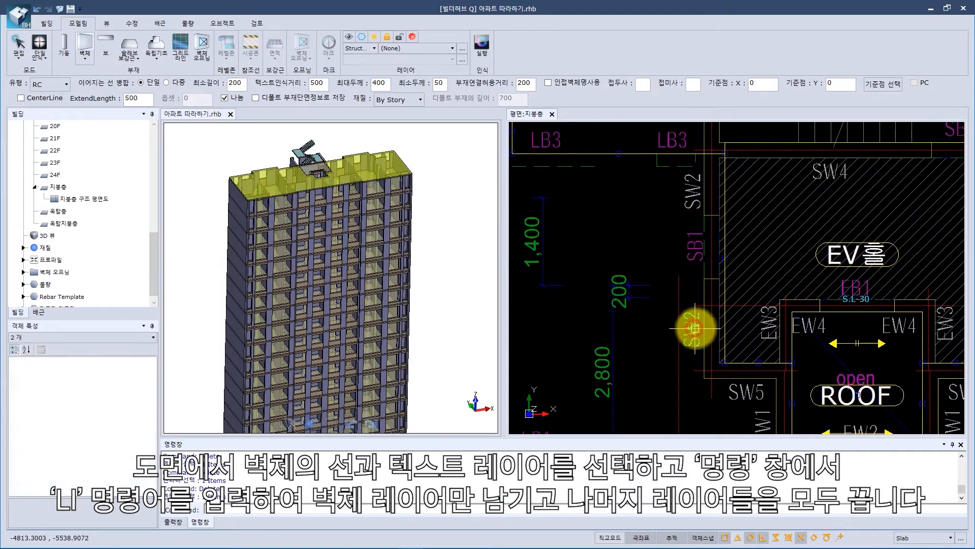
key("Delete")
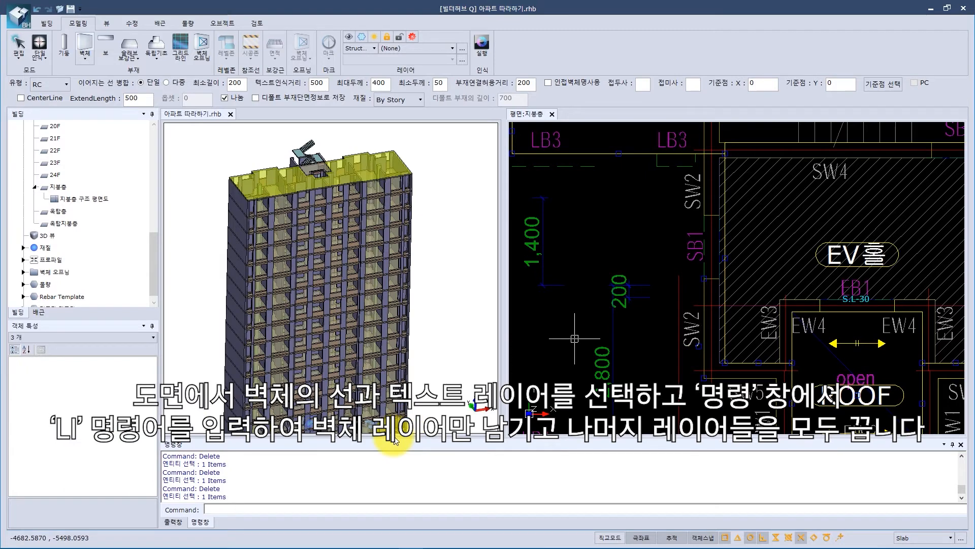
left_click(254, 509)
type("li")
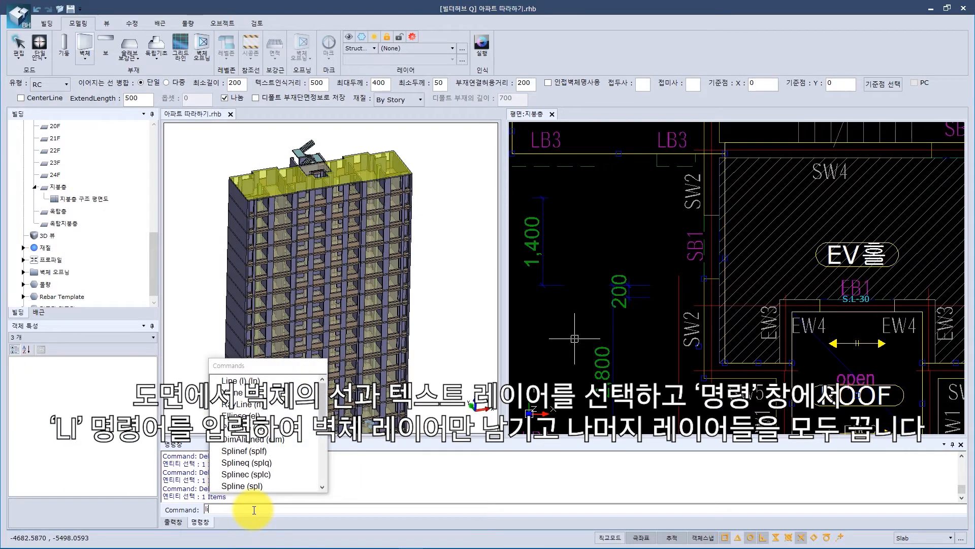
key("Return")
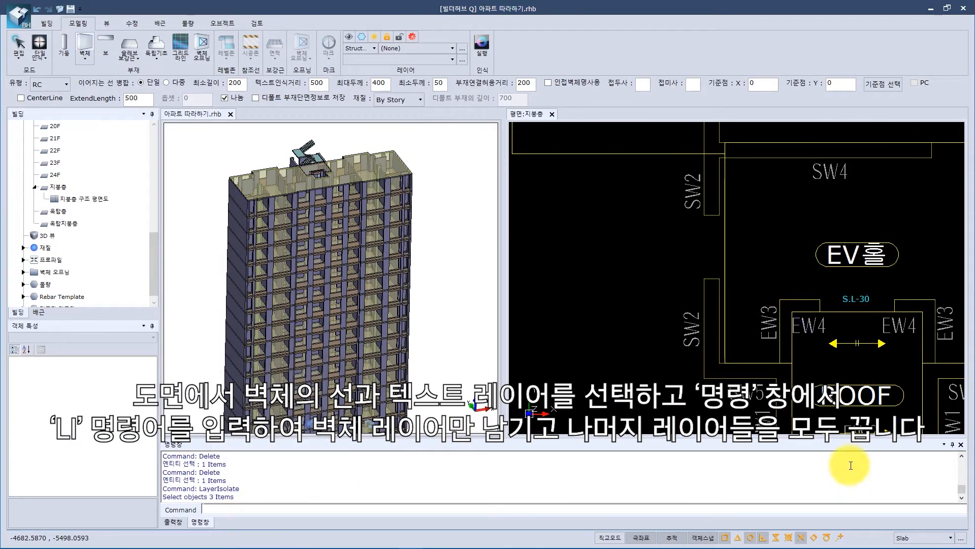
- Select the stair and elevator core wall lines and texts in the roof plan and run the recognition to generate the walls
scroll(751, 251, "down", 4)
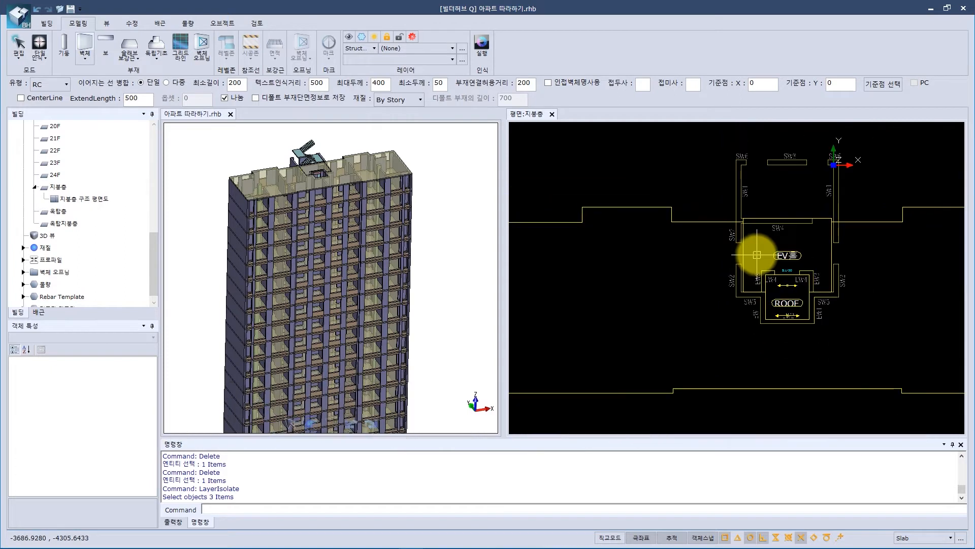
middle_click_drag(823, 255, 742, 294)
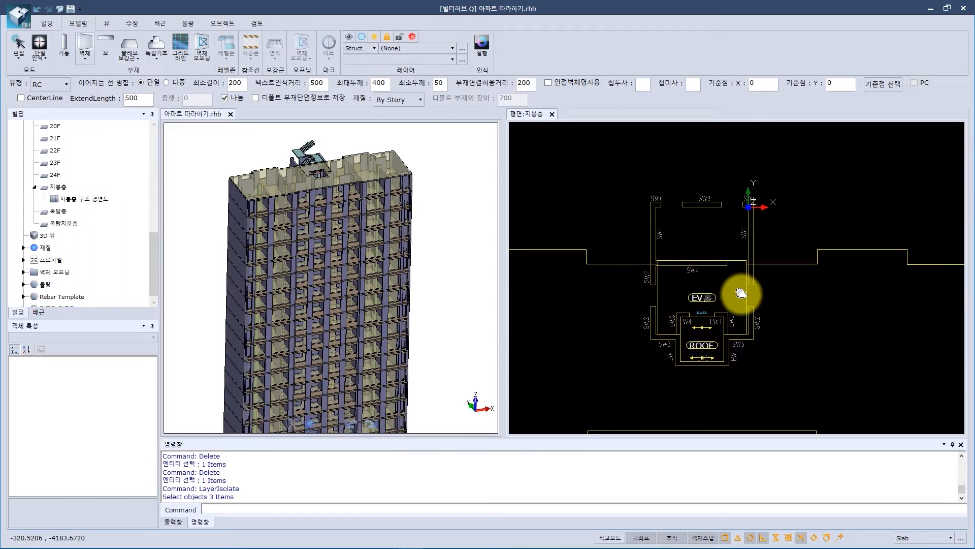
left_click_drag(631, 173, 789, 392)
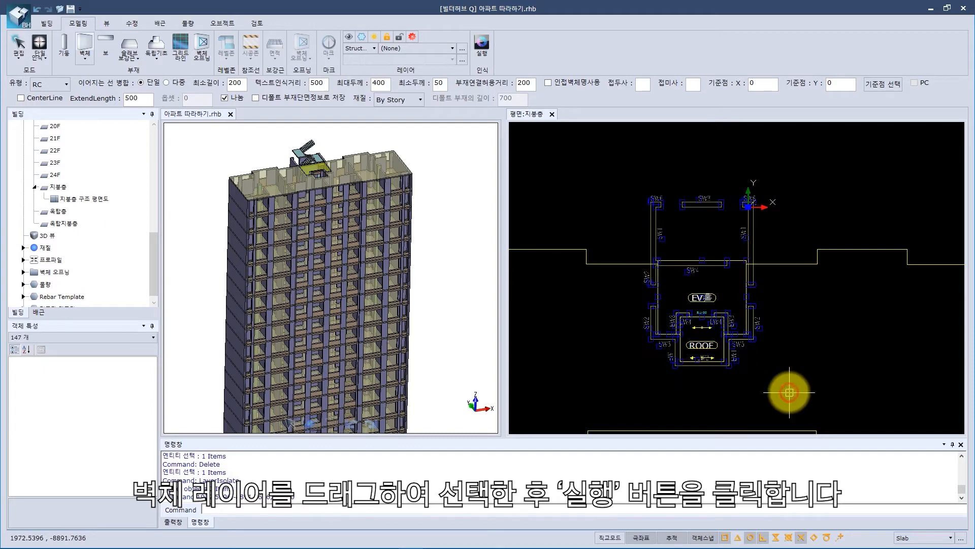
left_click(482, 44)
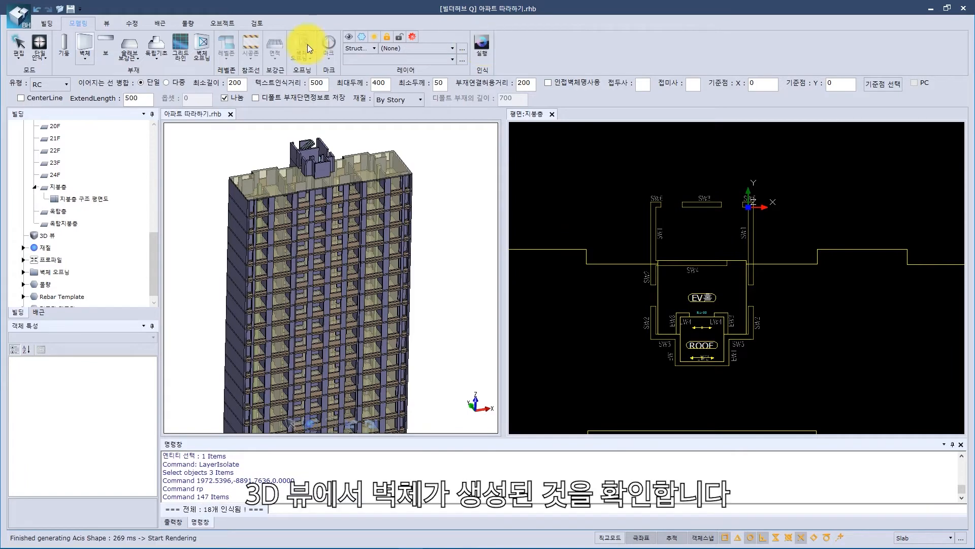
mouse_move(428, 157)
middle_mouse_down()
mouse_move(383, 191)
mouse_move(403, 152)
mouse_move(401, 226)
mouse_move(416, 162)
middle_mouse_up()
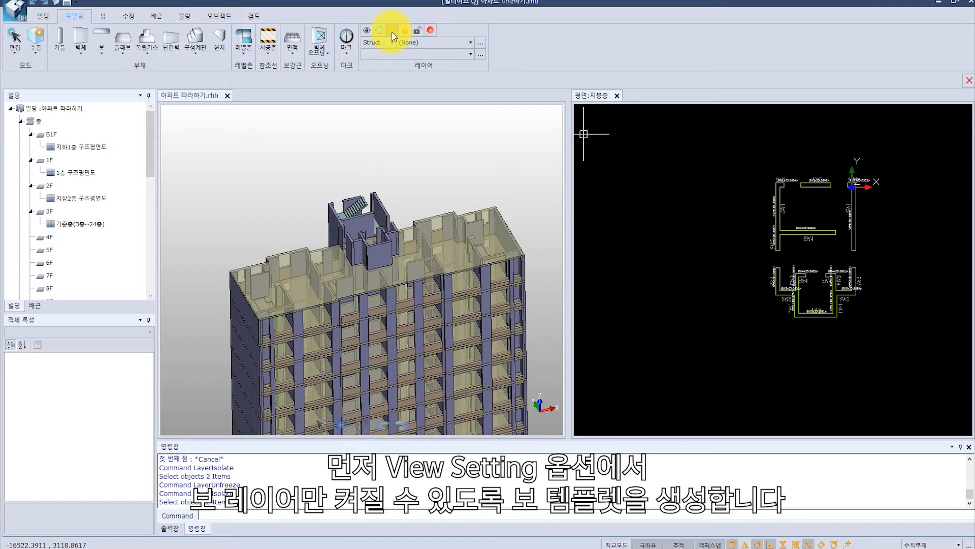
- Unfreeze all drawing layers in the roof floor plan
left_click(392, 31)
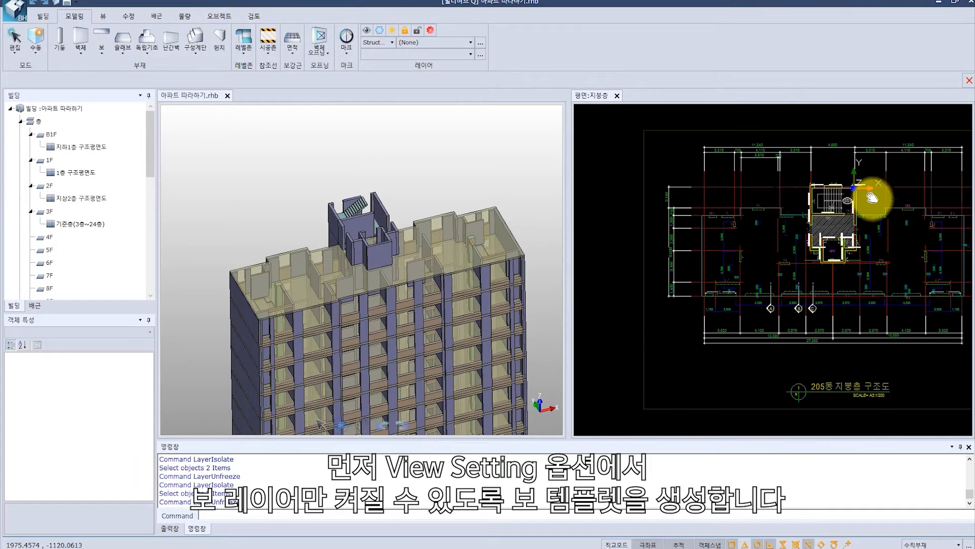
middle_click_drag(872, 198, 805, 178)
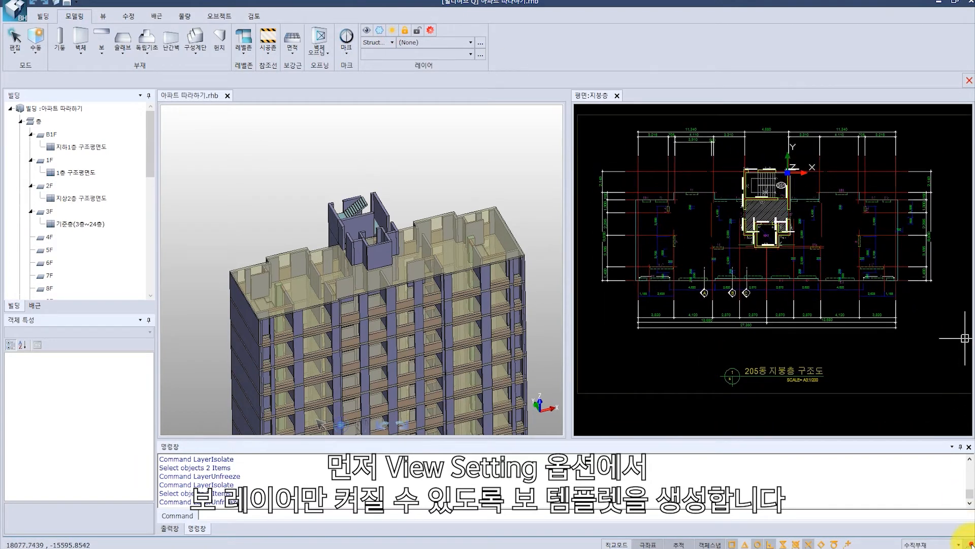
- Create a new 2D view settings template named 보
left_click(931, 544)
left_click(414, 170)
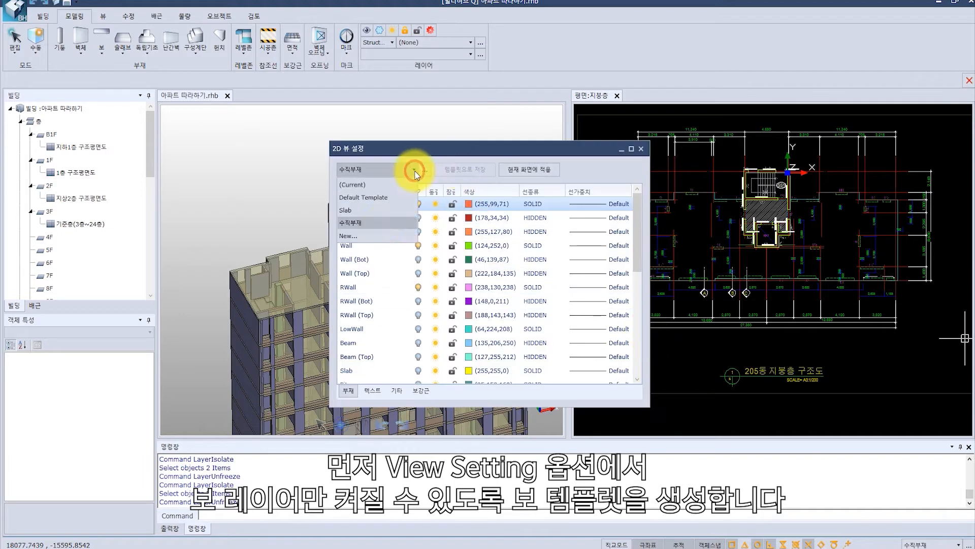
left_click(350, 235)
type("보")
left_click(489, 303)
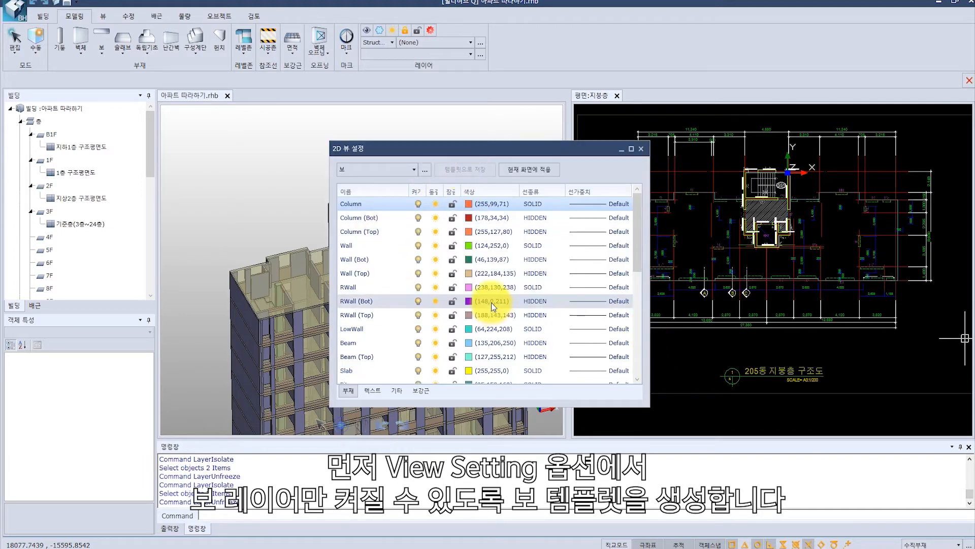
- Turn off every member layer except Beam in the 보 template and apply it to the current view
left_click(369, 202)
key("ctrl+a")
left_click(418, 204)
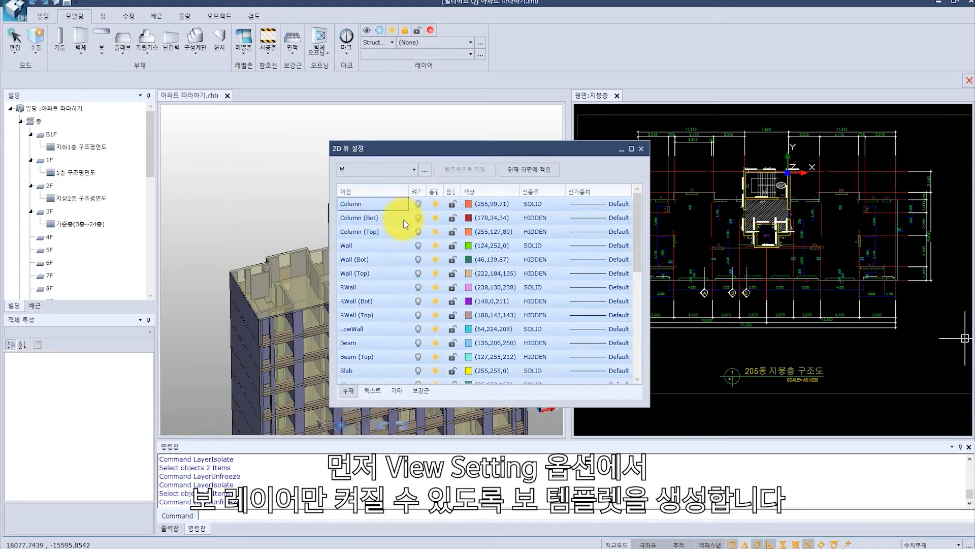
left_click(420, 344)
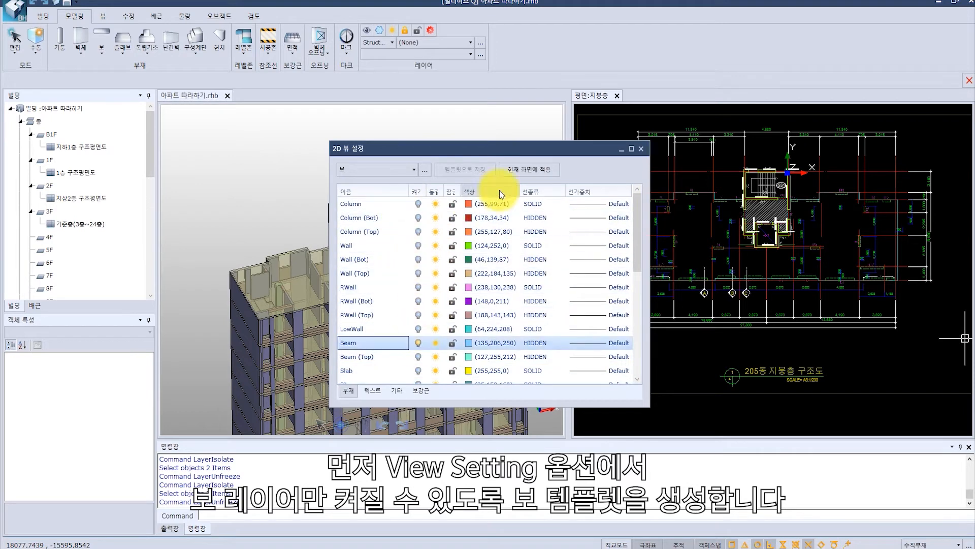
left_click(517, 171)
- Isolate the beam line and beam text layers of the roof floor drawing with the LI command
scroll(647, 185, "up", 6)
left_click(640, 249)
left_click(640, 249)
left_click(300, 517)
type("li")
key("Return")
scroll(841, 189, "down", 7)
middle_click_drag(896, 195, 780, 218)
scroll(781, 217, "down", 3)
middle_click_drag(838, 193, 811, 209)
scroll(713, 220, "up", 5)
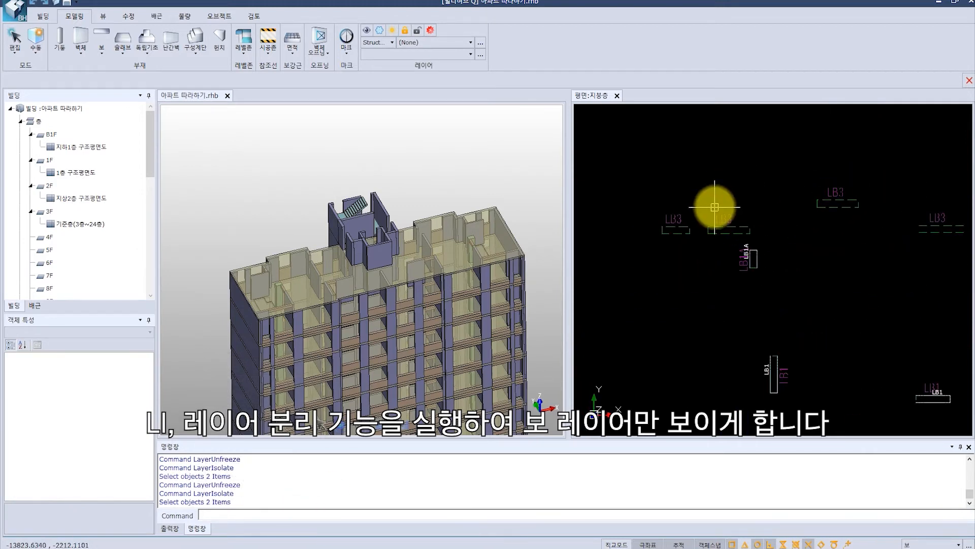
- Start adding beams in manual mode (수동) with the member name LB3
left_click(37, 51)
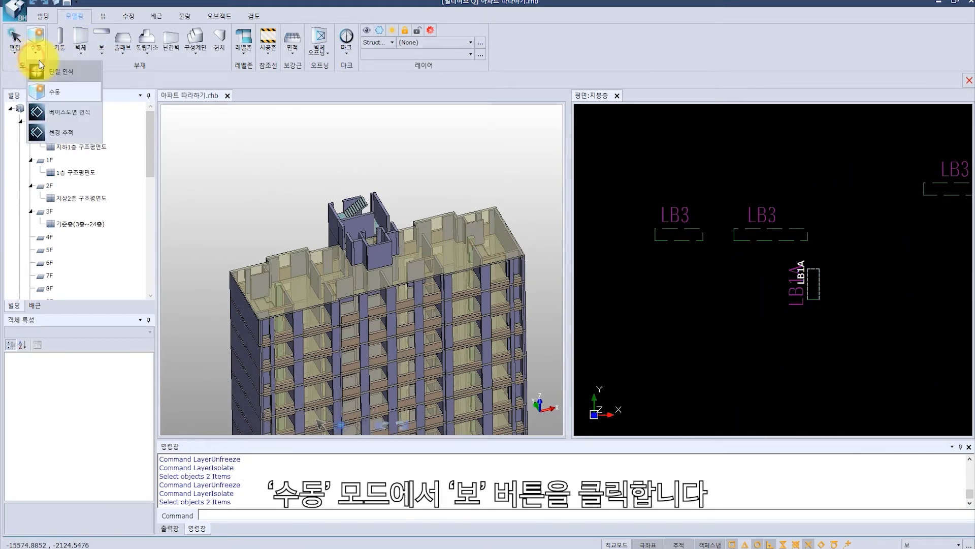
left_click(56, 94)
left_click(101, 48)
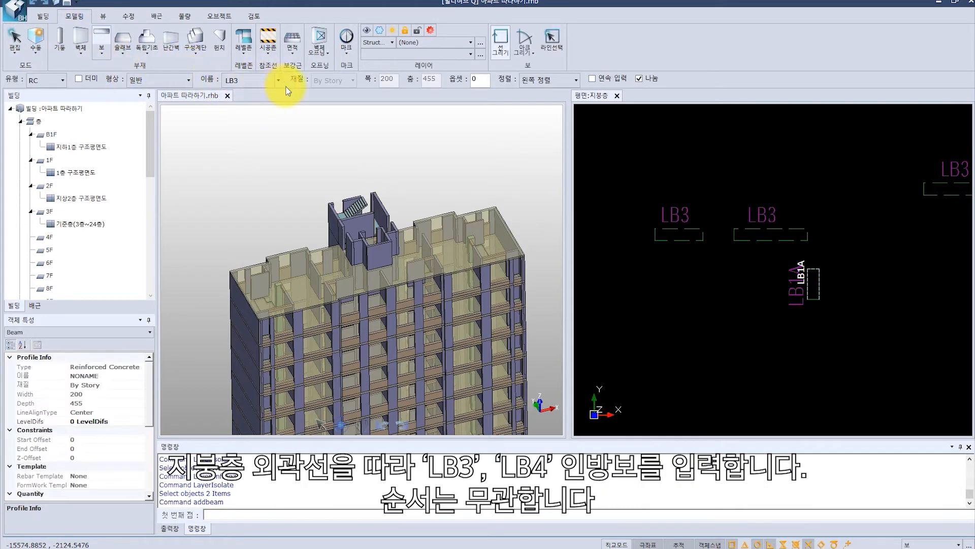
left_click(278, 80)
left_click(278, 80)
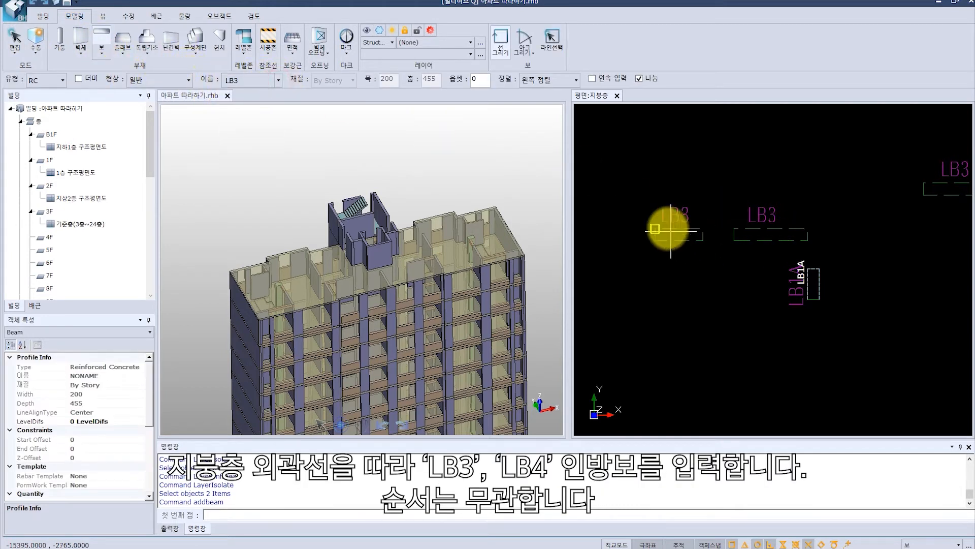
- Place the first three LB3 lintel beams along the upper outline, starting from the left end of the roof plan
left_click(655, 228)
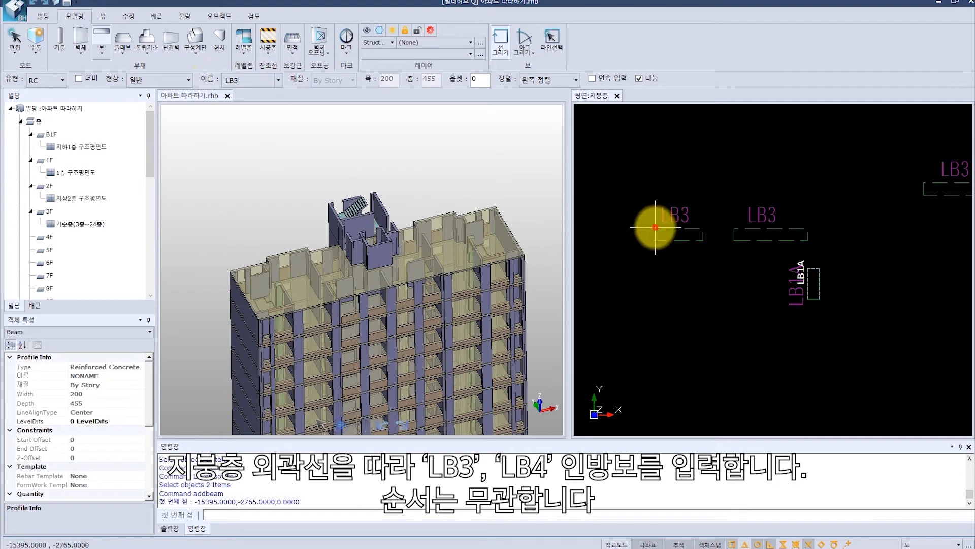
left_click(703, 228)
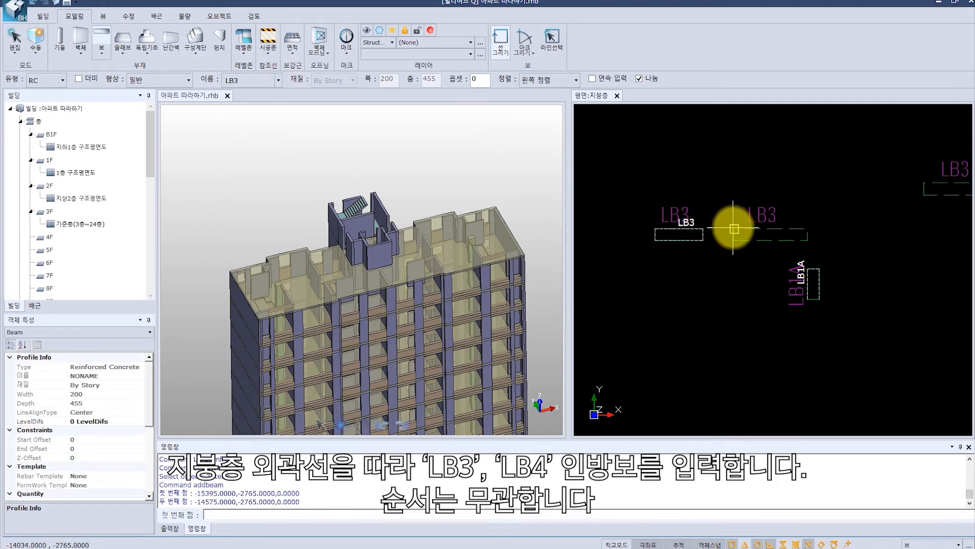
left_click(734, 229)
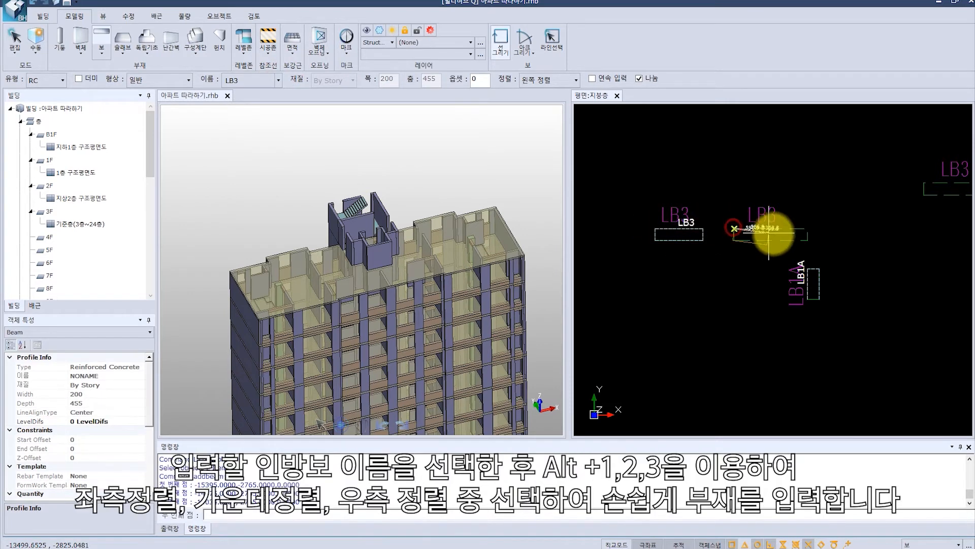
left_click(804, 230)
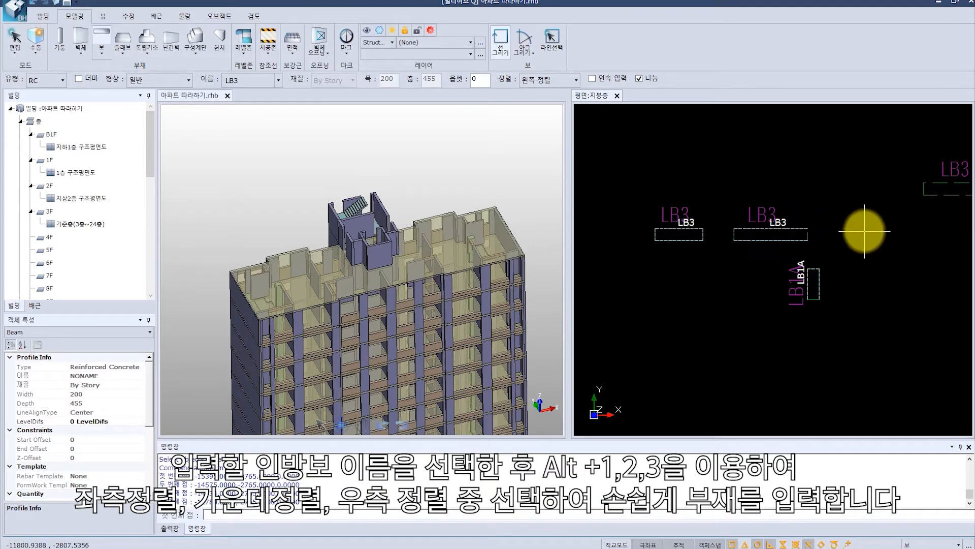
scroll(865, 231, "down", 2)
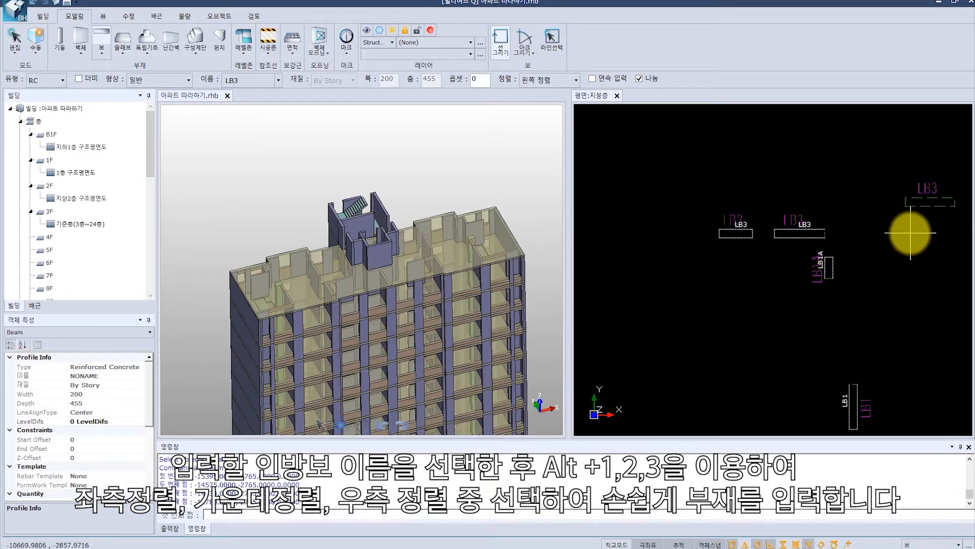
middle_click_drag(910, 232, 762, 276)
scroll(766, 264, "up", 3)
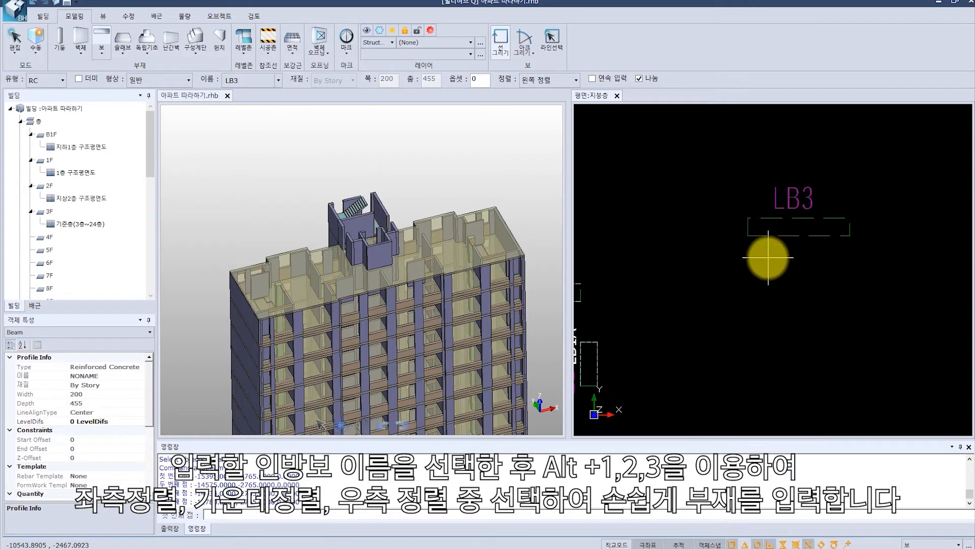
left_click(749, 217)
left_click(850, 218)
- Place the next two LB3 beams on the upper outline, up to the left side of the core
scroll(882, 229, "down", 4)
middle_click_drag(876, 254, 788, 281)
scroll(852, 269, "up", 3)
left_click(850, 263)
left_click(943, 263)
scroll(944, 260, "down", 2)
middle_click_drag(944, 261, 589, 255)
middle_click_drag(663, 253, 699, 242)
left_click(674, 247)
left_click(703, 248)
- Place three LB3 beams on the upper outline, starting just right of the core
scroll(711, 247, "down", 4)
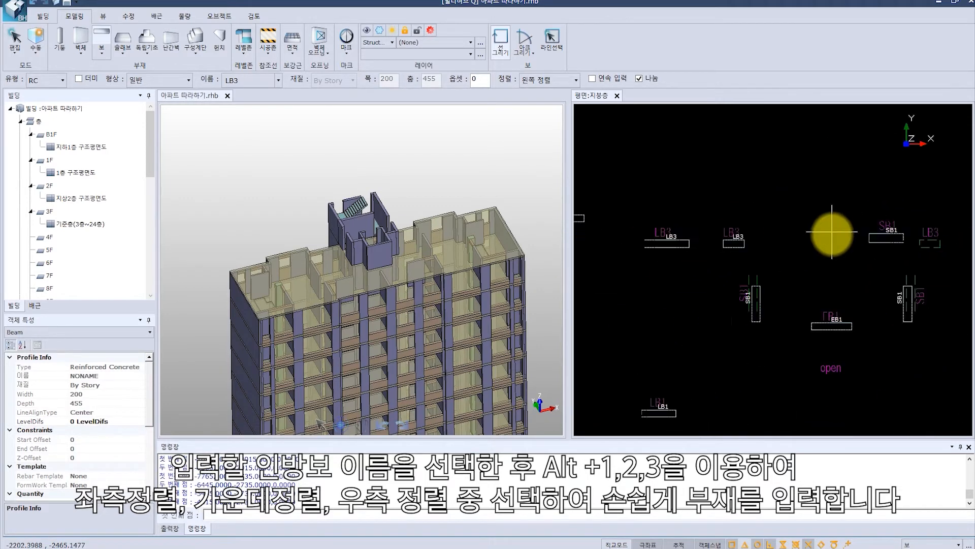
middle_click_drag(864, 241, 752, 261)
scroll(753, 263, "up", 4)
left_click(733, 263)
left_click(764, 263)
left_click(814, 264)
left_click(878, 263)
scroll(941, 262, "down", 4)
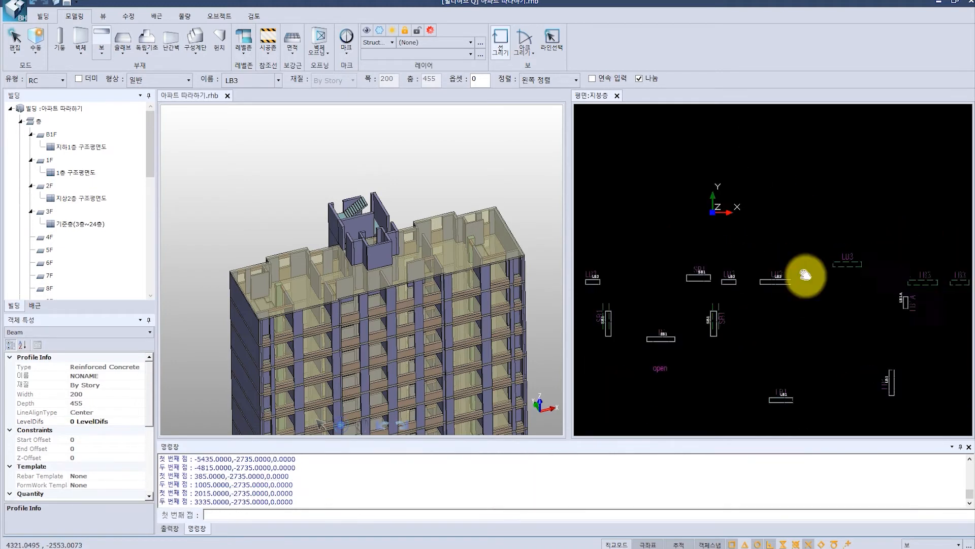
scroll(772, 269, "up", 4)
left_click(743, 245)
left_click(828, 245)
- Place the last two LB3 beams at the right end of the upper outline
scroll(833, 257, "down", 4)
middle_click_drag(836, 300, 707, 265)
scroll(708, 265, "up", 4)
left_click(733, 263)
left_click(820, 263)
left_click(858, 266)
left_click(914, 265)
scroll(889, 279, "down", 4)
mouse_move(877, 353)
middle_mouse_down()
mouse_move(845, 298)
mouse_move(608, 218)
middle_mouse_up()
scroll(821, 270, "up", 4)
- Switch the beam name to LB4 and place three beams along the lower outline, working left from its right end
left_click(278, 81)
left_click(244, 127)
left_click(866, 270)
left_click(899, 270)
scroll(731, 272, "up", 1)
middle_click_drag(730, 272, 796, 273)
scroll(797, 273, "down", 1)
left_click(834, 272)
left_click(916, 272)
left_click(670, 272)
left_click(793, 271)
- Place three LB4 beams along the middle part of the lower outline
scroll(616, 250, "down", 1)
middle_click_drag(617, 250, 756, 272)
left_click(746, 274)
left_click(810, 273)
left_click(650, 274)
left_click(715, 274)
middle_click_drag(595, 264, 802, 265)
left_click(759, 274)
left_click(824, 274)
- Place the remaining four LB4 beams along the lower outline up to its left end
middle_click_drag(679, 271, 815, 278)
left_click(799, 281)
left_click(864, 281)
left_click(662, 288)
left_click(765, 288)
middle_click_drag(577, 286, 755, 285)
left_click(758, 288)
left_click(827, 288)
left_click(716, 288)
left_click(744, 288)
scroll(812, 251, "down", 3)
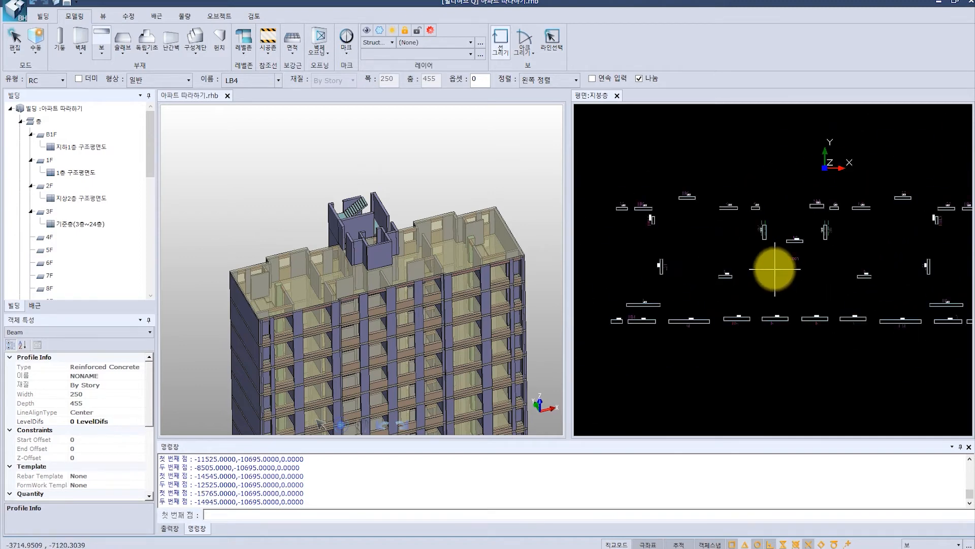
- Select all roof floor beams in the plan and inspect the new lintel beams in the 3D view
scroll(813, 272, "down", 2)
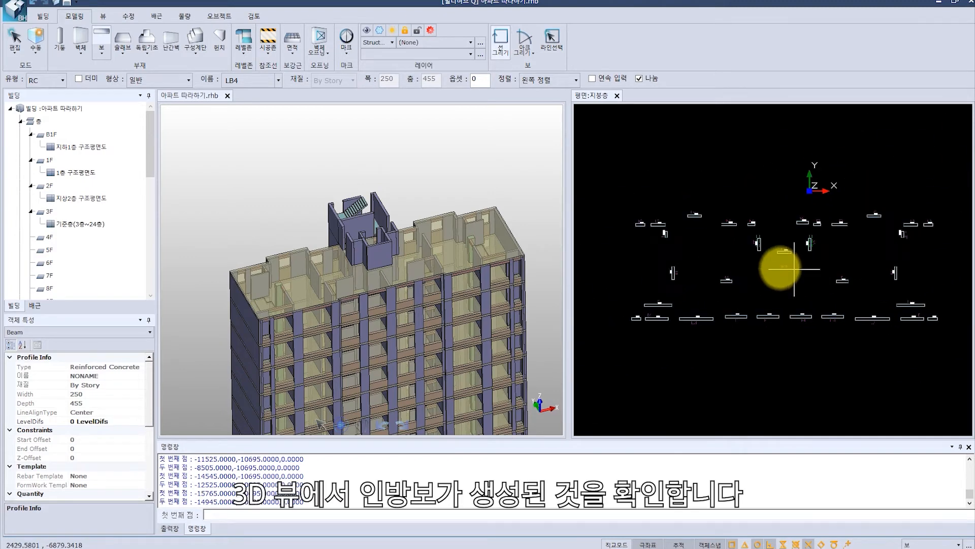
left_click_drag(466, 210, 480, 216)
left_click_drag(524, 181, 510, 209)
left_click_drag(947, 340, 604, 184)
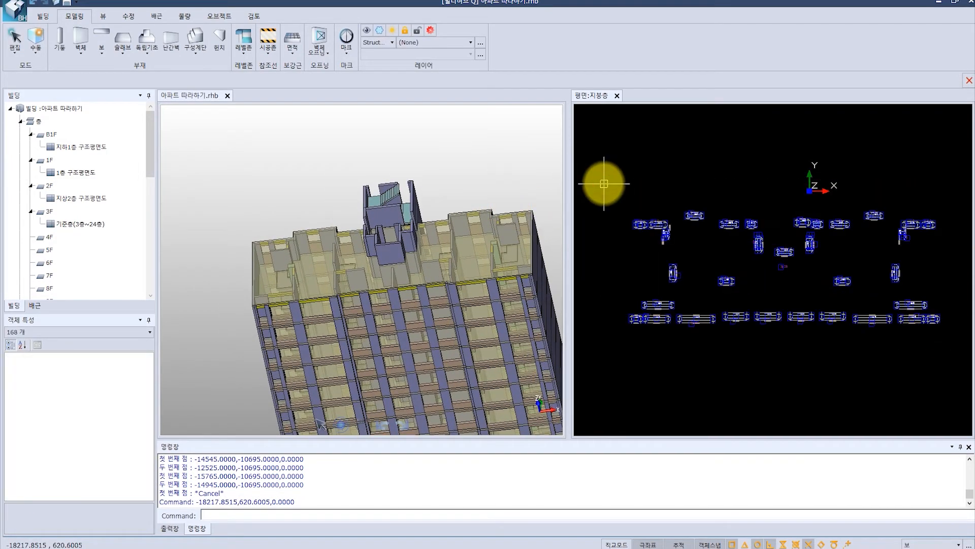
left_click_drag(428, 200, 477, 254)
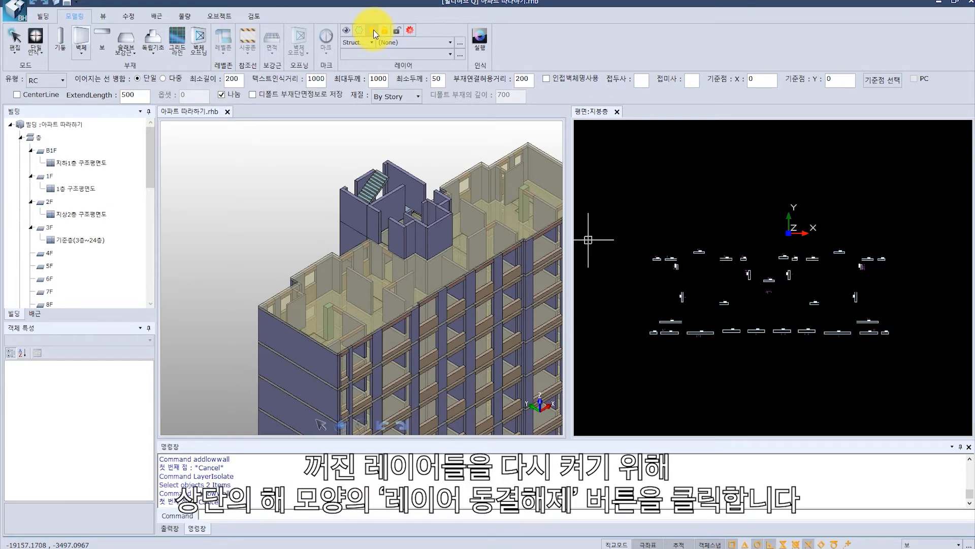
- Unfreeze all drawing layers and switch the plan view to the Default Template
left_click(374, 30)
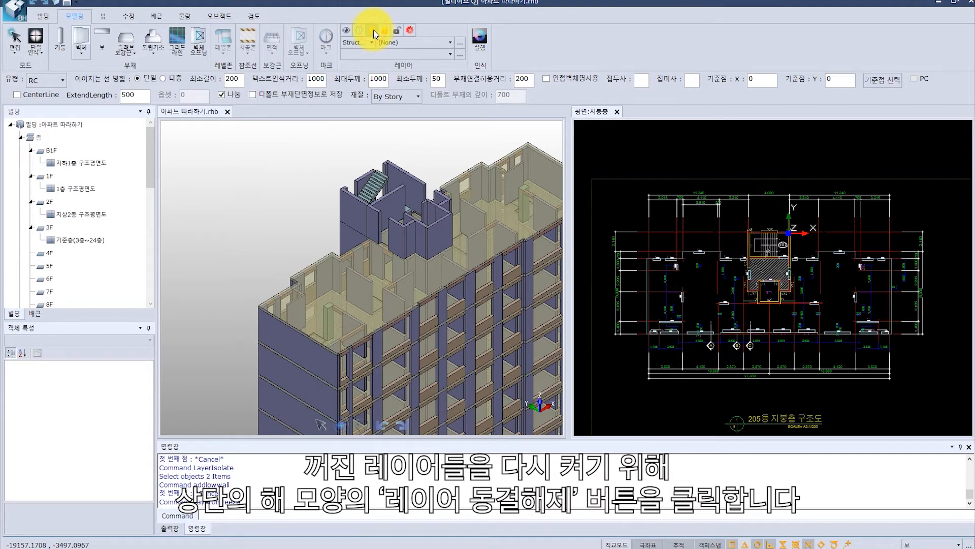
left_click(958, 544)
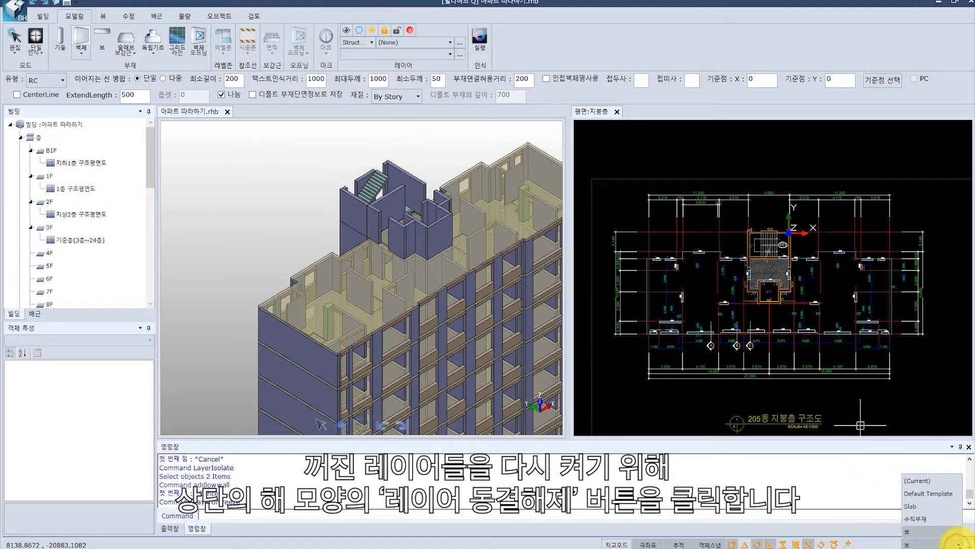
left_click(949, 495)
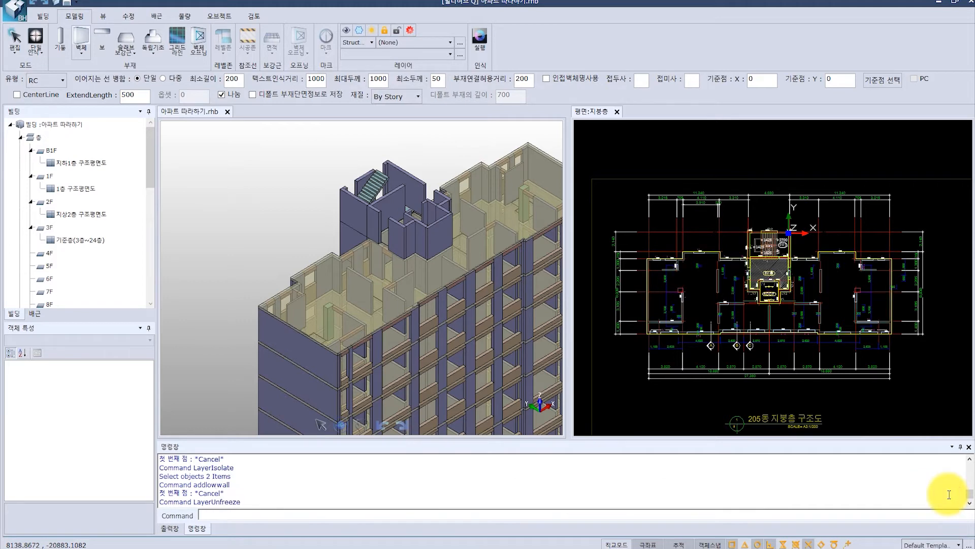
- Start manual parapet wall (난간벽) input with the member 난간 and enable continuous input (연속 입력)
left_click(43, 53)
left_click(51, 86)
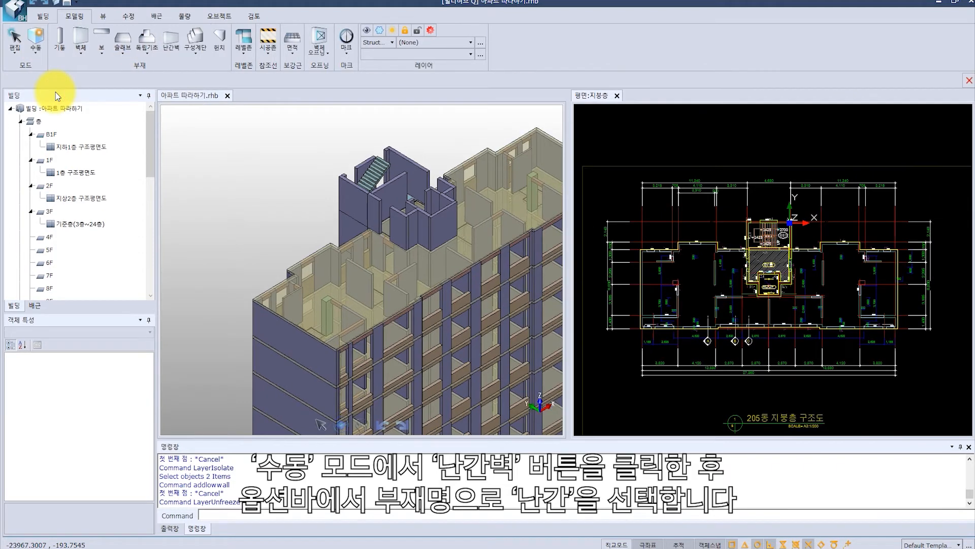
left_click(165, 45)
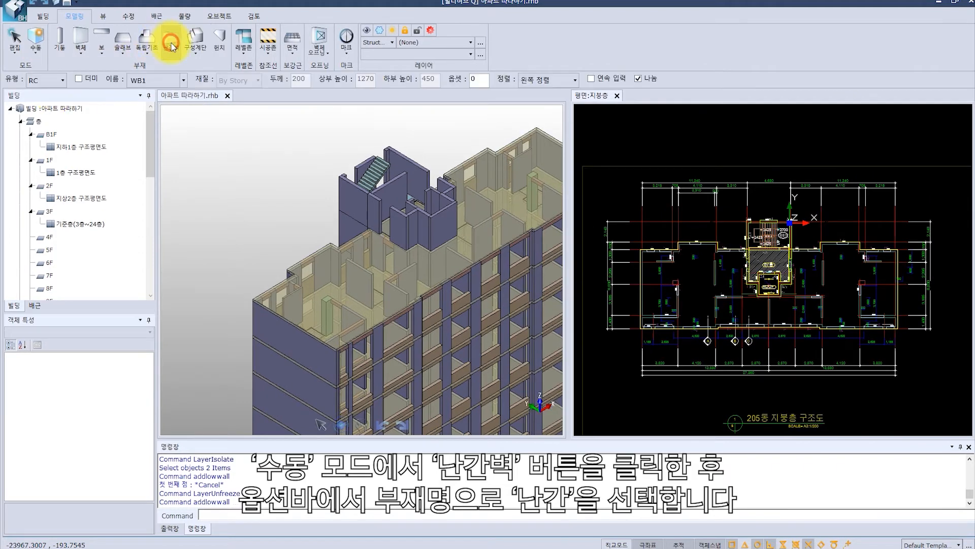
left_click(184, 81)
left_click_drag(183, 102, 185, 163)
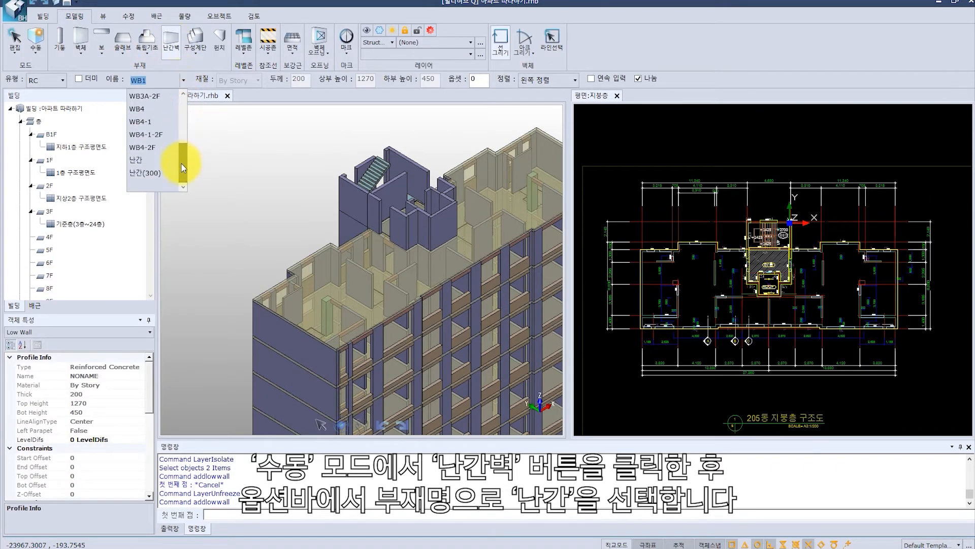
left_click(165, 160)
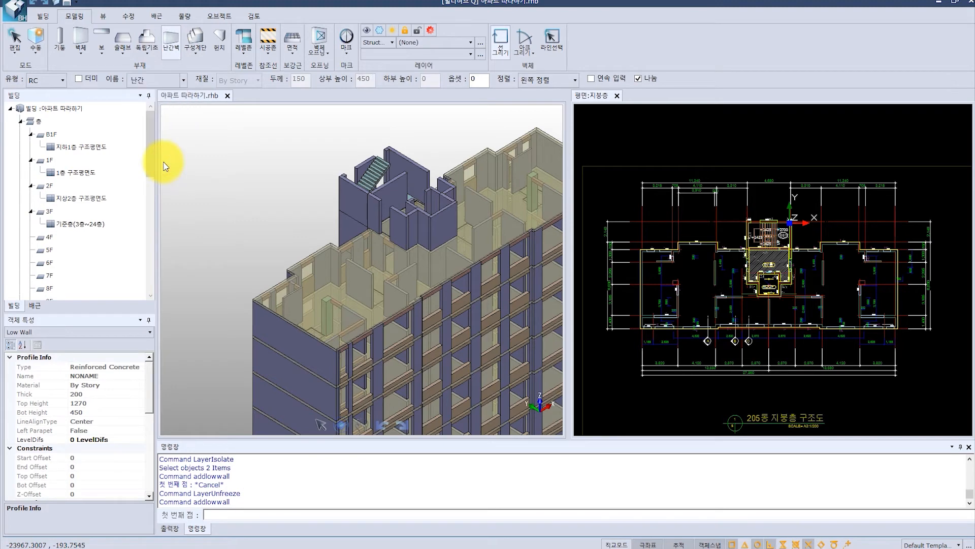
left_click(590, 79)
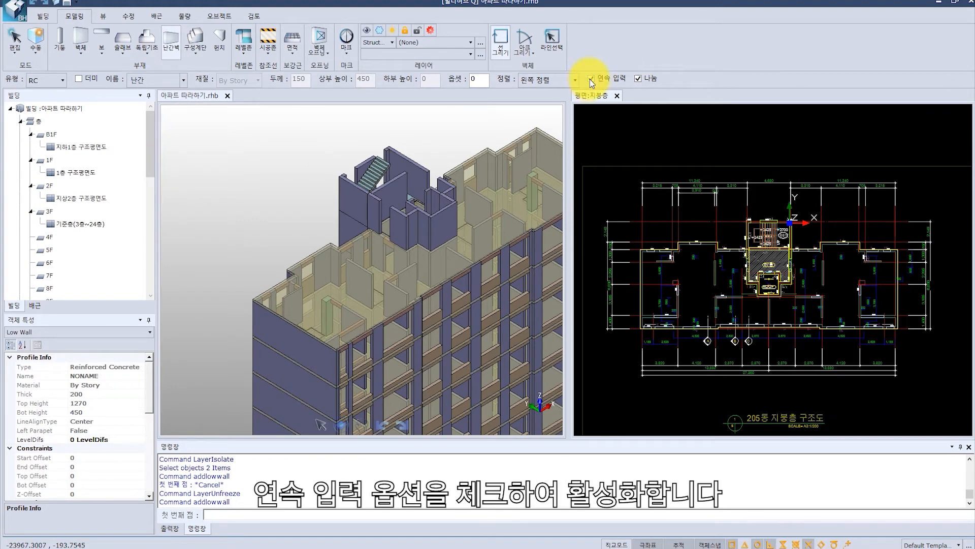
- Draw the 난간 parapet from the plan's lower-left corner up the left side and along the yellow line to the first step
scroll(681, 306, "up", 5)
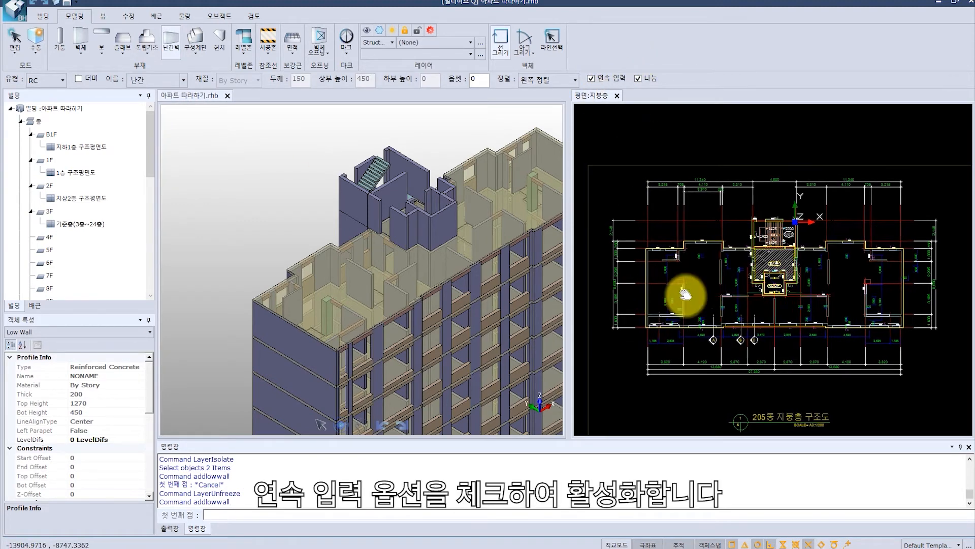
middle_click_drag(740, 275, 718, 343)
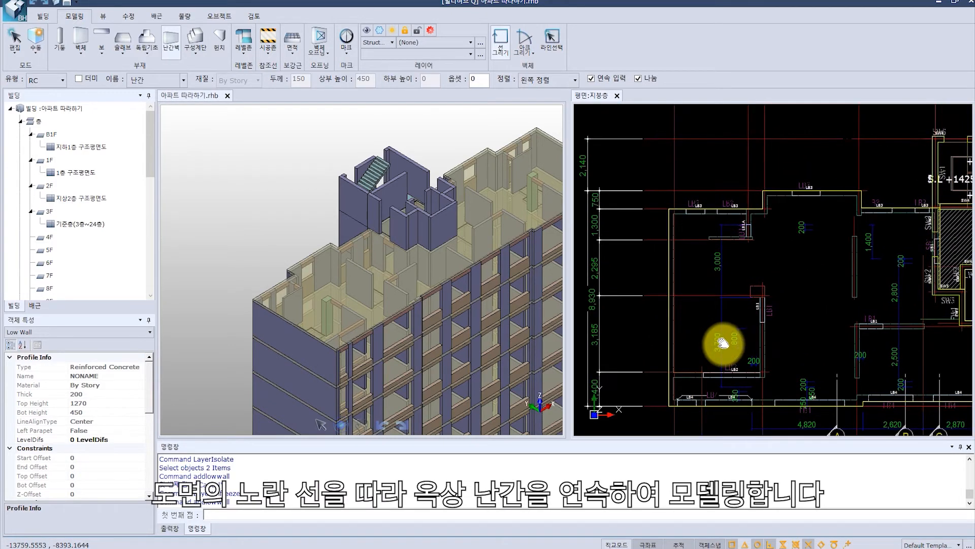
left_click(667, 406)
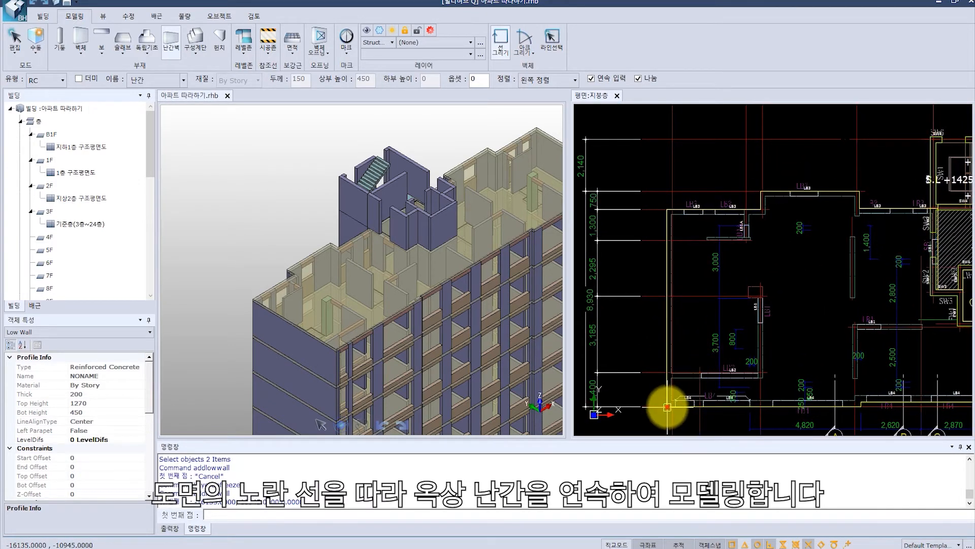
left_click(667, 210)
scroll(761, 210, "up", 4)
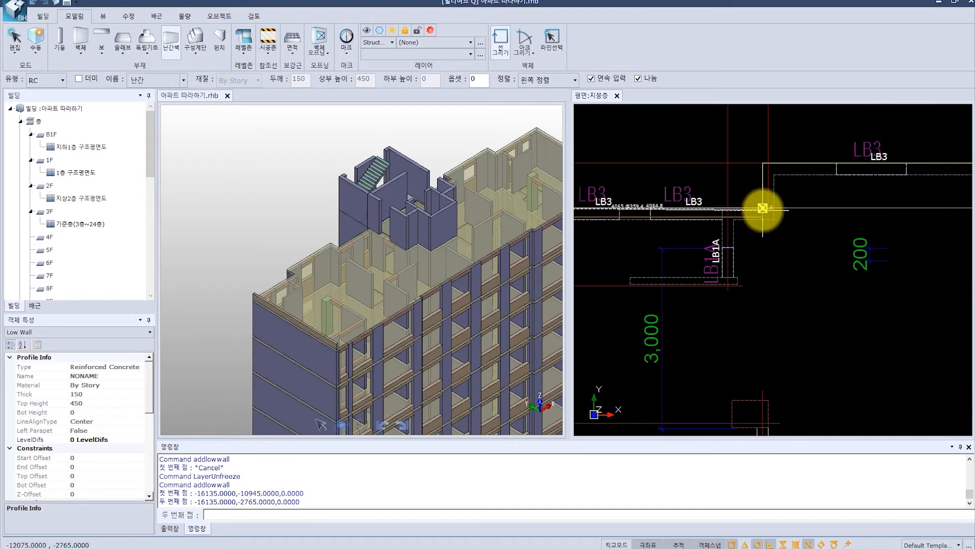
left_click(761, 209)
left_click(762, 165)
- Continue the parapet along the upper outline to the left side of the core and end the run there
middle_click_drag(823, 170, 593, 254)
left_click(778, 248)
left_click(779, 290)
left_click(955, 291)
scroll(869, 288, "down", 5)
middle_click_drag(955, 287, 628, 248)
scroll(630, 247, "up", 2)
key("Escape")
- Draw the 난간 parapet from the core's right side along the stepped upper outline to the plan's upper-right corner
scroll(652, 258, "up", 2)
left_click(633, 256)
left_click(779, 255)
left_click(779, 220)
scroll(848, 229, "up", 1)
middle_click_drag(867, 230, 604, 256)
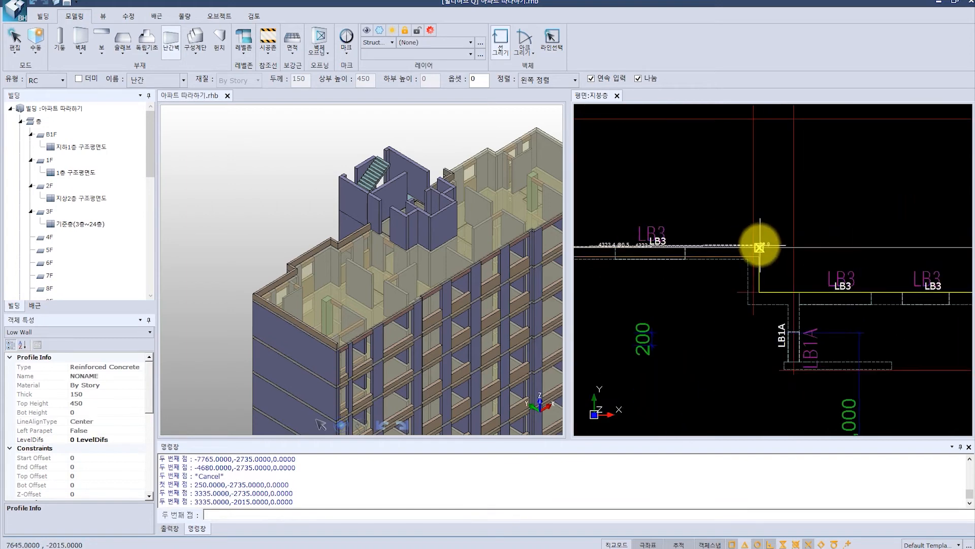
left_click(757, 246)
left_click(758, 292)
middle_click_drag(852, 285, 609, 285)
left_click(757, 293)
- Continue the parapet down the right side and along the lower outline to its right-hand notch
scroll(756, 294, "down", 1)
middle_click_drag(757, 293, 772, 119)
middle_click_drag(804, 426, 814, 266)
left_click(783, 320)
middle_click_drag(752, 321, 957, 303)
left_click(622, 303)
left_click(620, 287)
- Continue the parapet through the lower outline's left-hand notch and close it at the starting lower-left corner
scroll(621, 286, "down", 4)
middle_click_drag(592, 290, 823, 291)
scroll(655, 286, "up", 3)
middle_click_drag(645, 284, 929, 317)
left_click(759, 321)
left_click(756, 328)
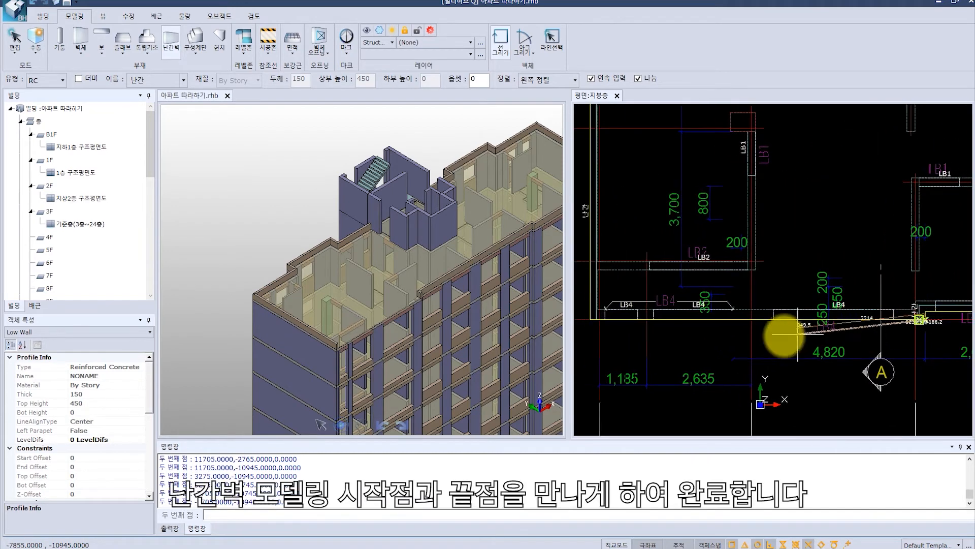
left_click(591, 319)
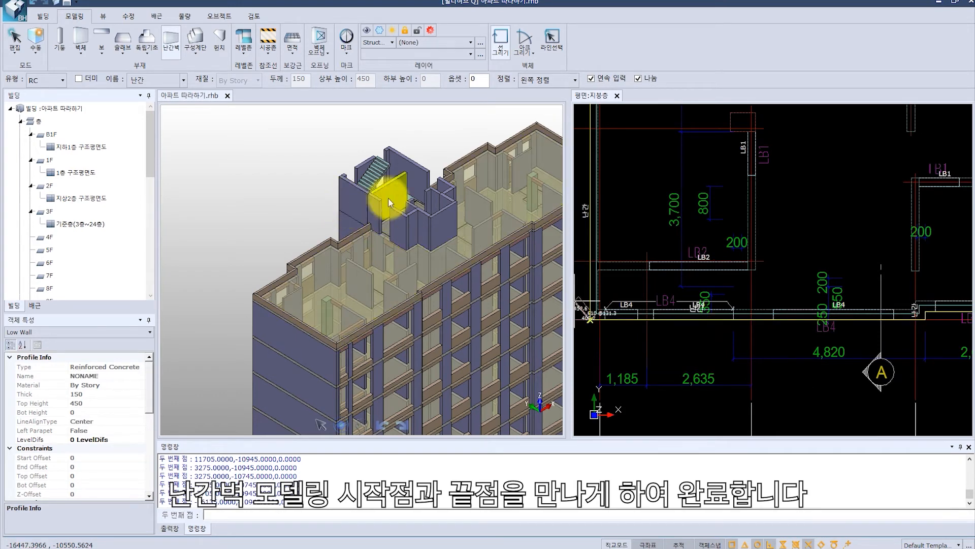
- End the parapet run and examine the finished parapet around the roof edge in the 3D view
right_click(453, 150)
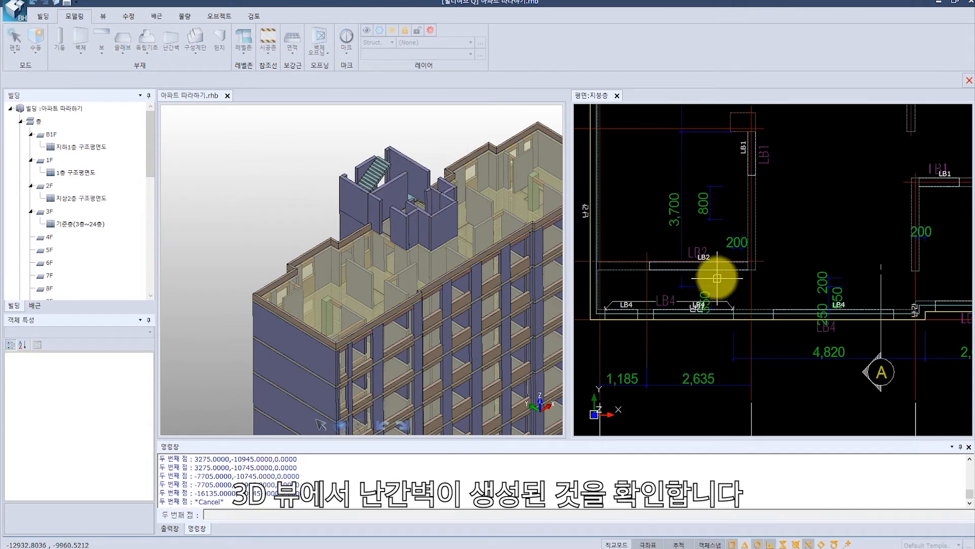
left_click_drag(276, 171, 191, 178)
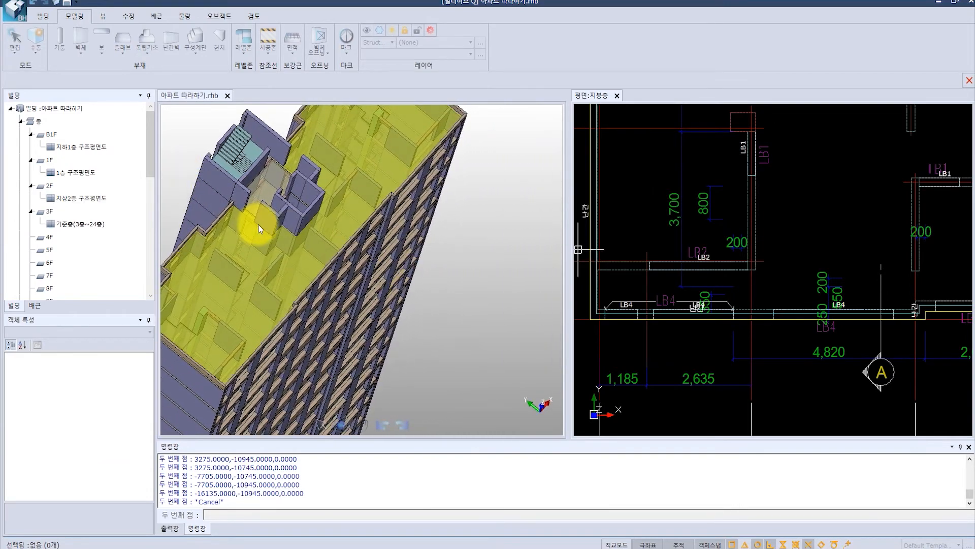
scroll(257, 224, "up", 5)
middle_click_drag(256, 255, 335, 226)
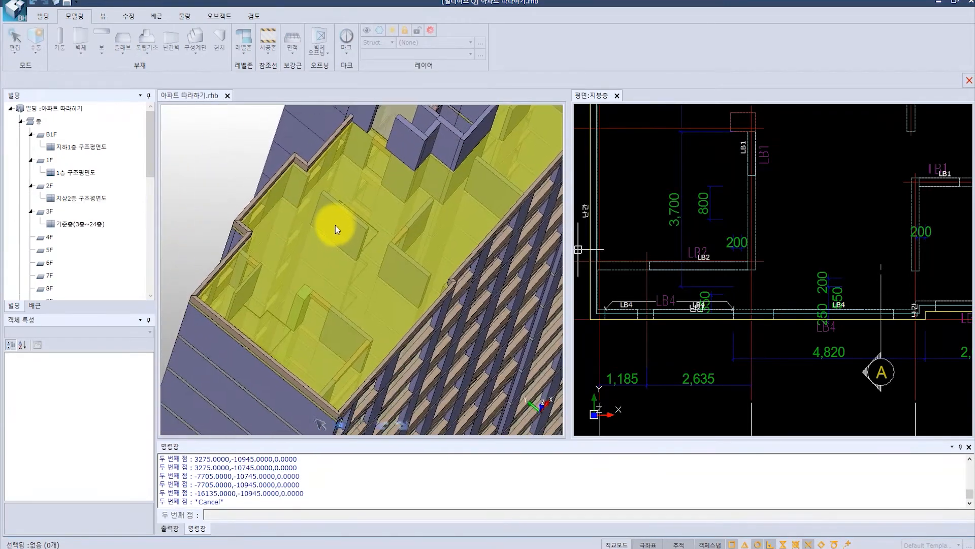
scroll(486, 292, "up", 4)
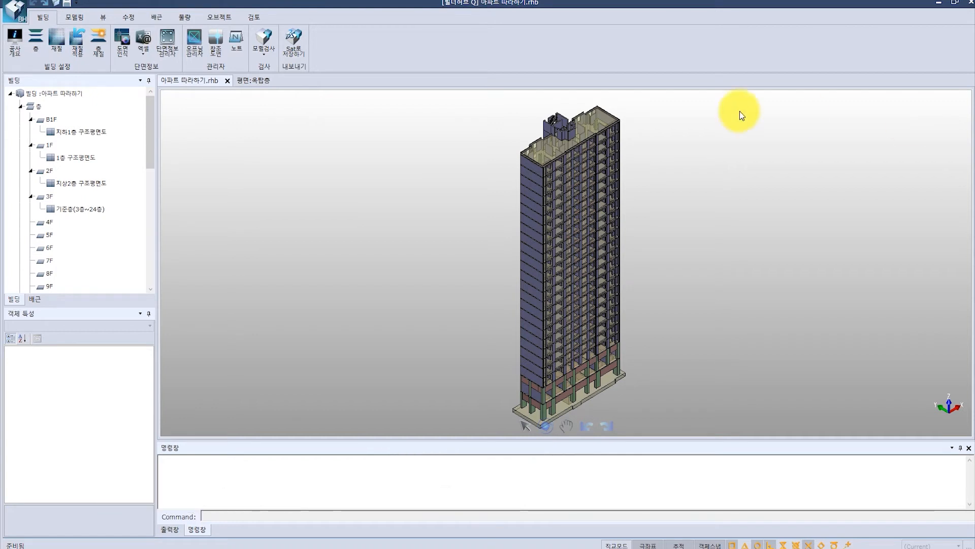
- In the reference drawing manager, add a reference clip named 옥탑층 구조평면도 to the 옥탑층 floor from the apartment structural plan drawing
left_click(218, 53)
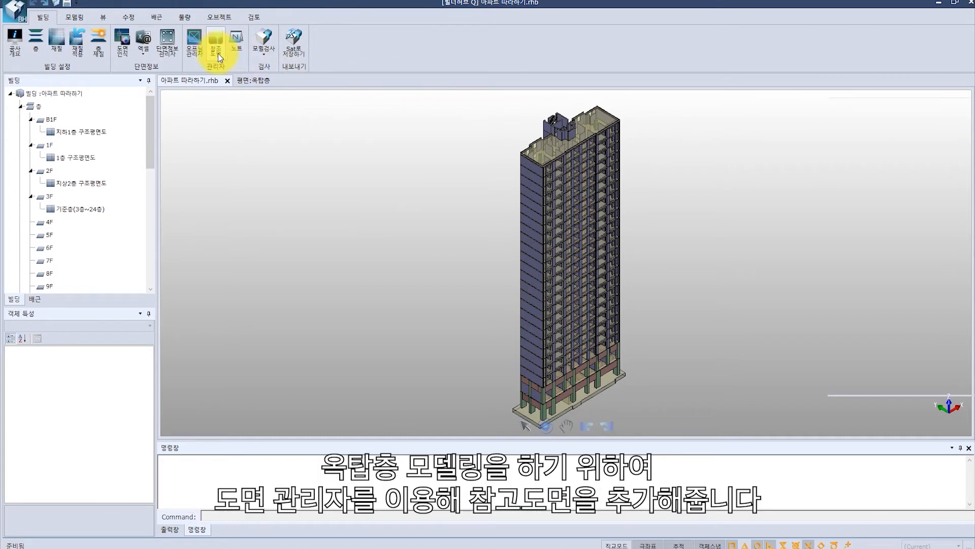
double_click(33, 369)
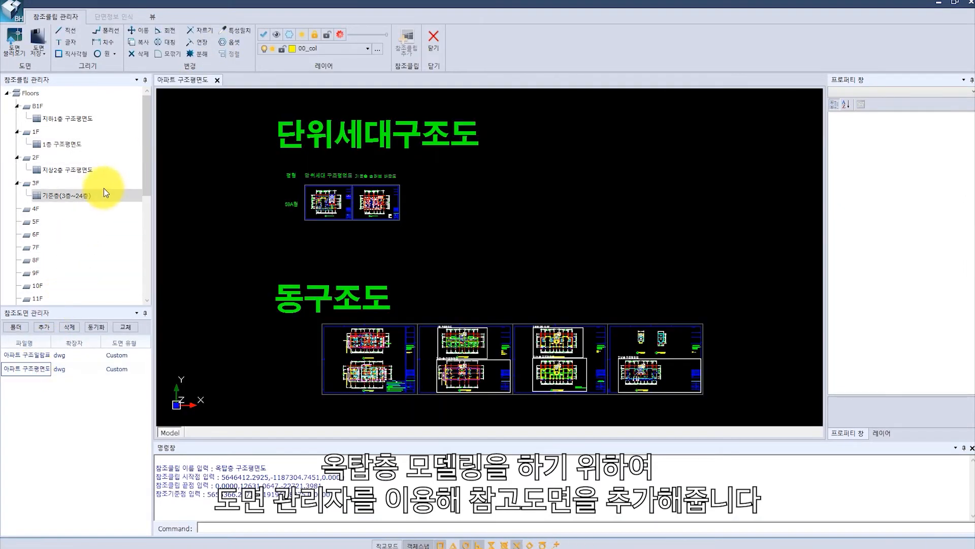
left_click_drag(145, 156, 141, 269)
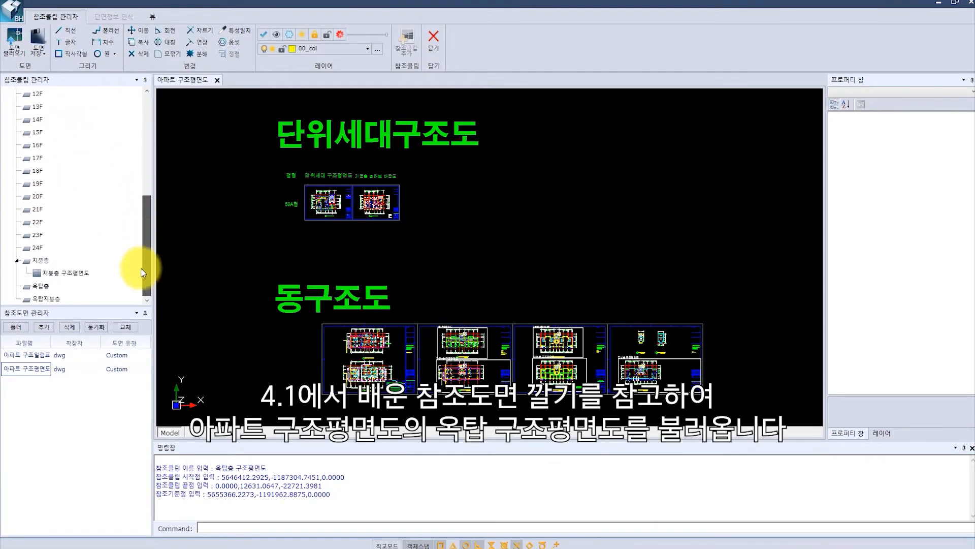
right_click(107, 284)
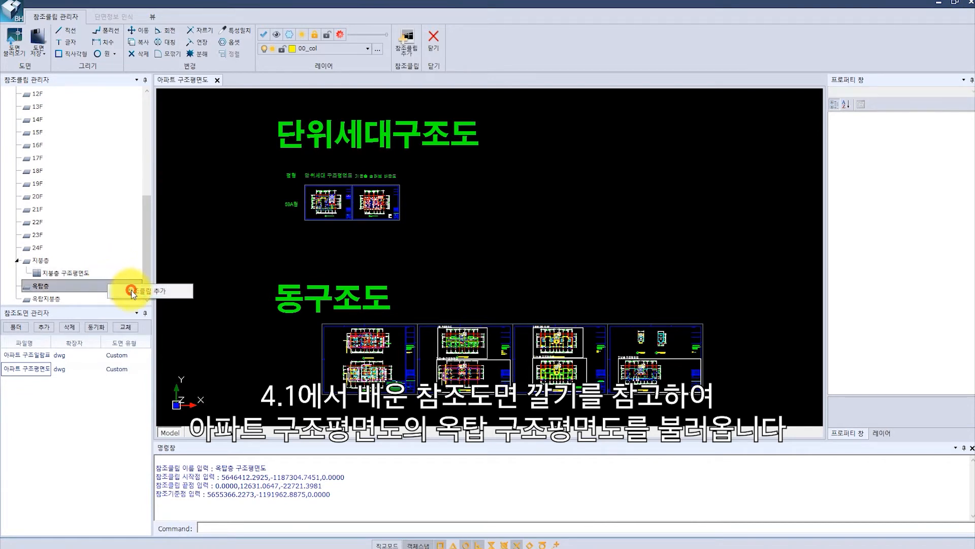
left_click(136, 290)
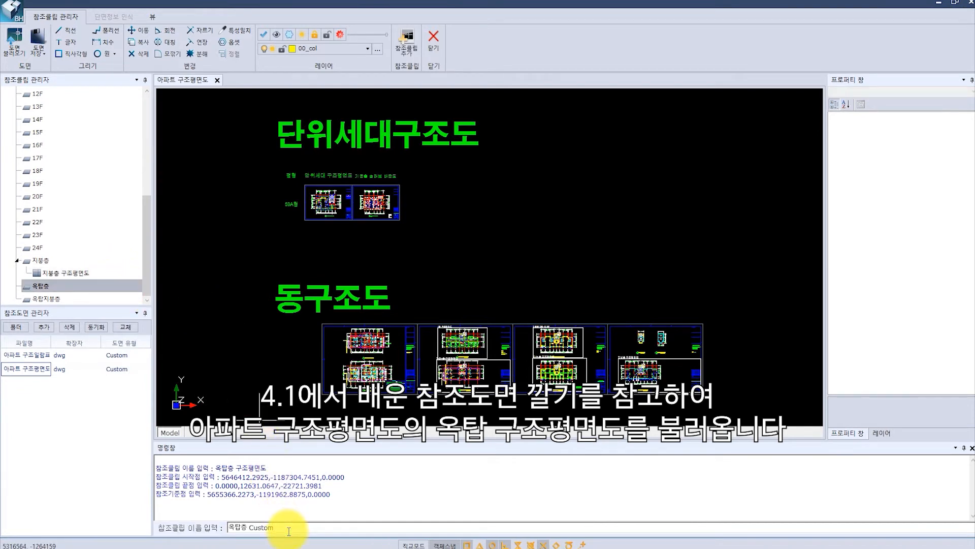
type("구조평면")
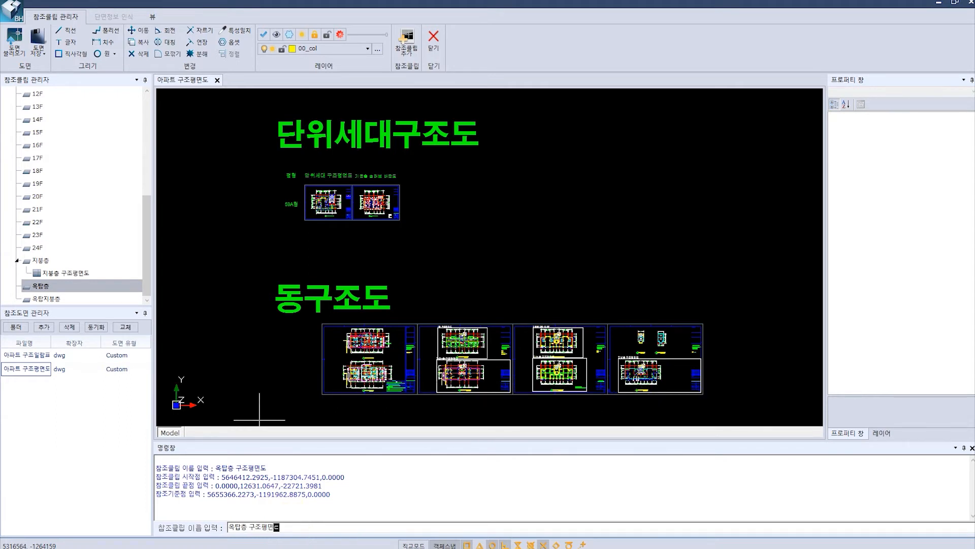
type("도")
key("Return")
left_click(289, 531)
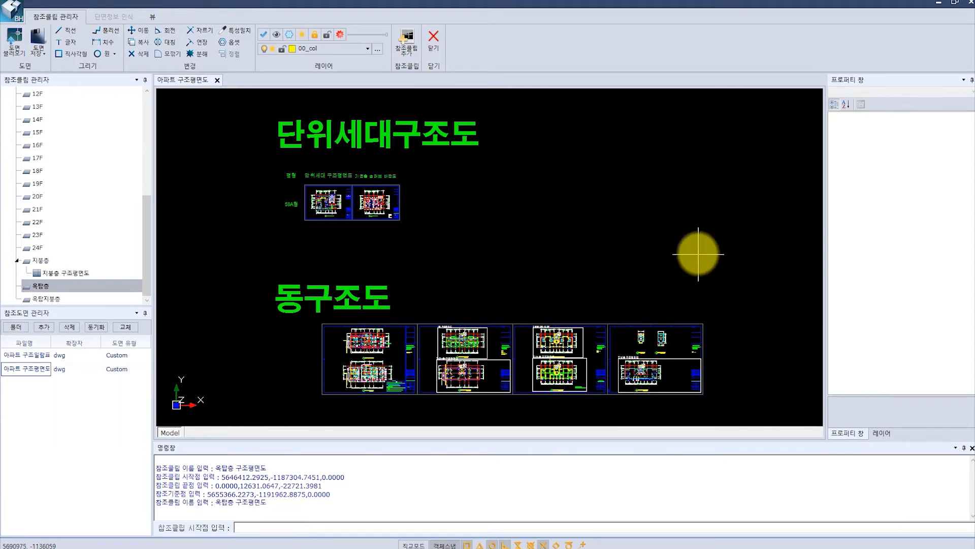
- Set the clip boundary around the 옥탑층 구조도 plan, including its title
middle_click_drag(664, 277, 562, 211)
scroll(503, 247, "up", 6)
scroll(529, 249, "up", 4)
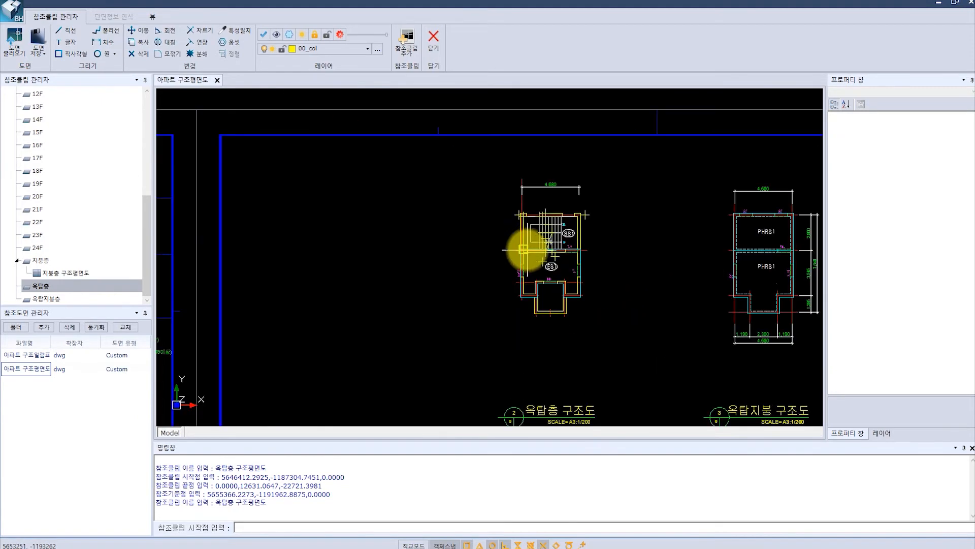
scroll(524, 244, "down", 1)
left_click(486, 174)
left_click(608, 407)
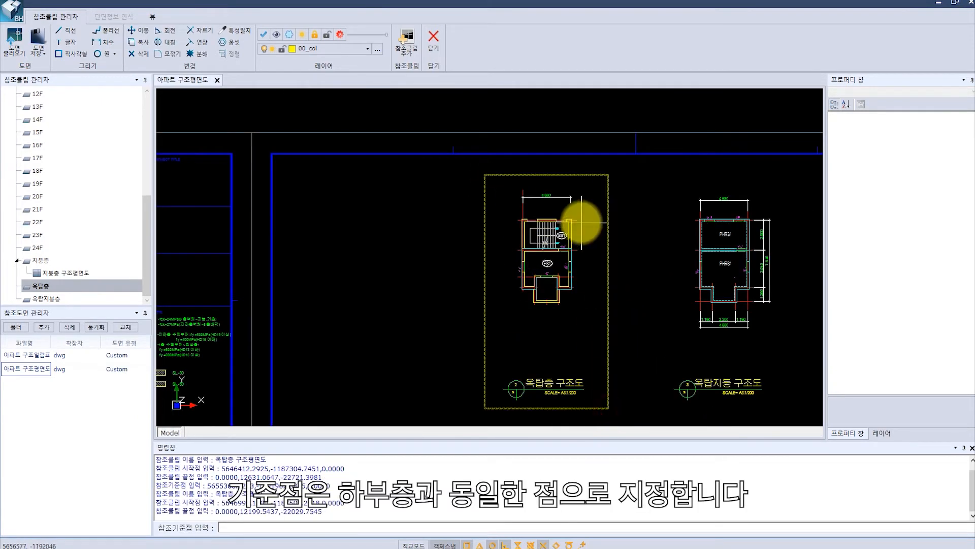
- Set the clip's base point at the stair core's upper-right inner wall corner and close the reference drawing manager
scroll(577, 218, "up", 5)
left_click(553, 218)
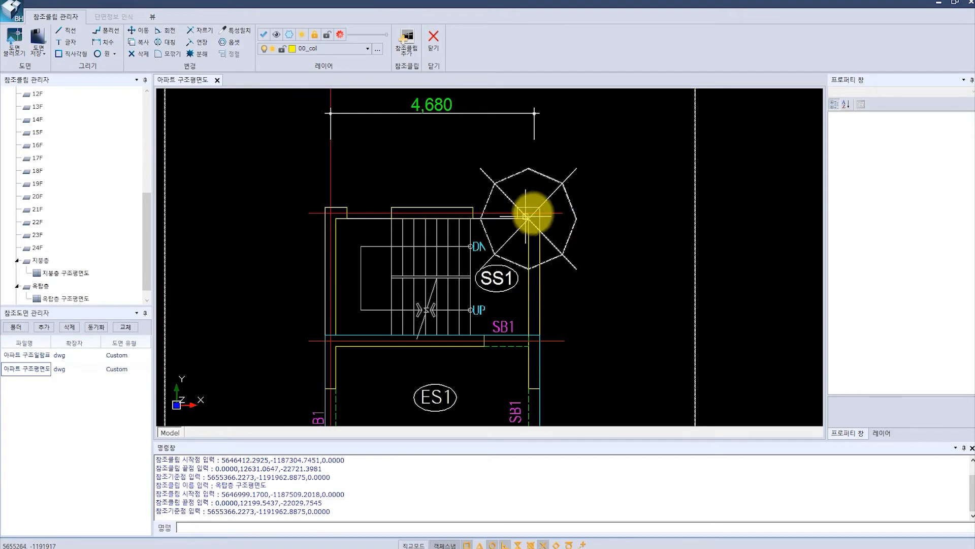
scroll(559, 213, "down", 6)
left_click(433, 41)
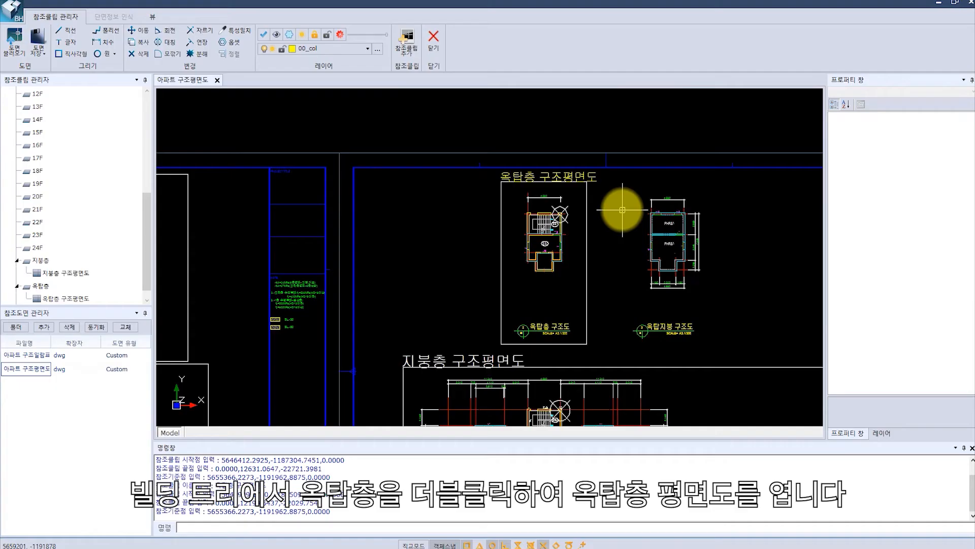
left_click(433, 41)
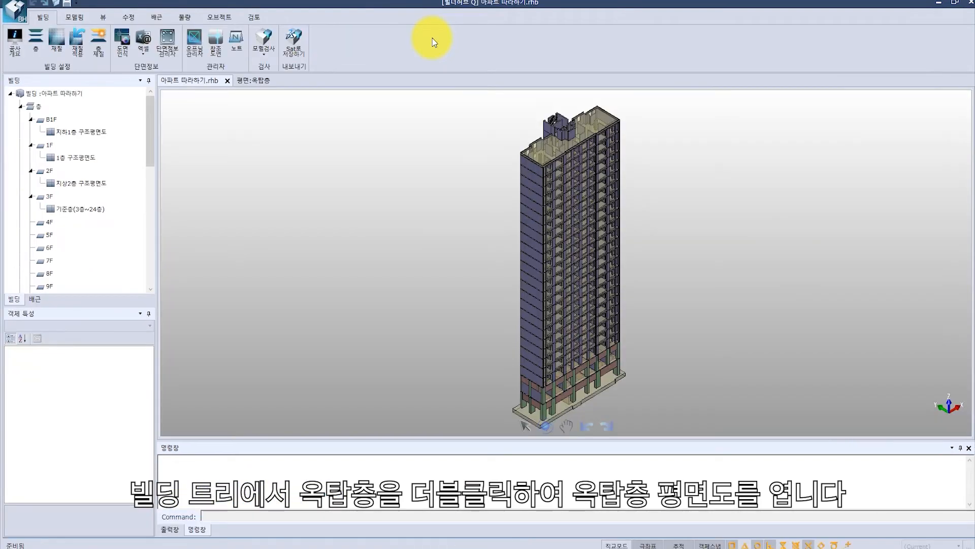
- Open the 옥탑층 floor plan and arrange it side by side with the 3D model view
left_click_drag(149, 147, 142, 266)
double_click(108, 174)
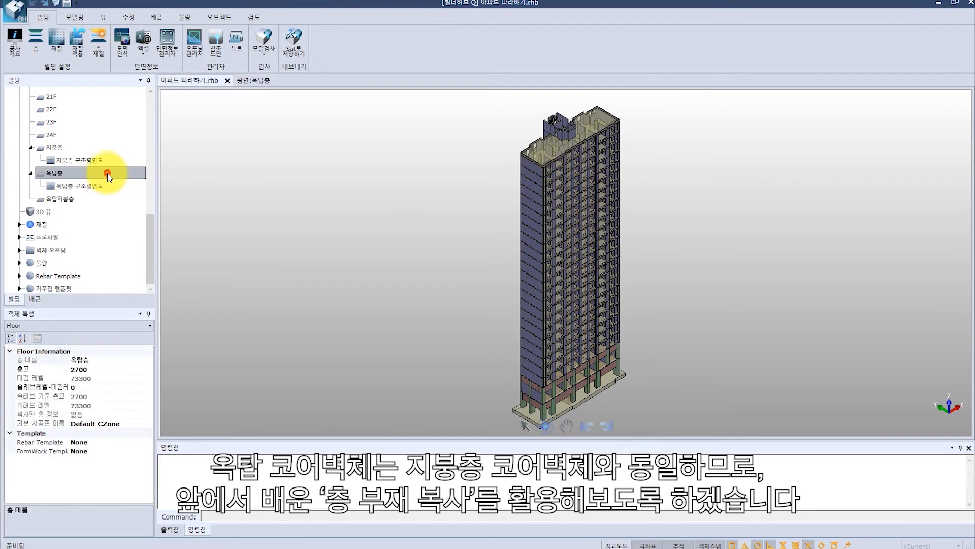
scroll(433, 207, "down", 1)
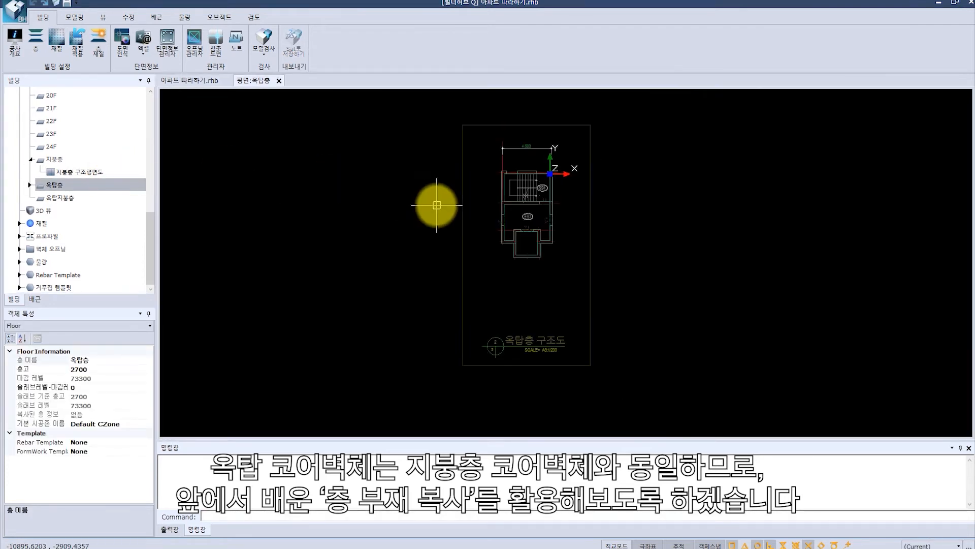
left_click(103, 15)
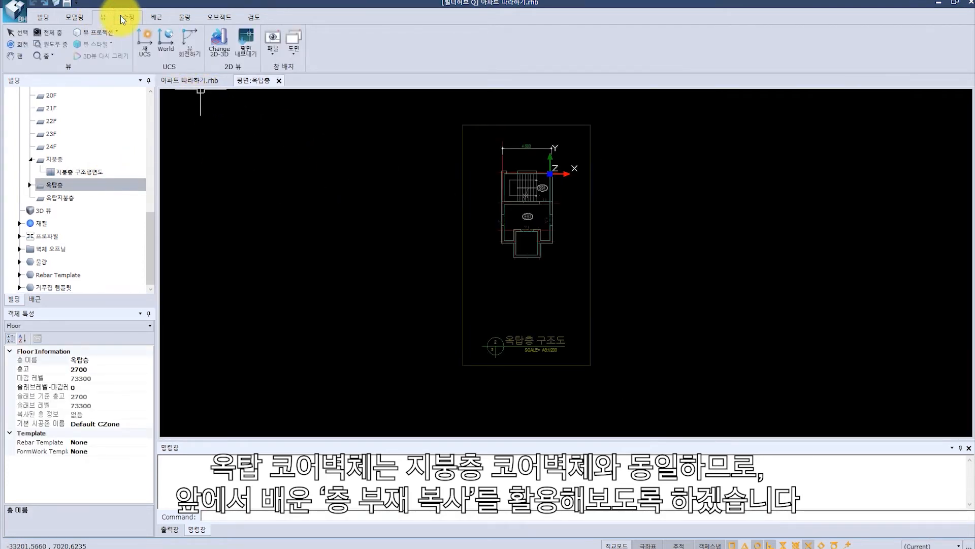
left_click(297, 58)
left_click(325, 112)
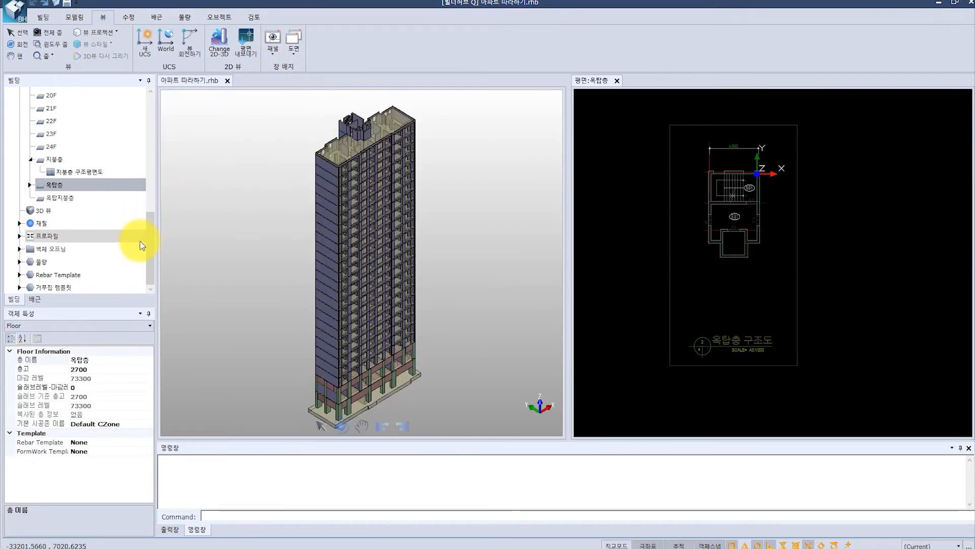
- Start copying floor members (층 부재 복사) for the building's floors with 지붕층 as the source plan
left_click_drag(153, 239, 158, 114)
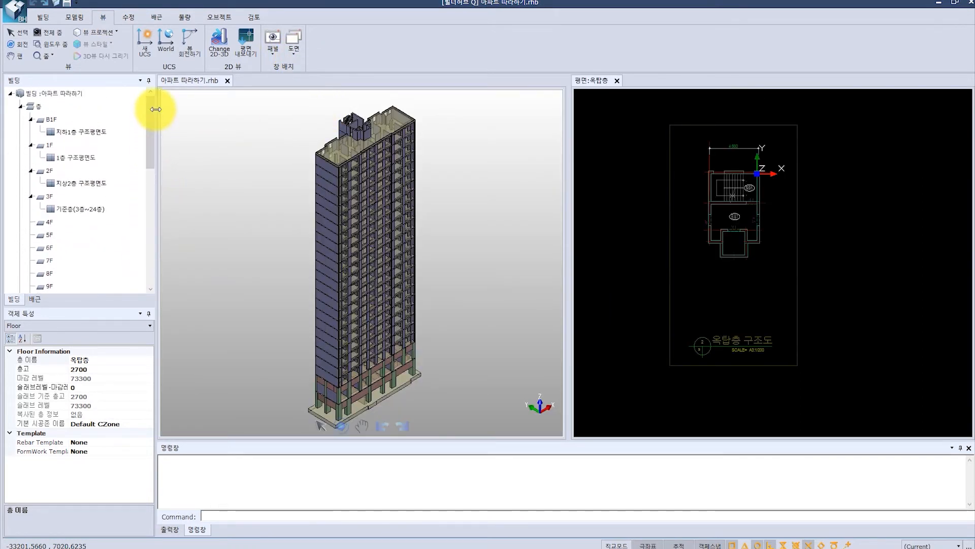
left_click(73, 104)
right_click(73, 104)
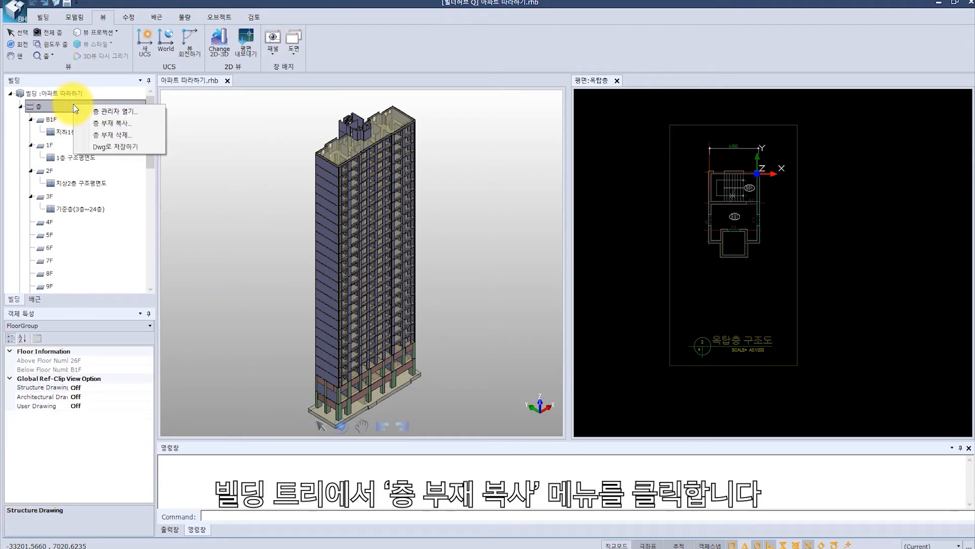
left_click(123, 122)
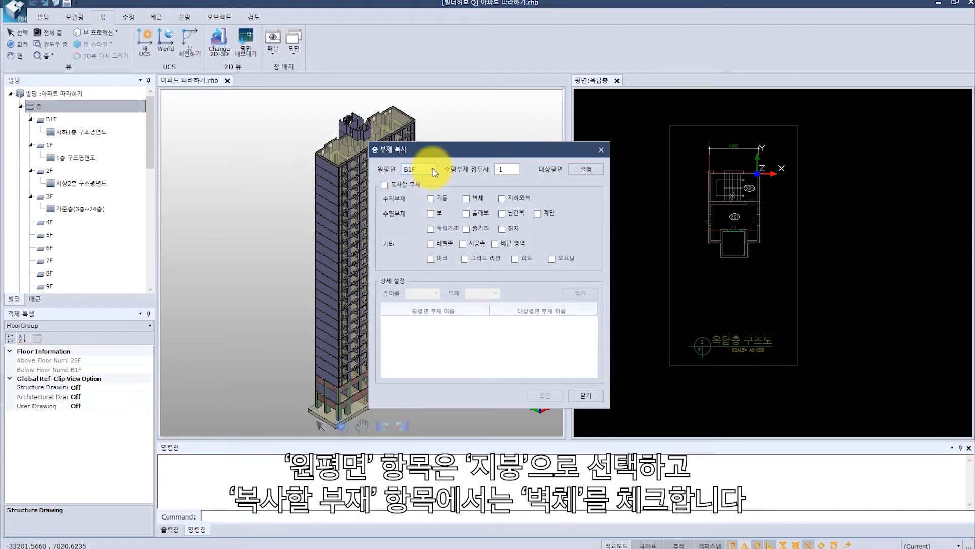
left_click(433, 169)
left_click_drag(438, 221, 443, 300)
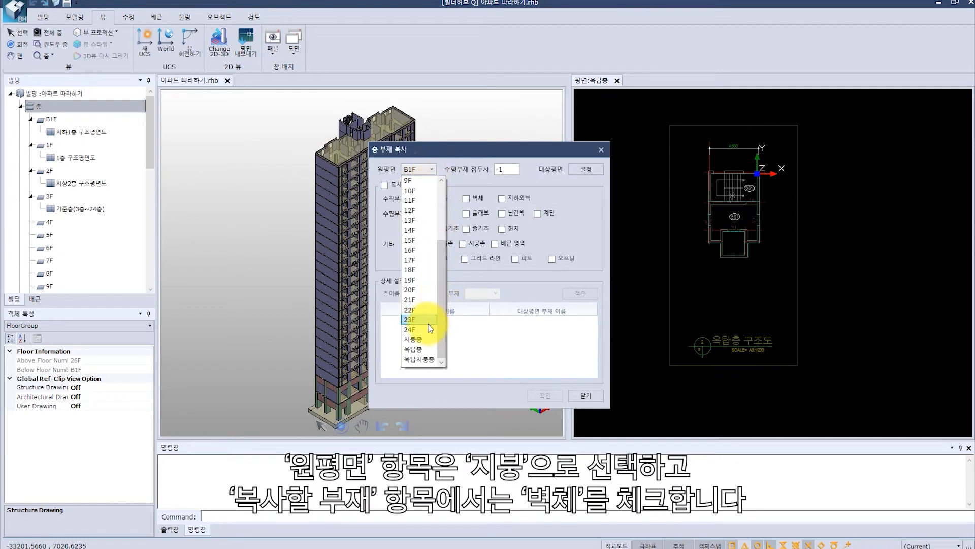
left_click(424, 339)
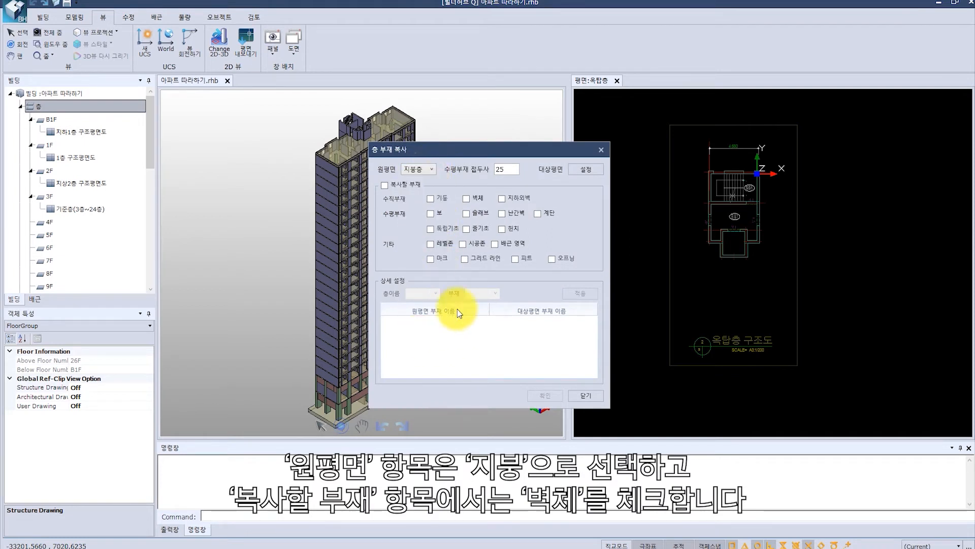
- Set 옥탑층 as the target floor, include only walls (벽체), and run the floor member copy
left_click(581, 169)
left_click_drag(569, 233, 568, 322)
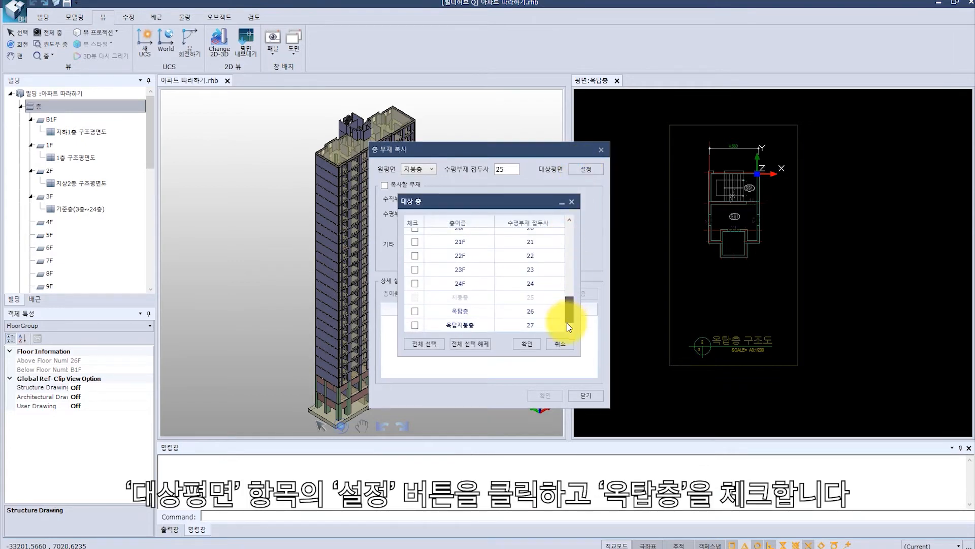
left_click(415, 313)
left_click(528, 346)
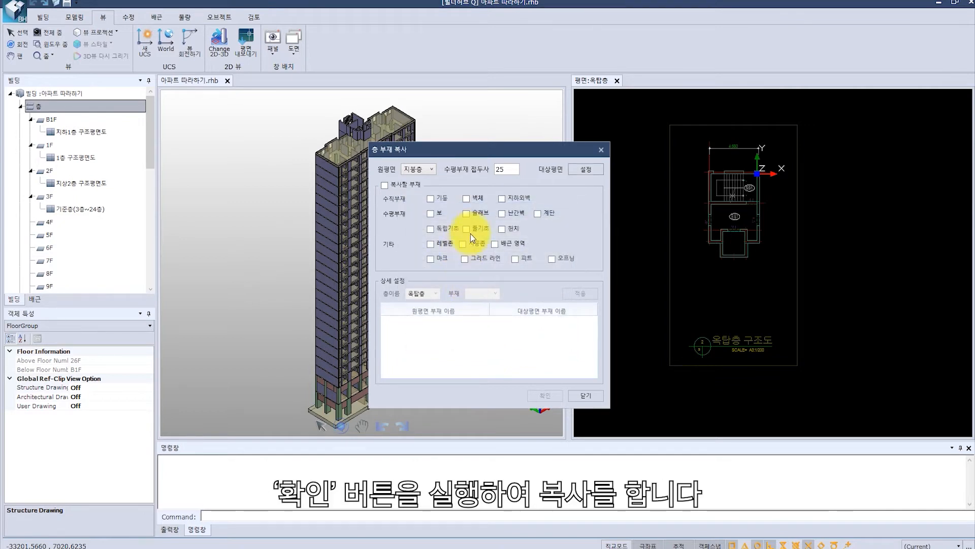
left_click(466, 198)
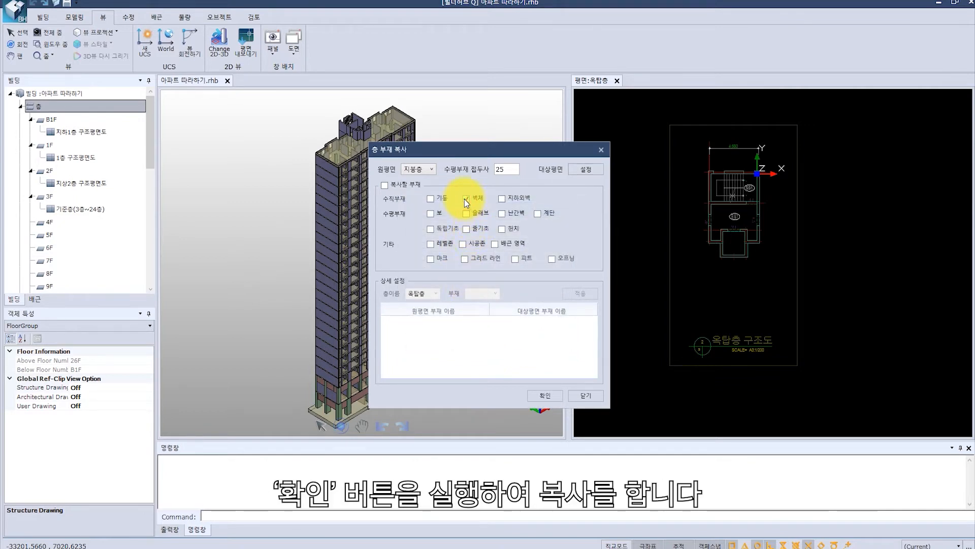
left_click(544, 396)
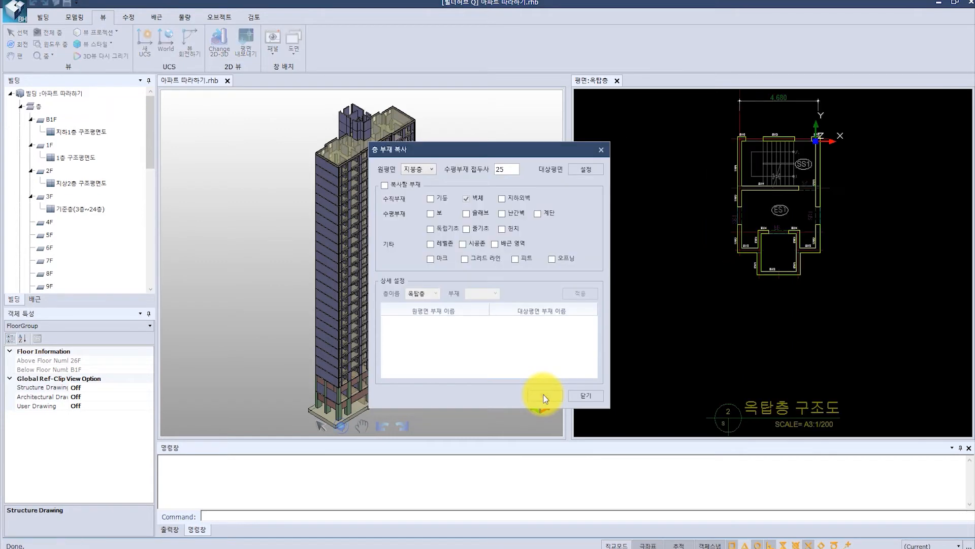
left_click(574, 396)
- Examine the copied 옥탑층 core walls in the 3D view and the plan
scroll(406, 229, "up", 5)
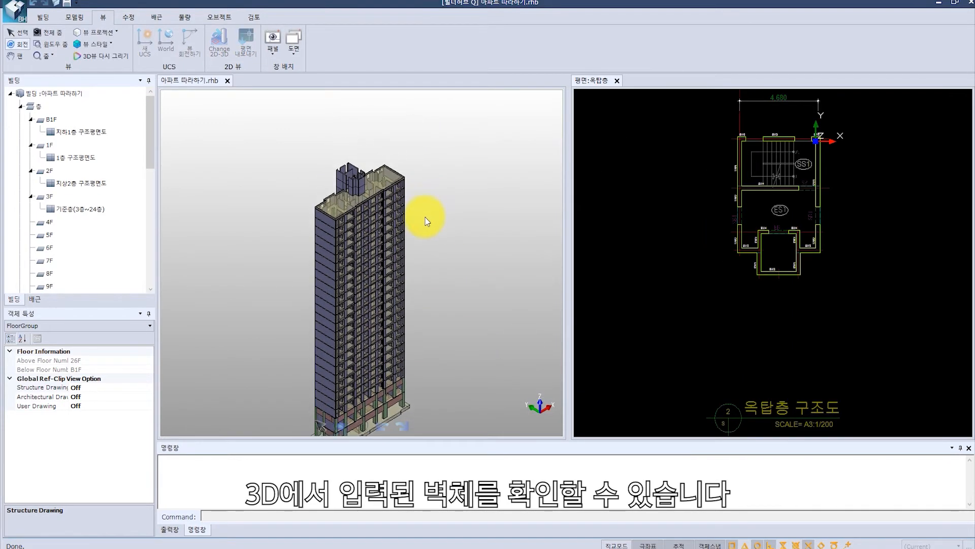
scroll(406, 224, "up", 5)
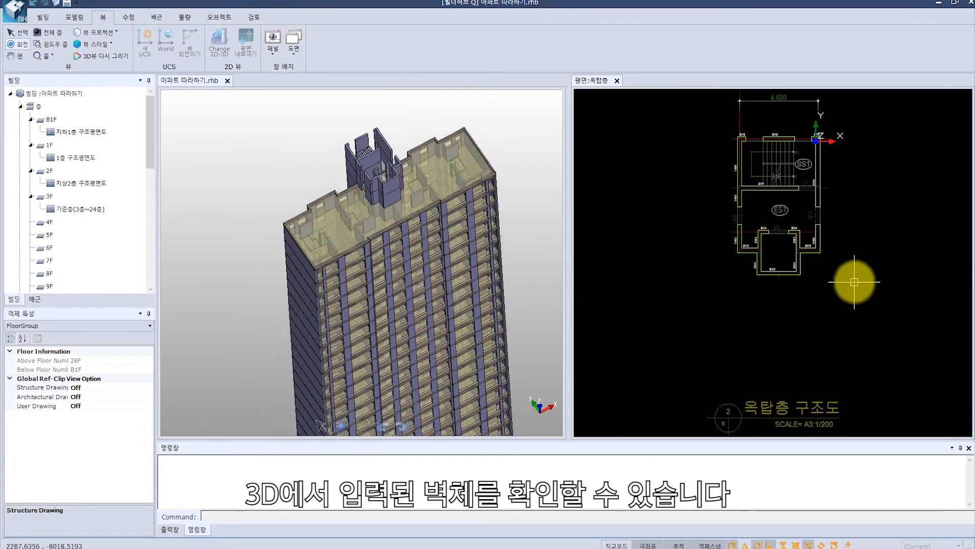
left_click(793, 272)
left_click_drag(732, 197, 845, 288)
left_click(718, 124)
scroll(497, 192, "up", 1)
middle_click_drag(498, 192, 448, 229)
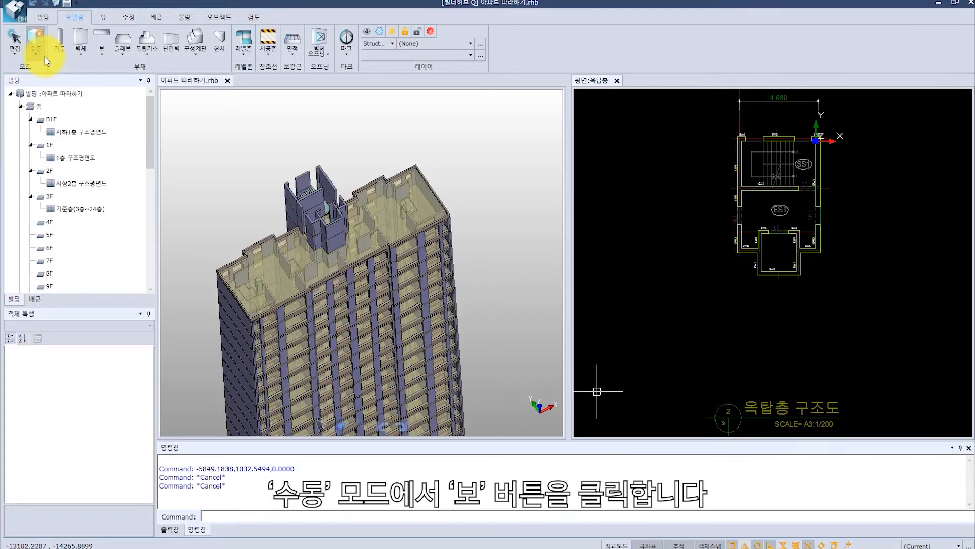
- Add an SB1 lintel beam with right alignment across the SW2 wall opening on the west side of the 옥탑층 plan
left_click(101, 51)
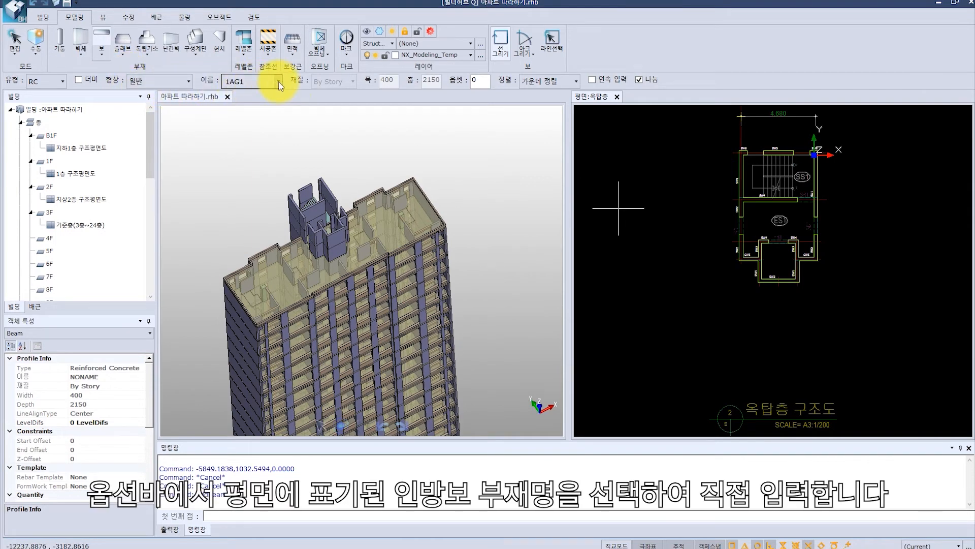
left_click(279, 81)
left_click_drag(280, 108, 271, 168)
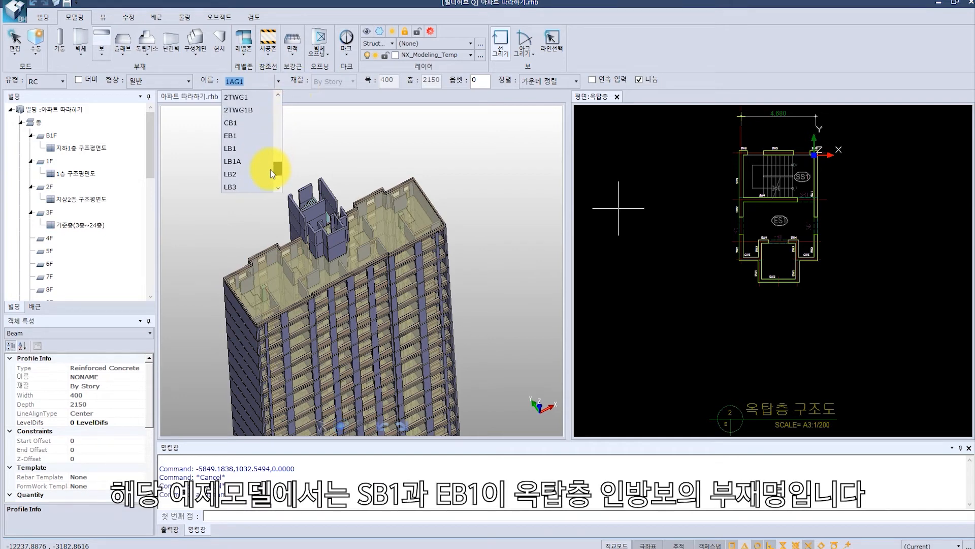
left_click(256, 175)
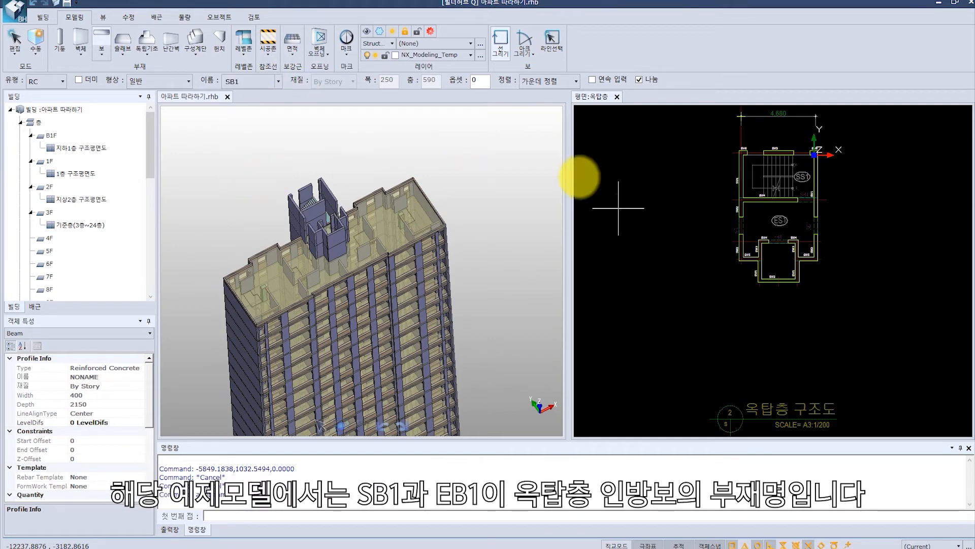
scroll(757, 209, "up", 4)
middle_click_drag(790, 218, 730, 209)
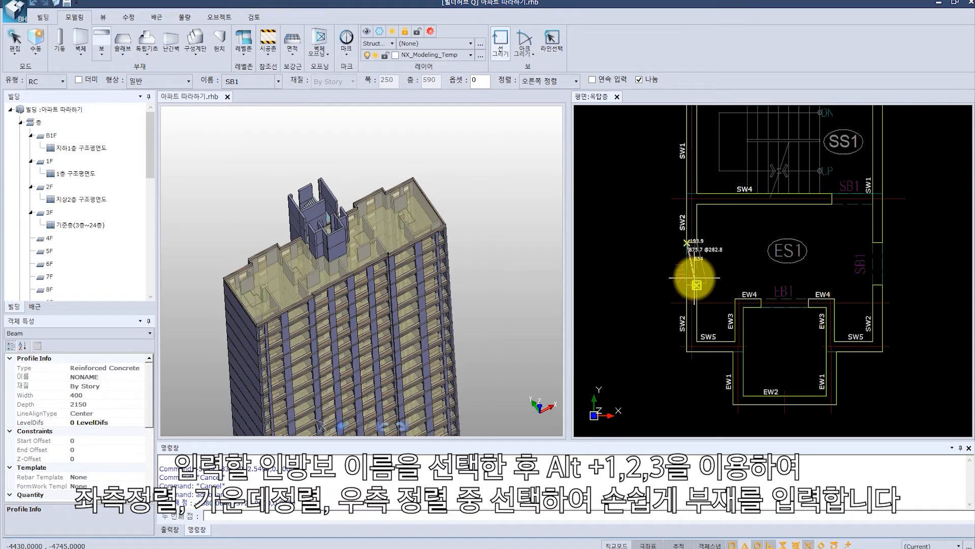
scroll(692, 285, "up", 3)
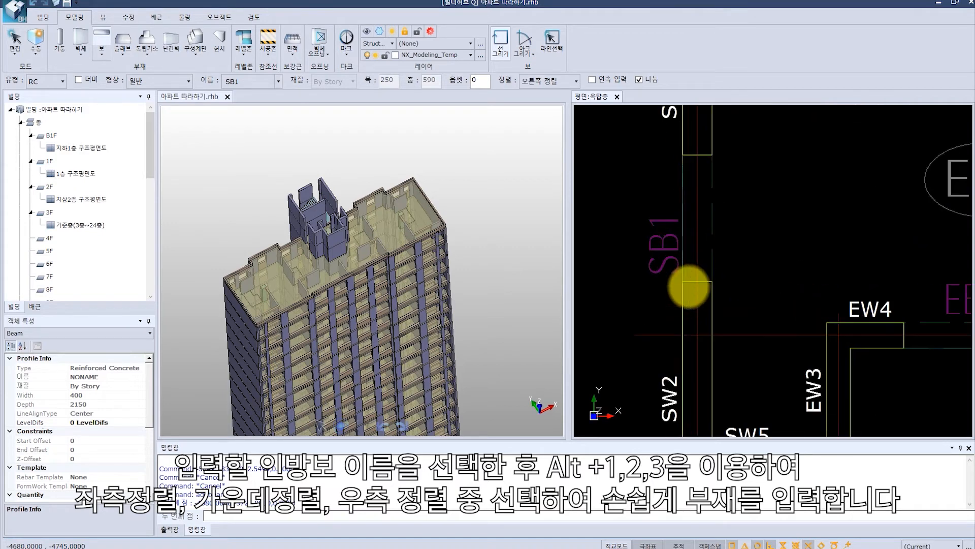
left_click(683, 282)
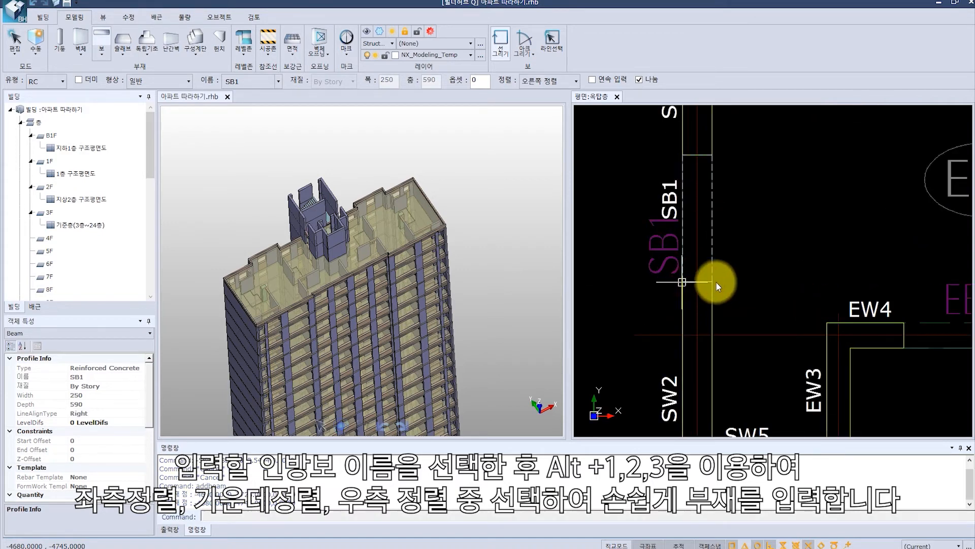
- Add a right-aligned SB1 lintel beam across the wall opening on the east side of ES1
scroll(766, 279, "down", 3)
scroll(843, 279, "up", 3)
left_click(840, 241)
left_click(840, 330)
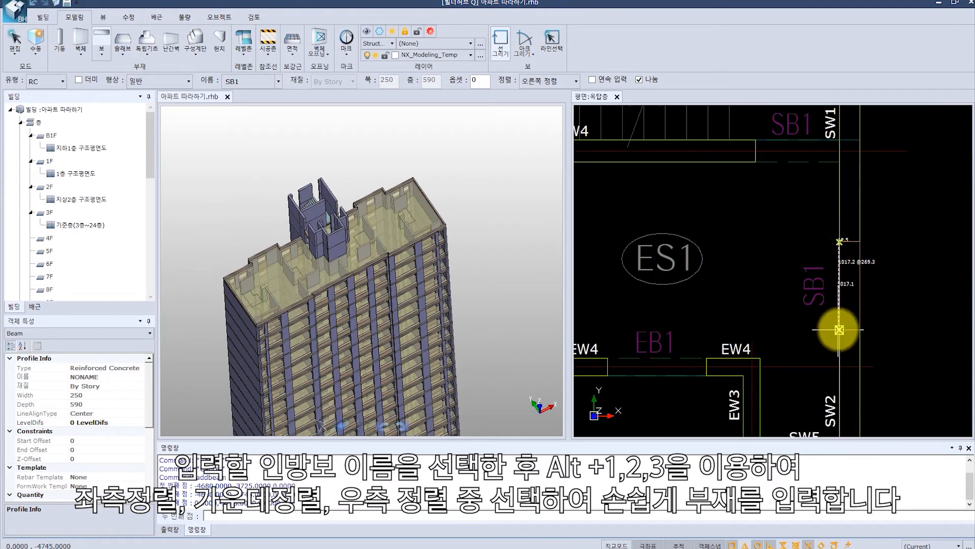
- Add an SB1 lintel beam with left alignment from the end of wall SW4 to the east wall SW1
scroll(833, 328, "up", 3)
scroll(845, 300, "down", 5)
left_click(777, 259)
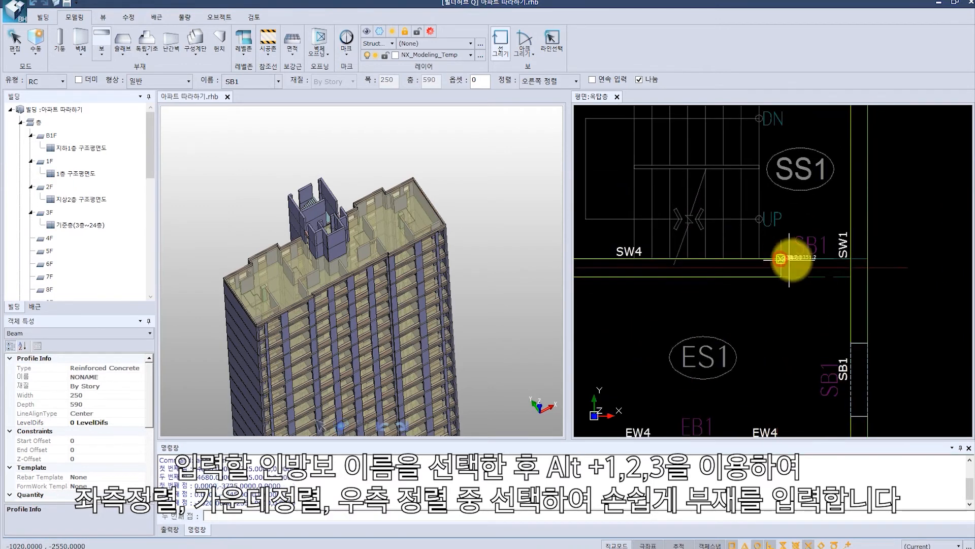
key("alt+1")
scroll(838, 257, "up", 3)
left_click(867, 262)
scroll(855, 257, "down", 4)
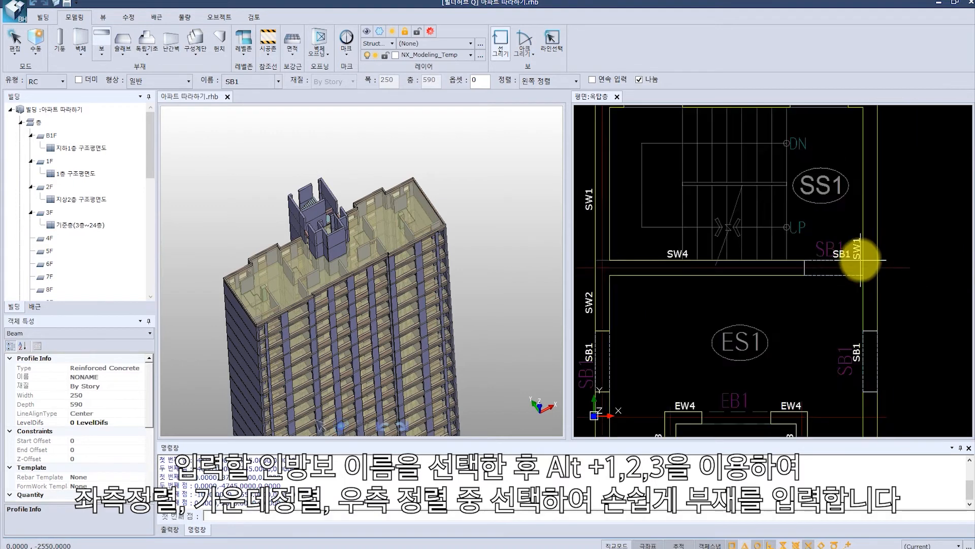
- Add a left-aligned EB1 lintel beam across the gap between the two EW4 walls and check the lintels in 3D
scroll(834, 254, "up", 5)
left_click(278, 82)
mouse_move(278, 180)
left_mouse_down()
mouse_move(273, 92)
mouse_move(272, 174)
left_mouse_up()
left_click(261, 174)
left_click(747, 255)
left_click(866, 254)
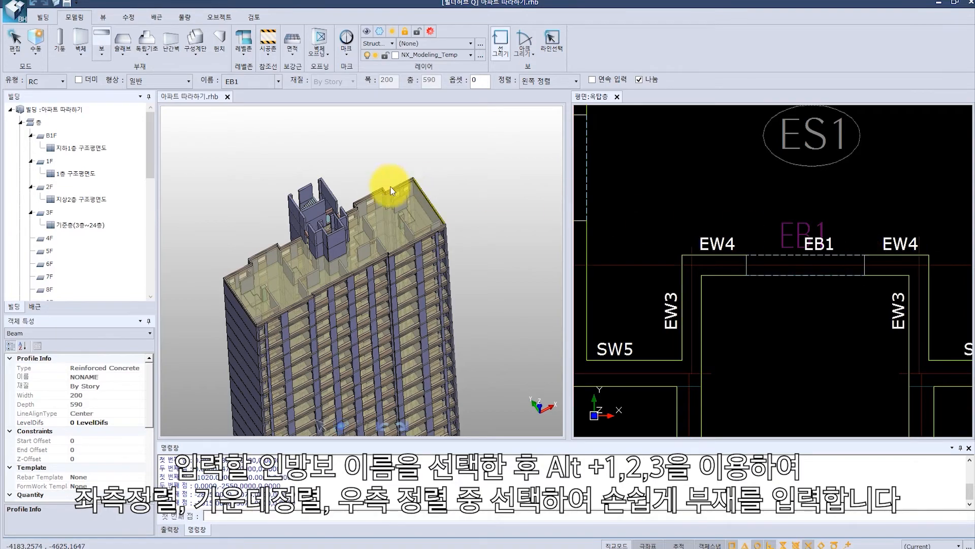
left_click_drag(446, 188, 474, 244)
scroll(422, 212, "up", 6)
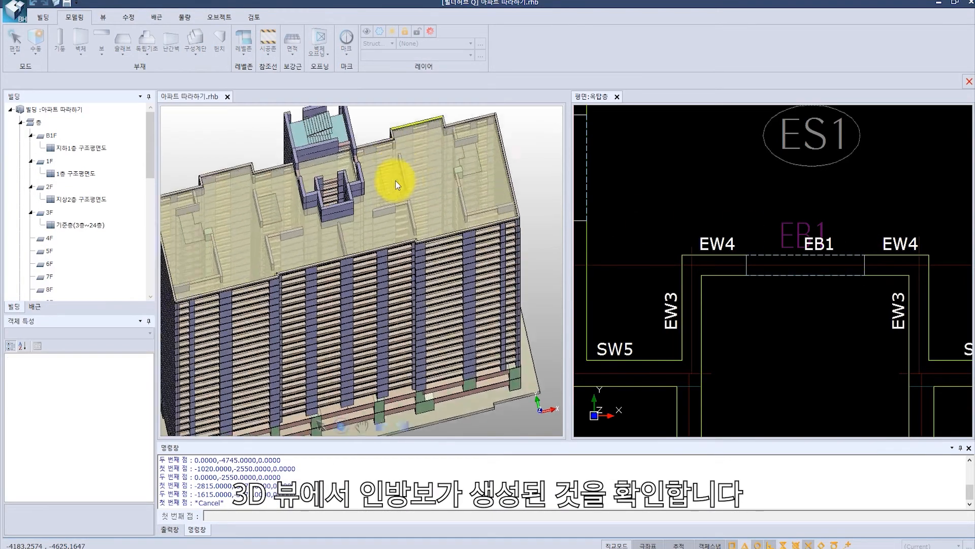
scroll(422, 259, "up", 4)
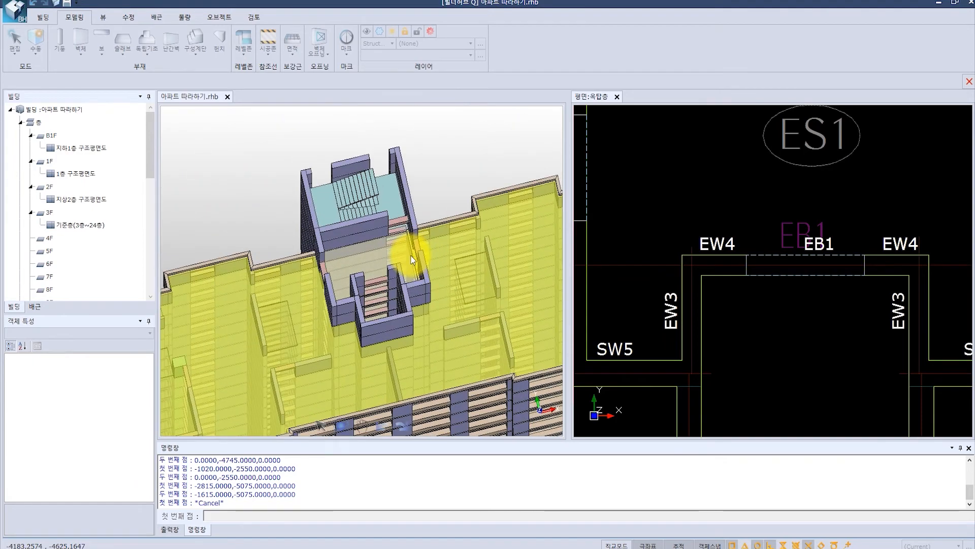
left_click(435, 216)
left_click_drag(435, 216, 471, 202)
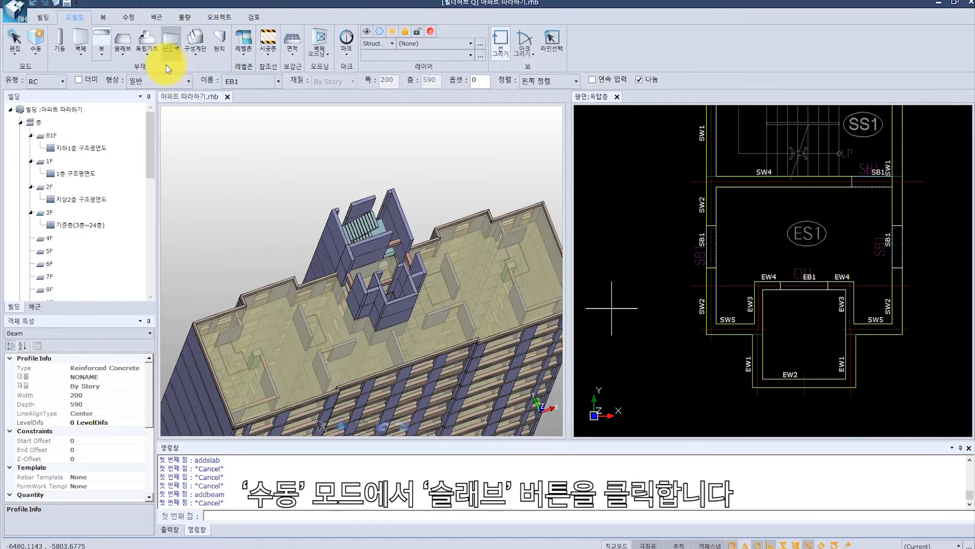
- Start a line-drawn 1AS1 slab and trace its north edge along wall SW4, from the west outer wall face to the east one
left_click(124, 58)
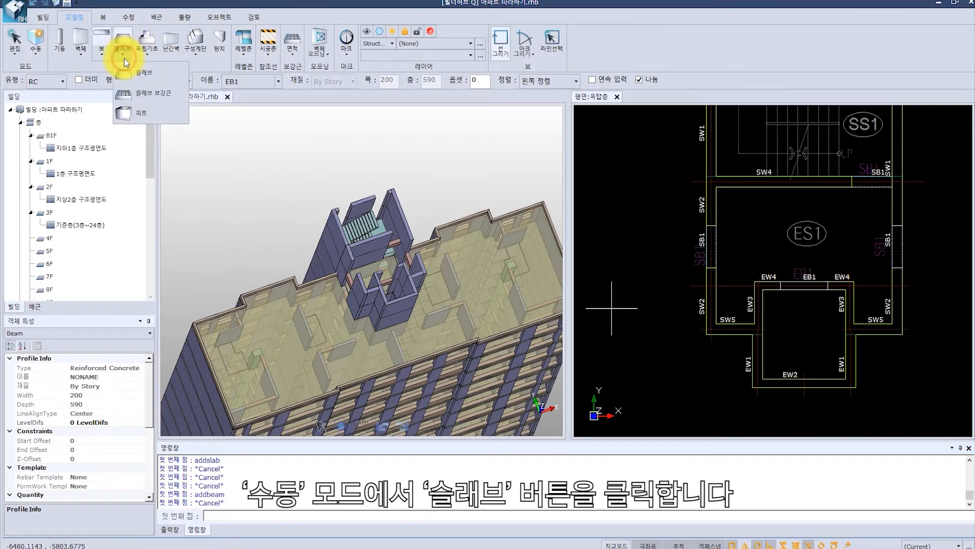
left_click(156, 81)
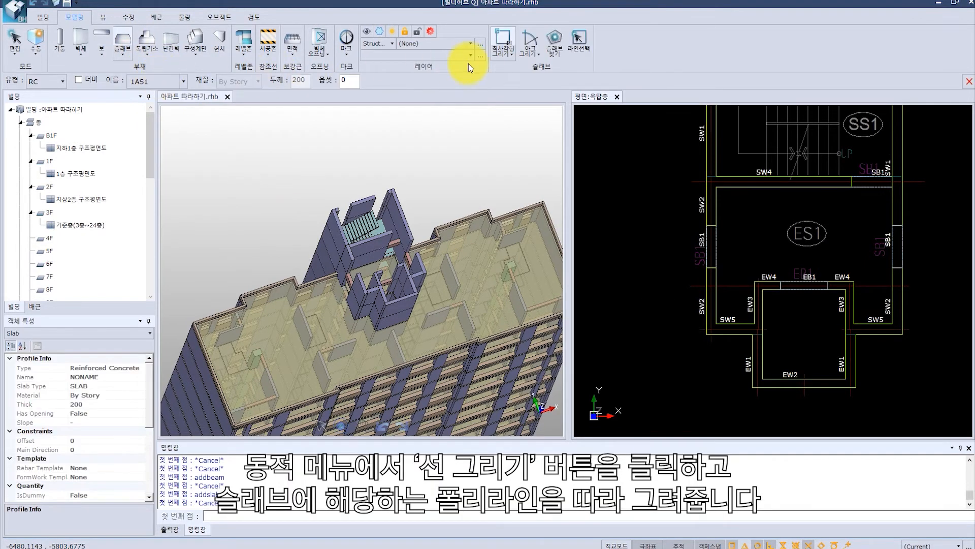
left_click(513, 56)
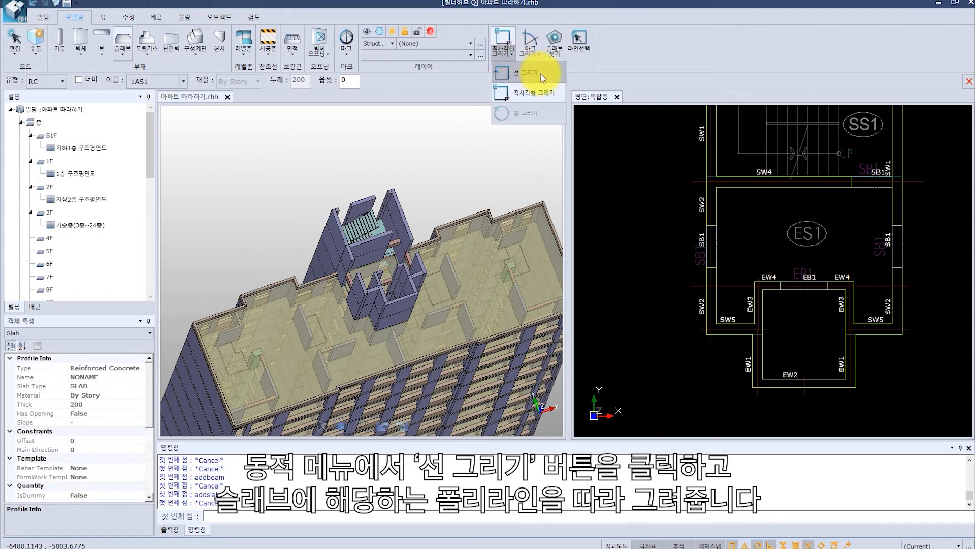
left_click(541, 80)
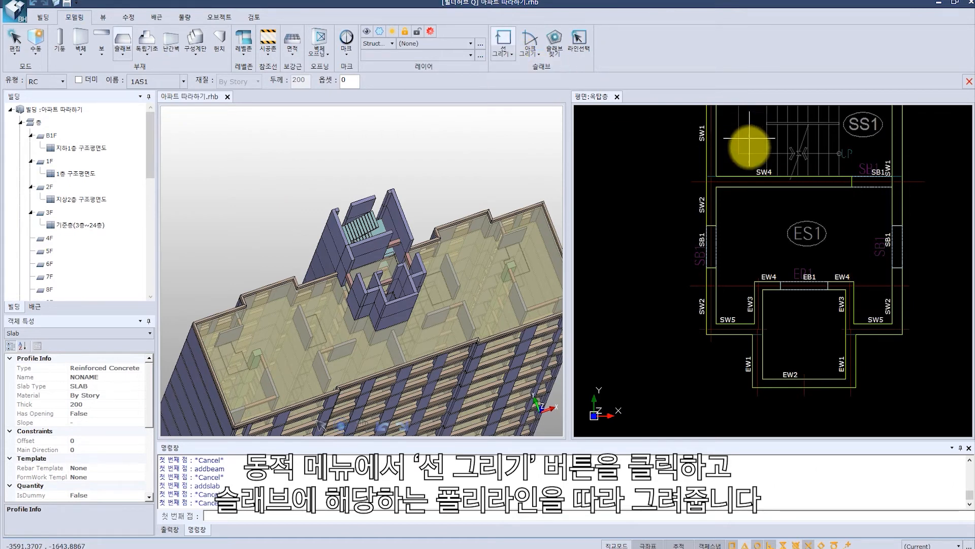
middle_click_drag(726, 164, 712, 224)
scroll(691, 228, "up", 3)
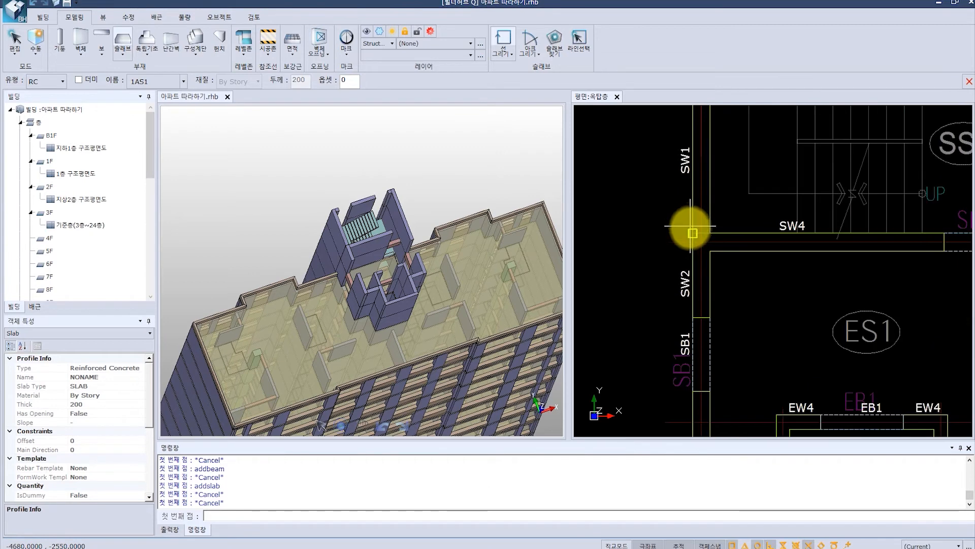
left_click(692, 238)
middle_click_drag(795, 232, 616, 162)
scroll(853, 163, "up", 4)
left_click(854, 164)
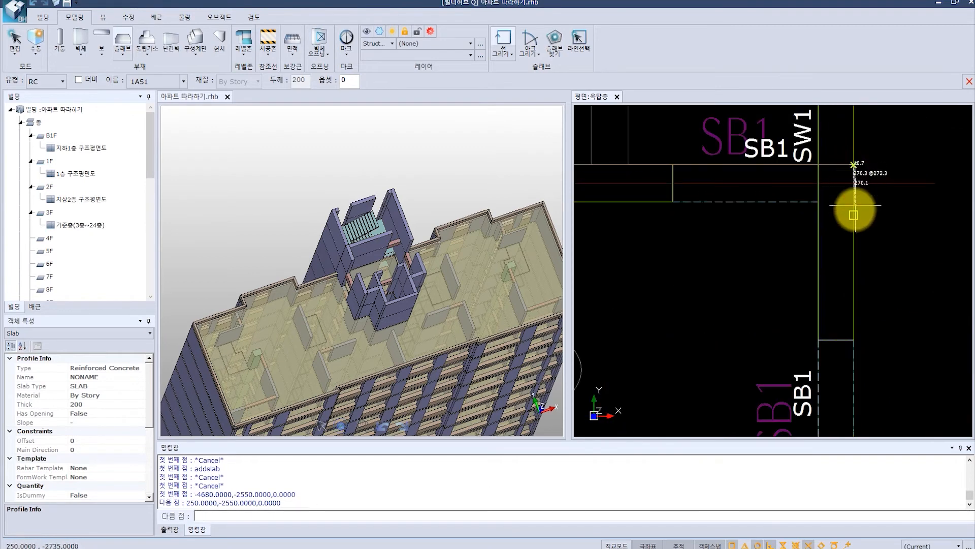
- Continue the slab outline down the east wall to the outer SW5 corner and around the elevator shaft enclosed by EW3 and EW4
scroll(854, 216, "down", 8)
scroll(854, 344, "up", 5)
left_click(852, 313)
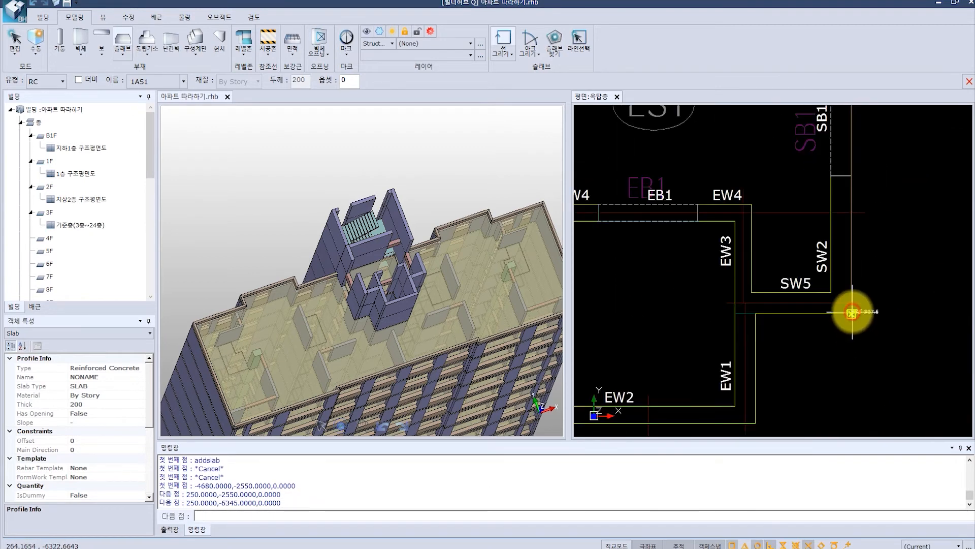
left_click(734, 312)
left_click(734, 221)
middle_click_drag(561, 222, 677, 228)
left_click(674, 229)
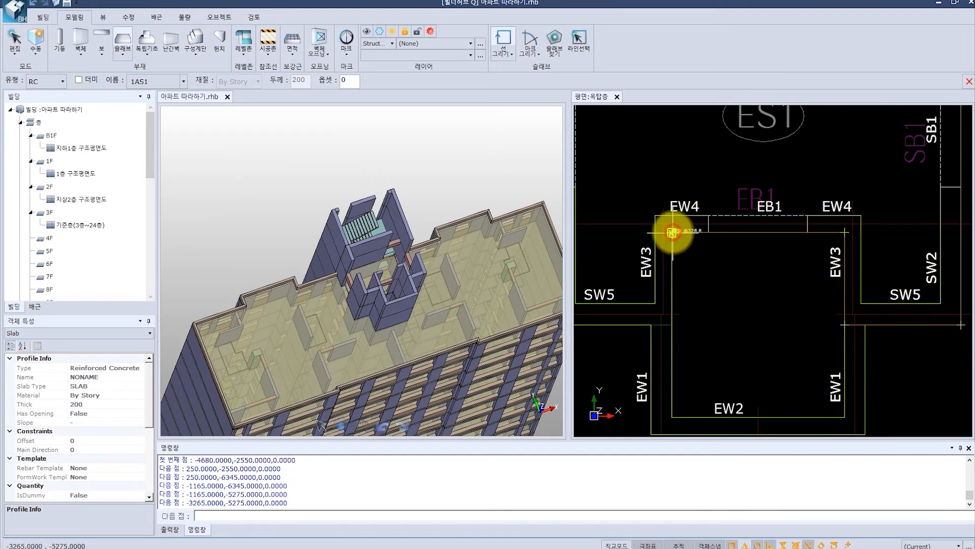
left_click(676, 321)
- Close the slab outline through the west outer SW5 corner back to its starting corner and check the slab in 3D
scroll(673, 323, "down", 4)
scroll(660, 313, "up", 4)
left_click(688, 320)
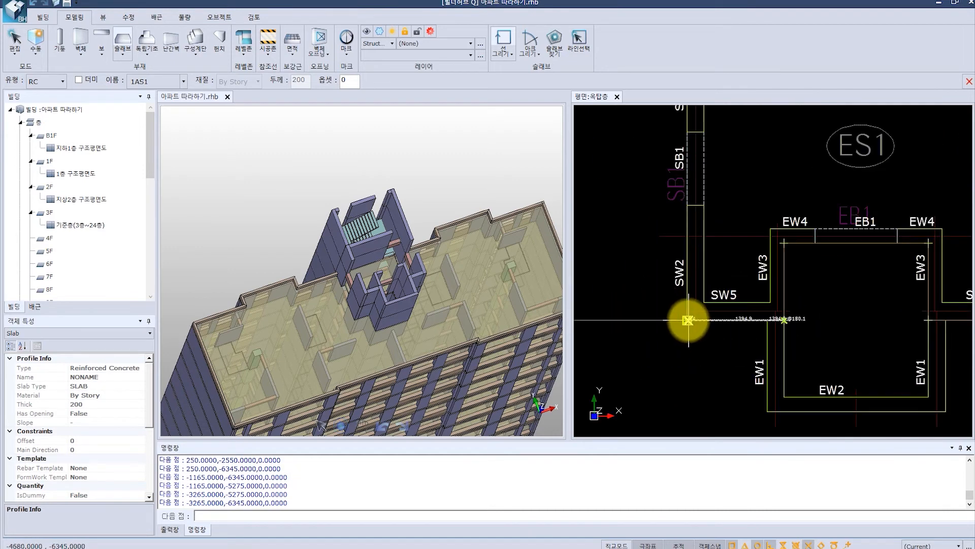
scroll(693, 246, "down", 4)
scroll(686, 342, "up", 6)
left_click(704, 270)
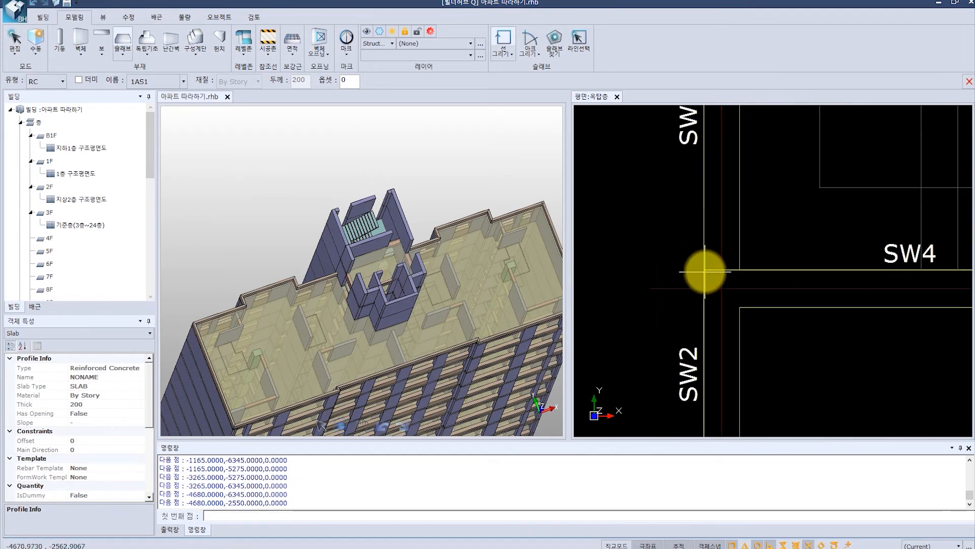
scroll(711, 270, "down", 5)
middle_click_drag(719, 271, 653, 248)
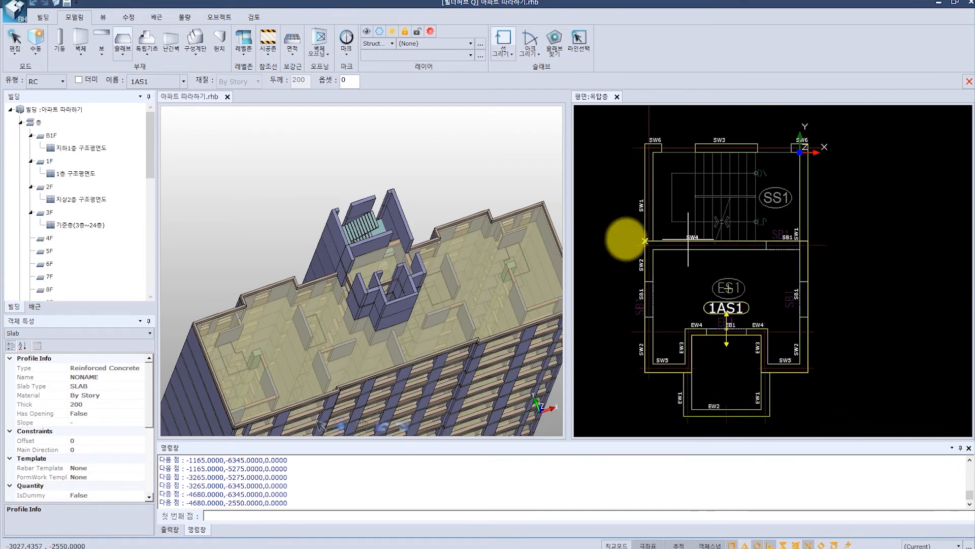
middle_click_drag(444, 224, 465, 150)
middle_click_drag(258, 346, 342, 213)
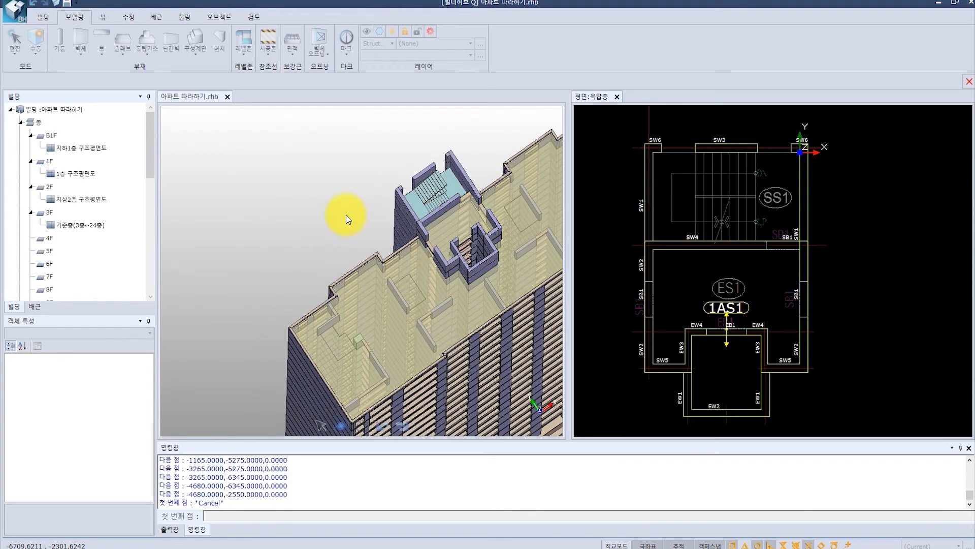
middle_click_drag(483, 399, 470, 197)
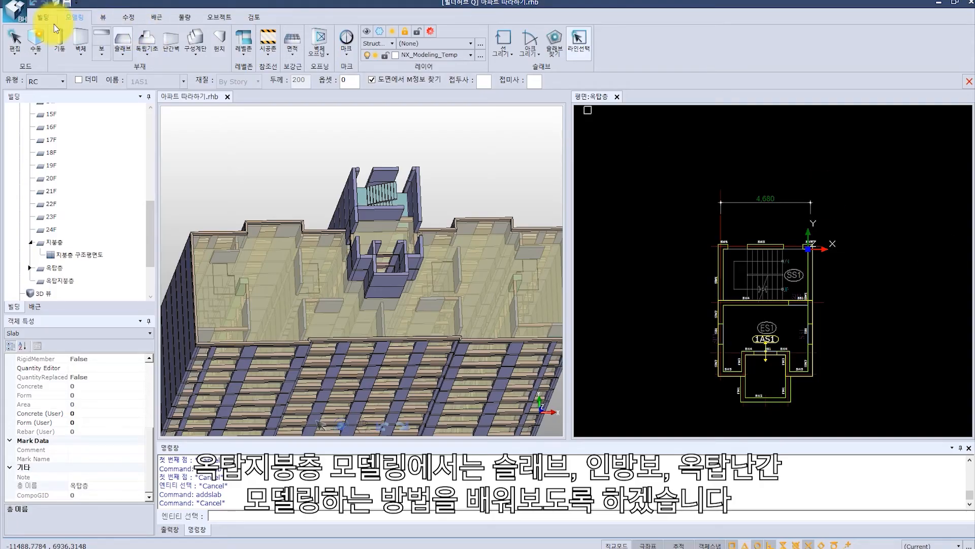
- Open the reference drawing manager and load the 아파트 구조평면도 drawing
left_click(49, 19)
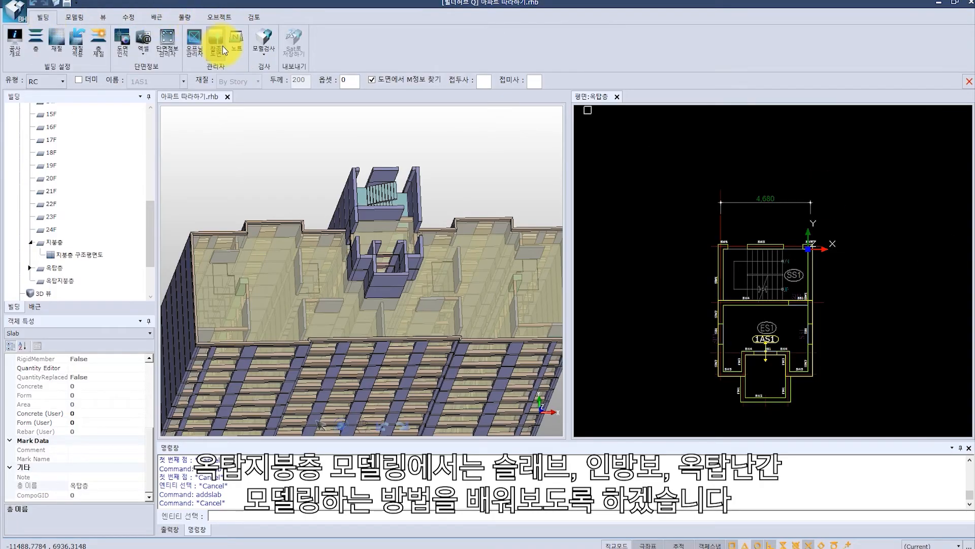
left_click(221, 46)
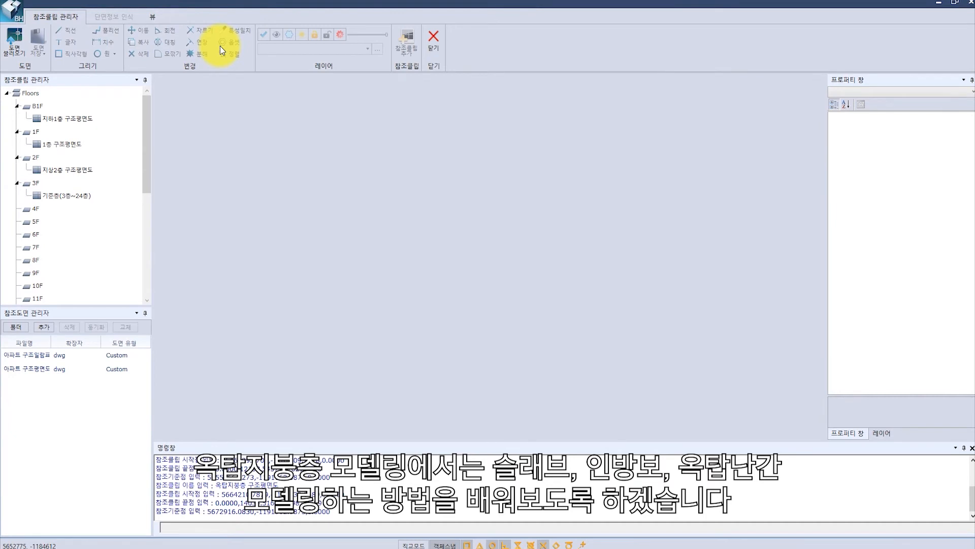
left_click(28, 370)
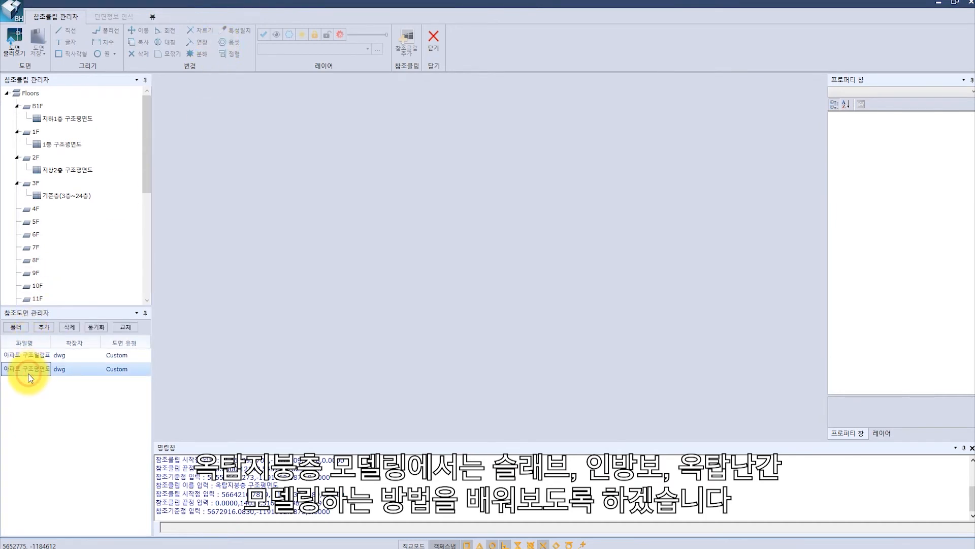
double_click(28, 369)
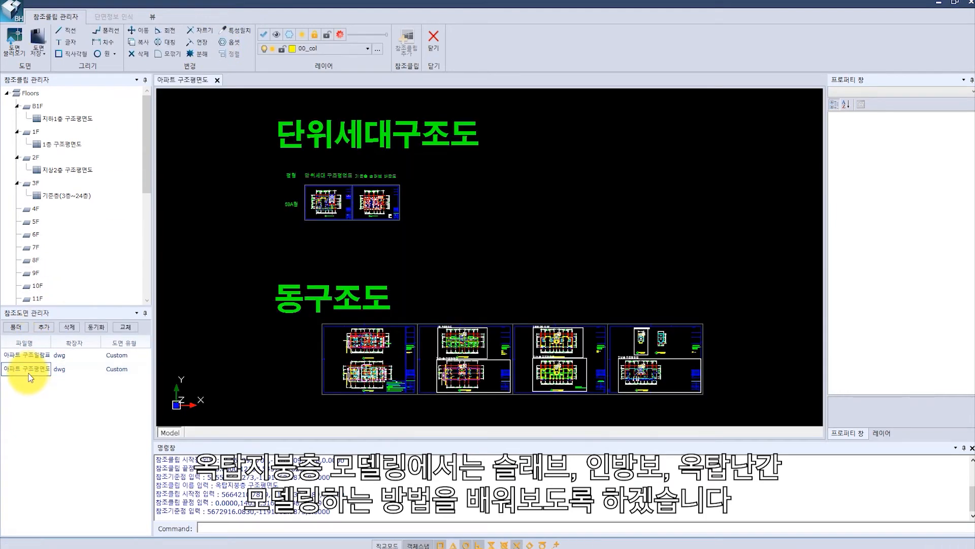
middle_click_drag(571, 279, 527, 183)
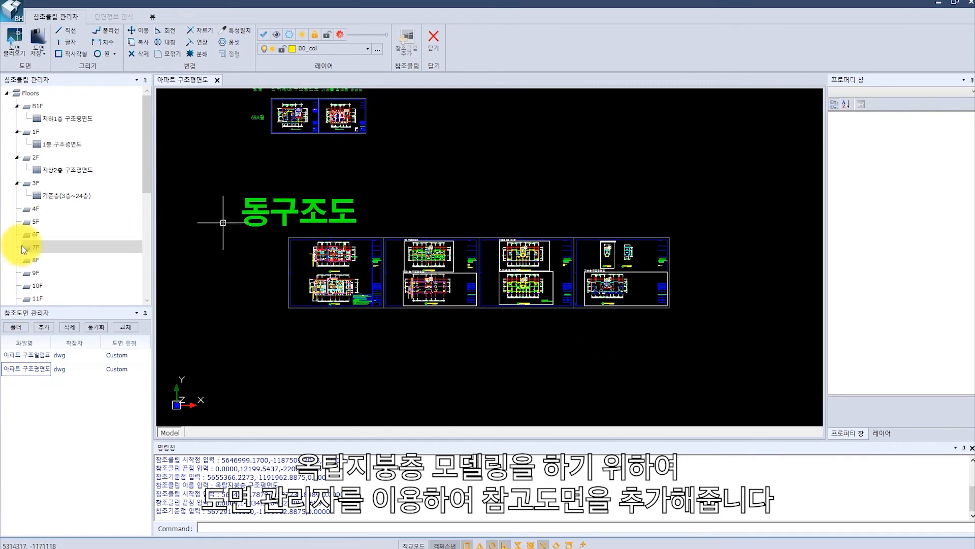
- Start adding a reference clip to the 옥탑지붕층 floor and name it 옥탑지붕층 구조평면도
left_click_drag(147, 163, 135, 279)
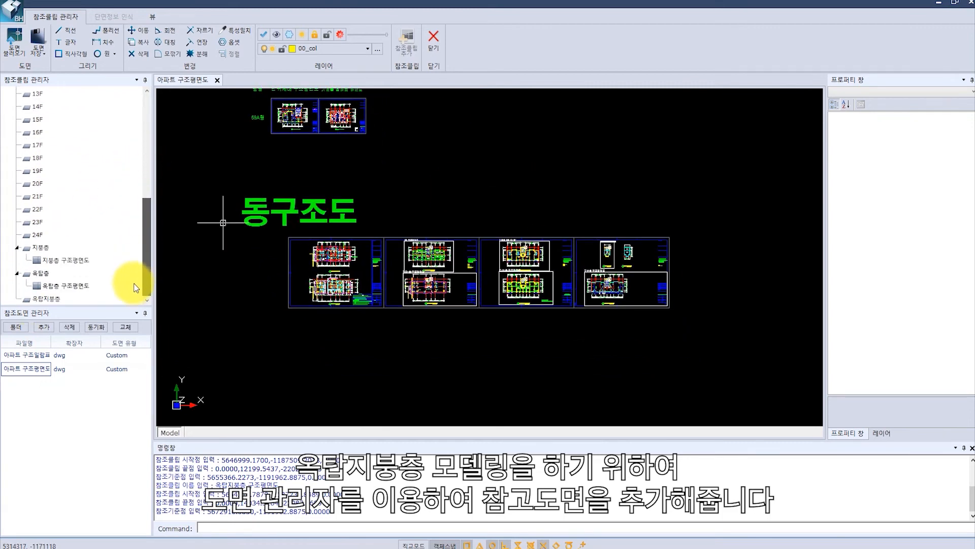
right_click(104, 300)
left_click(162, 307)
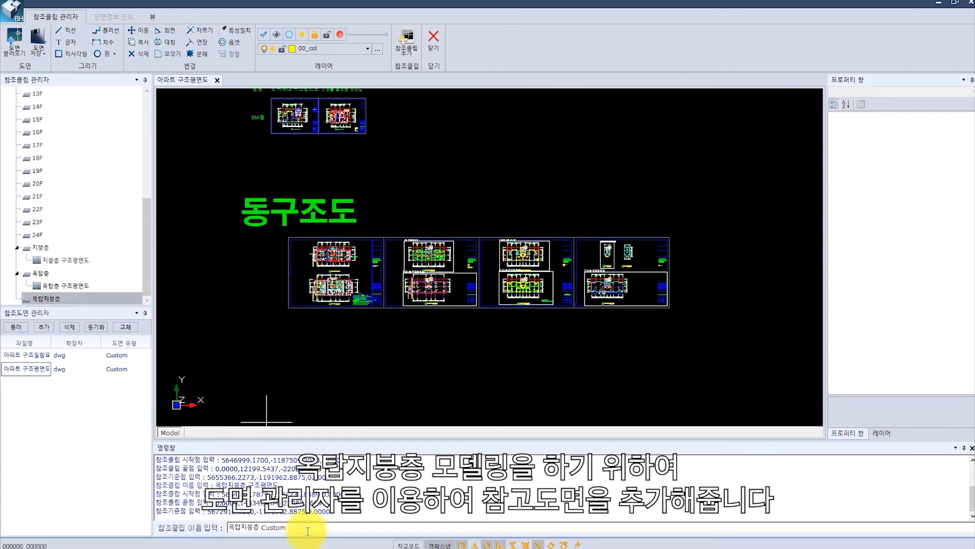
key("BackSpace")
key("BackSpace")
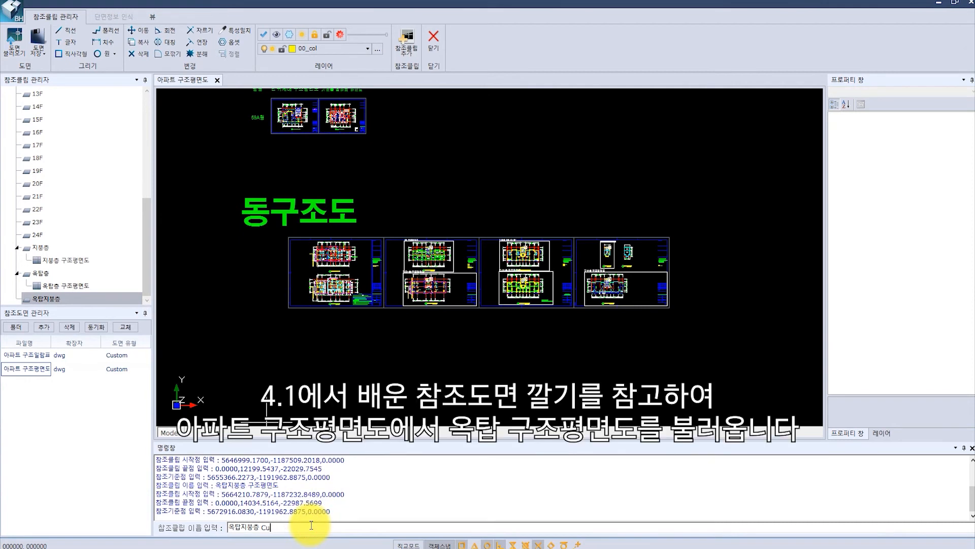
type("구조평면도")
key("Return")
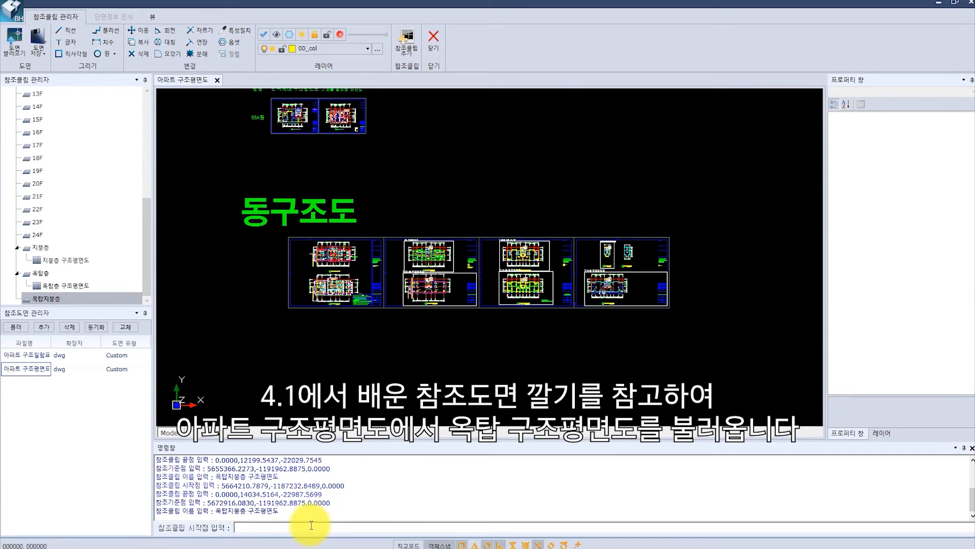
- Frame the 옥탑지붕 구조도 drawing, including its title, with a rectangular reference clip window
scroll(636, 214, "up", 5)
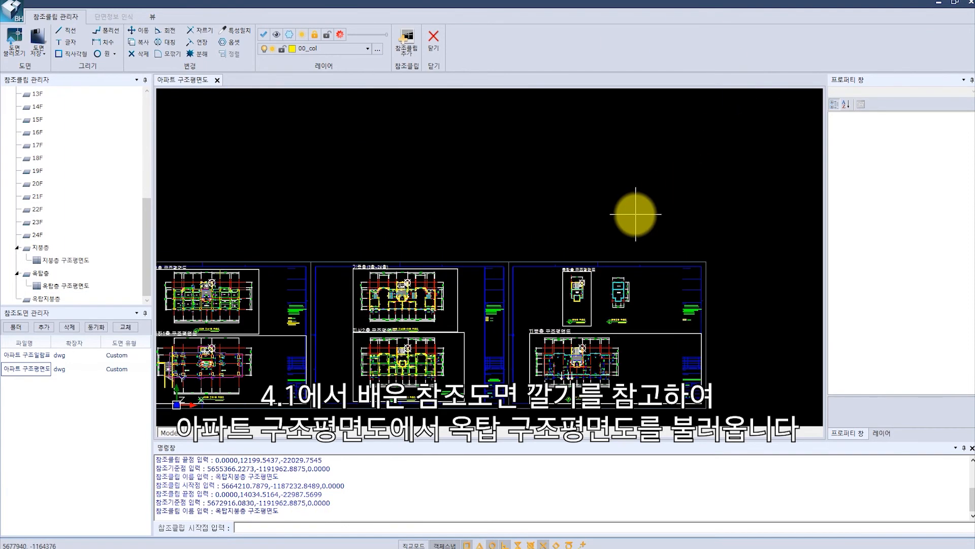
scroll(636, 303, "up", 2)
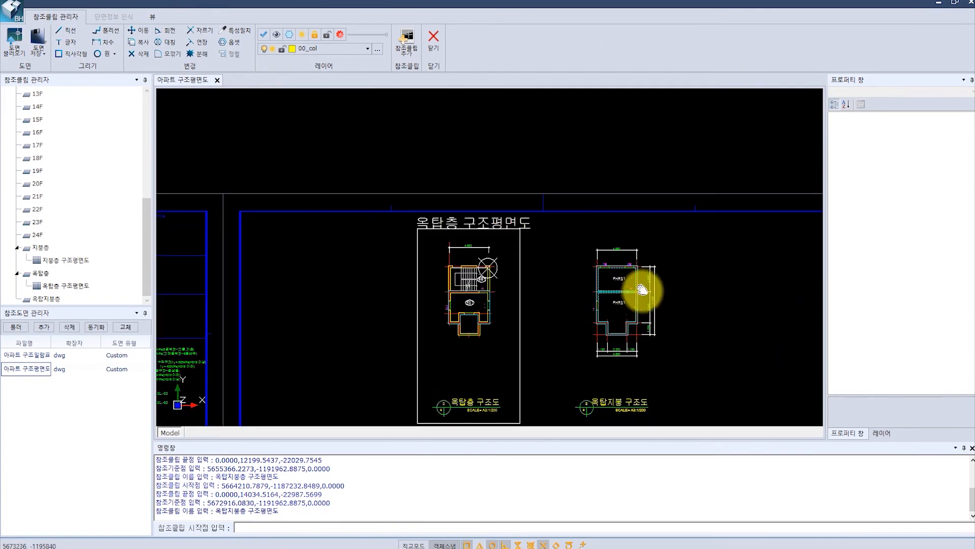
middle_click_drag(631, 298, 583, 211)
left_click(569, 171)
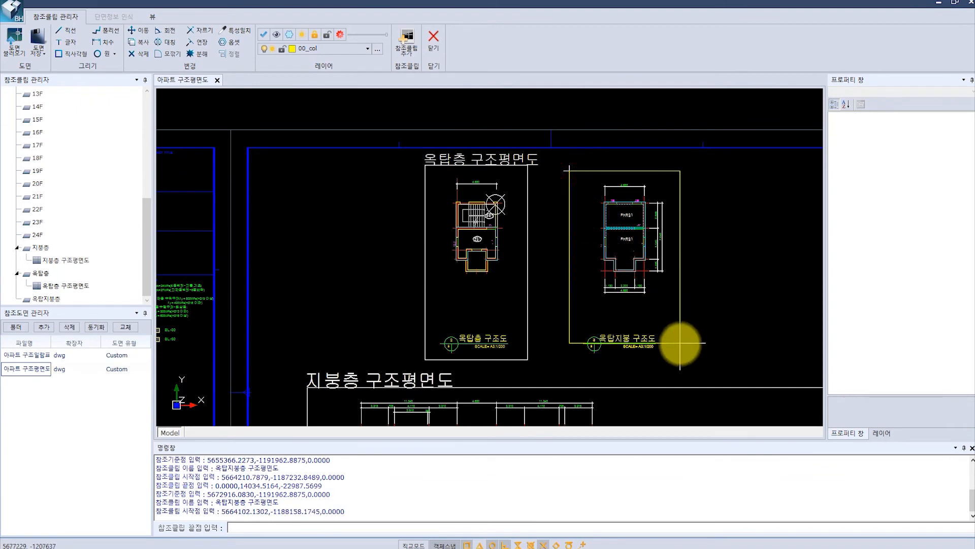
left_click(690, 364)
- Set the clip's base point at the inner northeast wall corner, the same point used on the floor below
scroll(636, 187, "up", 3)
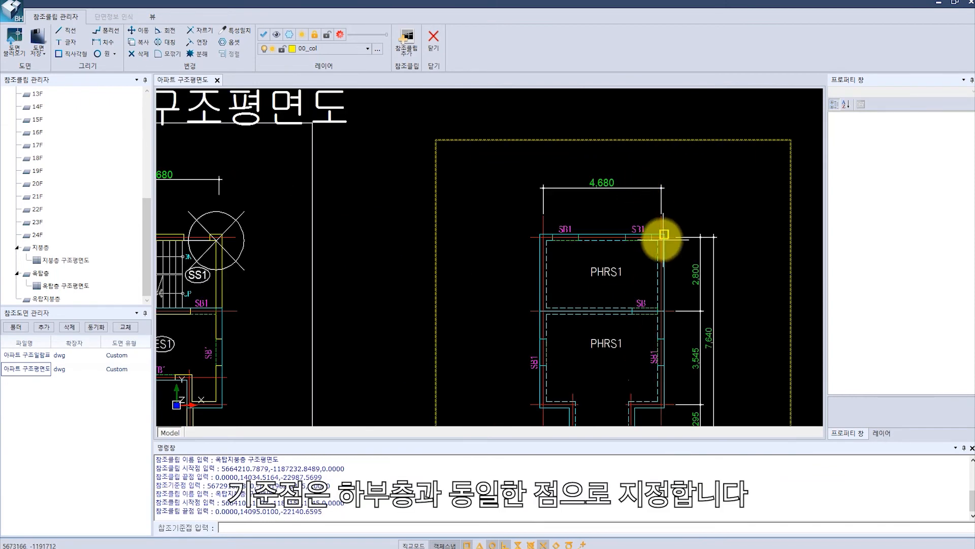
left_click(658, 240)
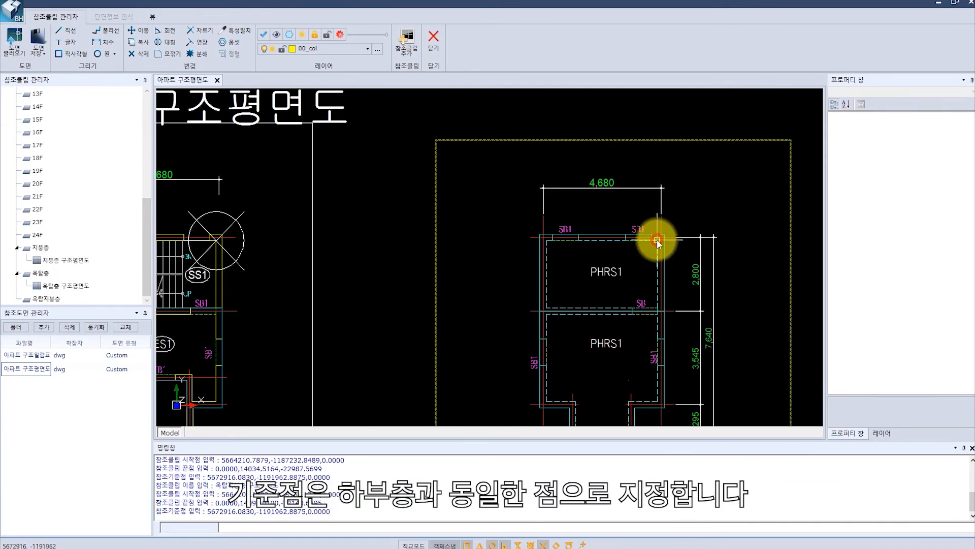
scroll(693, 220, "down", 3)
scroll(696, 220, "down", 2)
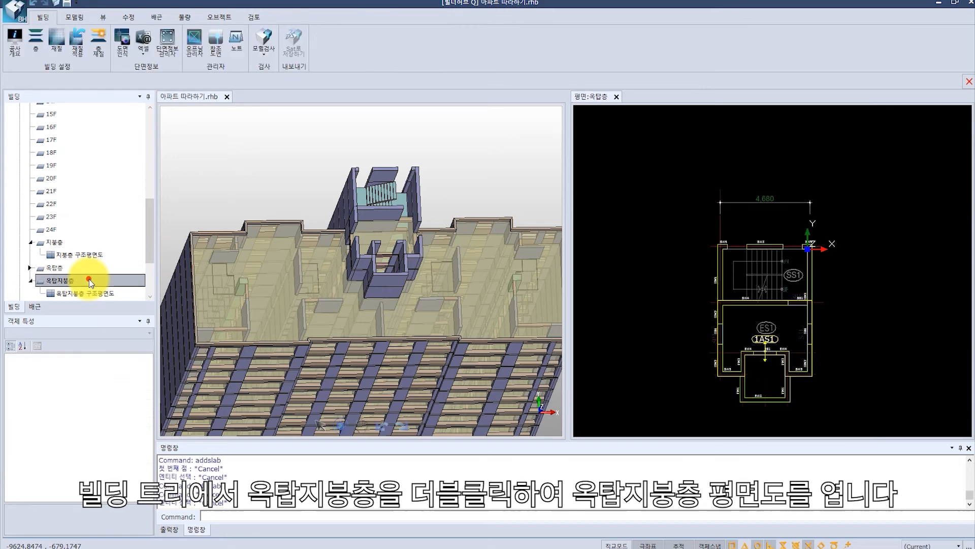
- Open the 옥탑지붕층 plan and create its PHRS1 slabs from the two outline polylines, then check them in 3D
double_click(89, 279)
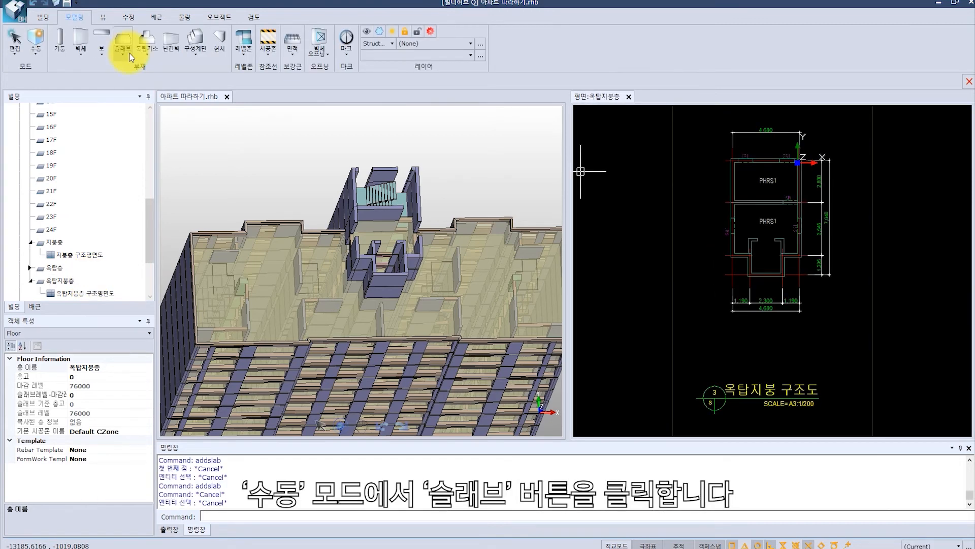
left_click(129, 48)
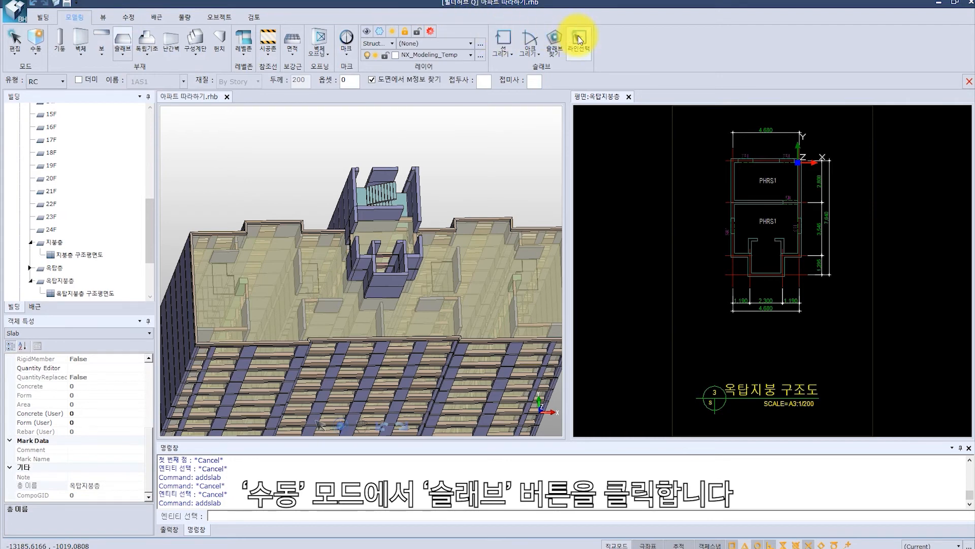
left_click(578, 39)
scroll(754, 172, "up", 3)
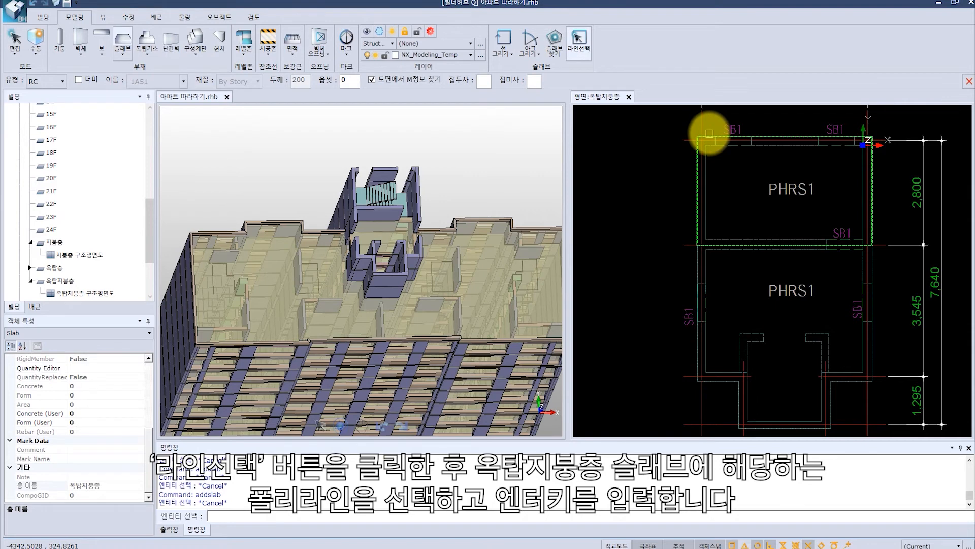
left_click(696, 262)
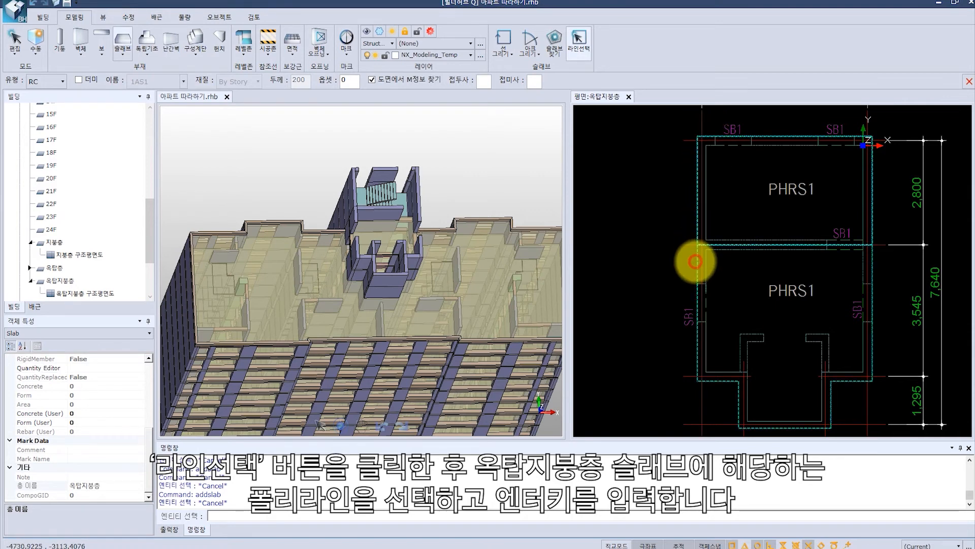
key("Return")
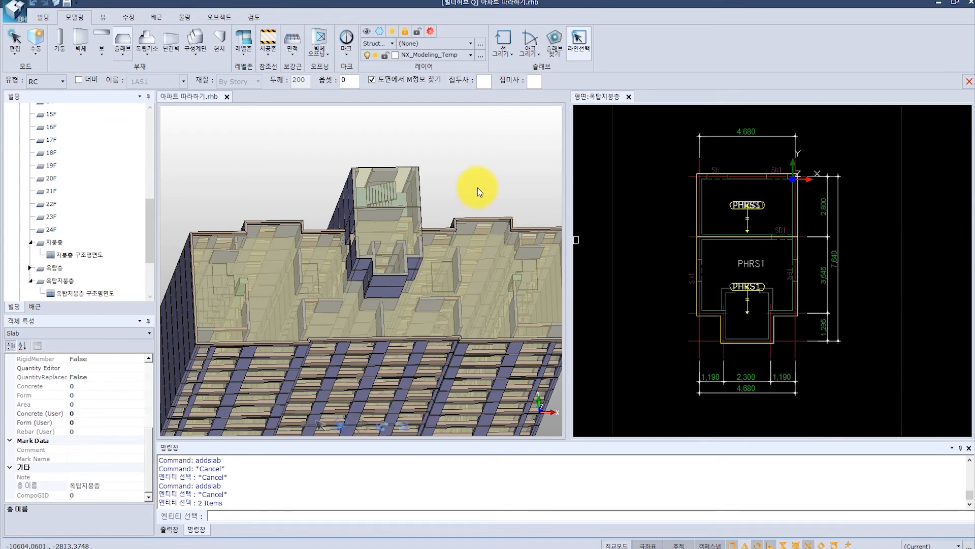
key("Escape")
middle_click_drag(320, 404, 252, 266)
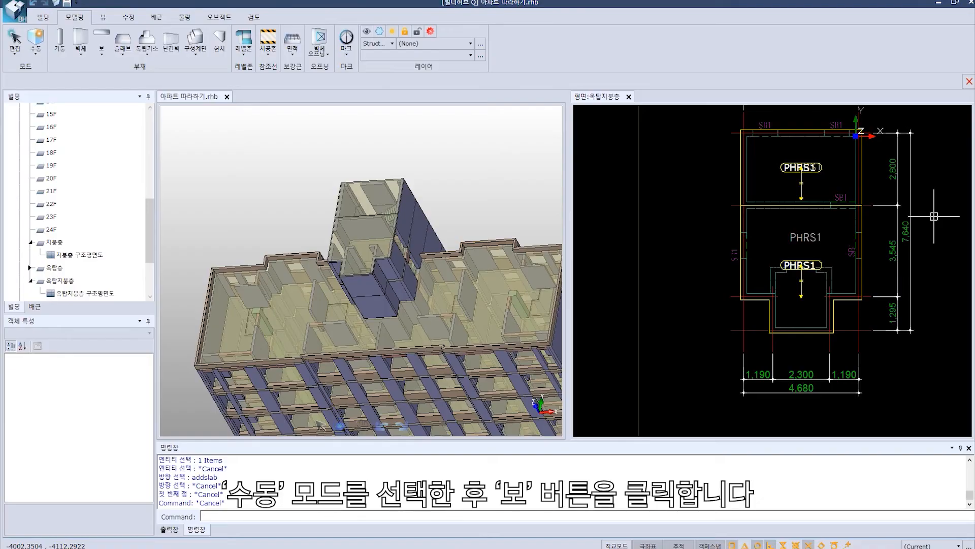
- Draw an SB1 lintel beam by line, right-aligned (오른쪽 정렬), over the opening in the west wall
left_click(104, 53)
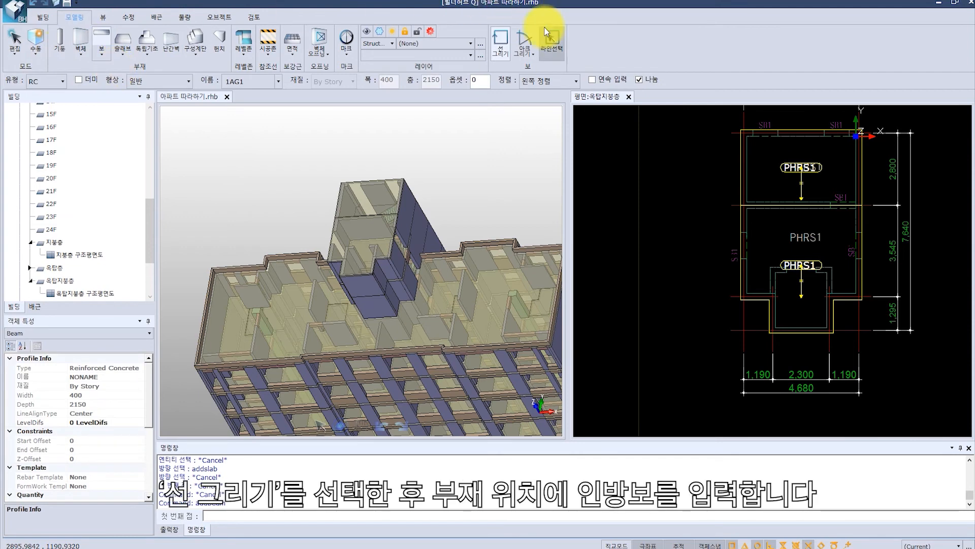
scroll(747, 272, "up", 5)
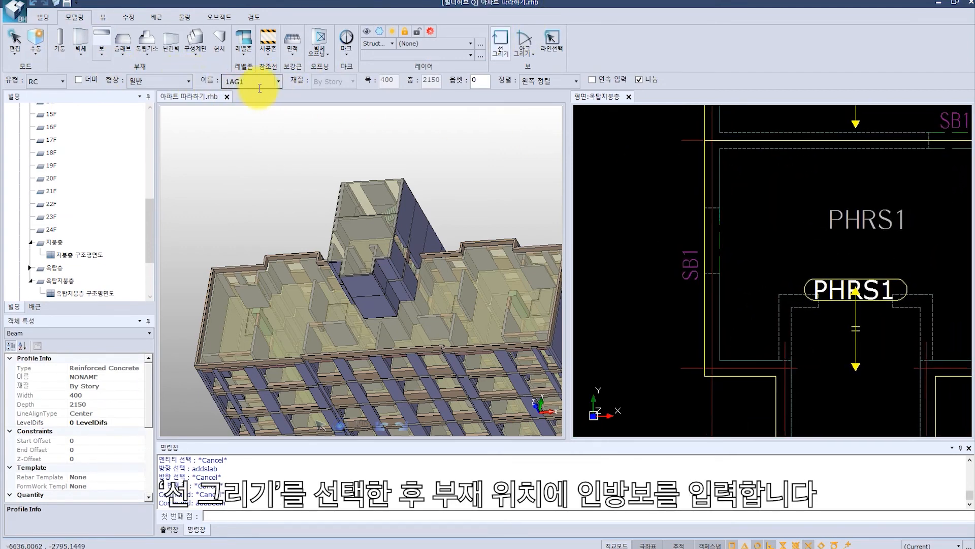
left_click(278, 82)
left_click_drag(279, 109, 278, 182)
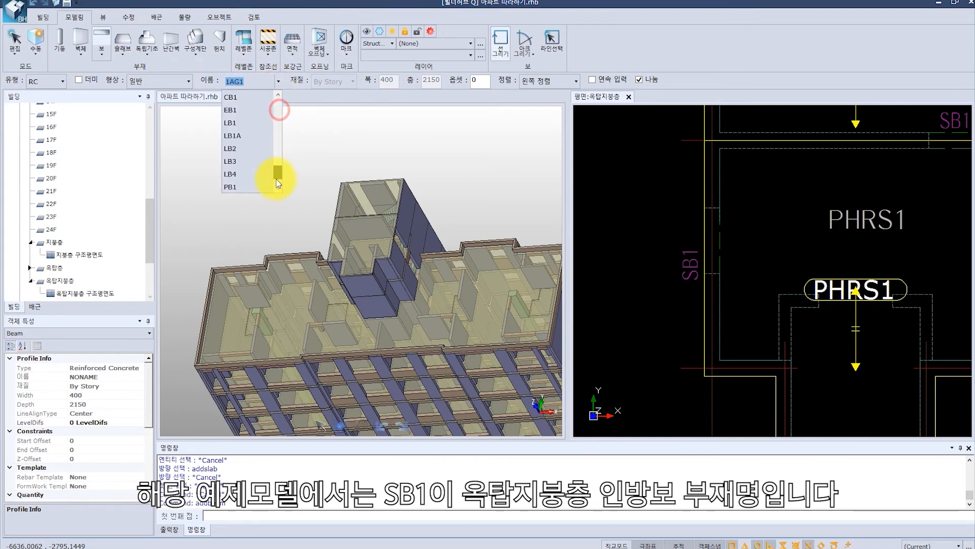
left_click(252, 174)
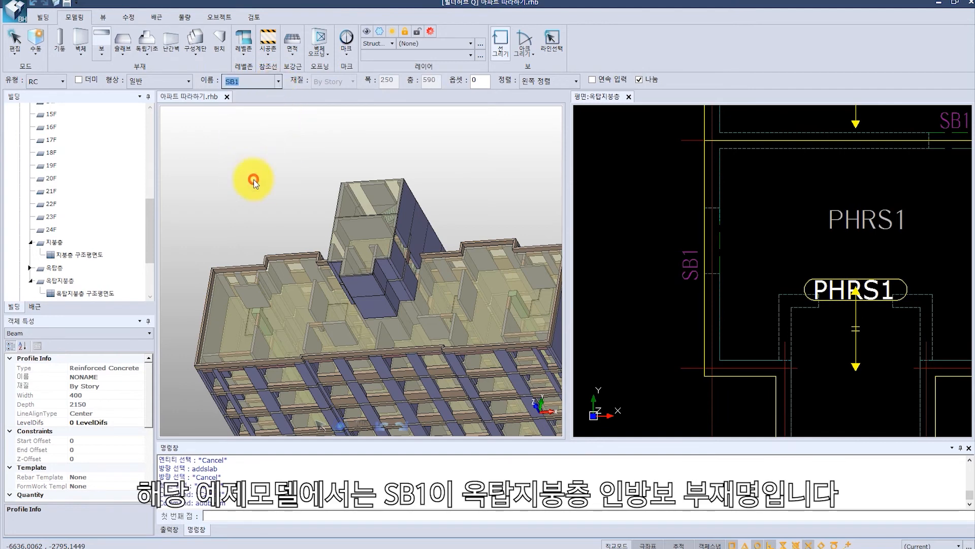
left_click(705, 208)
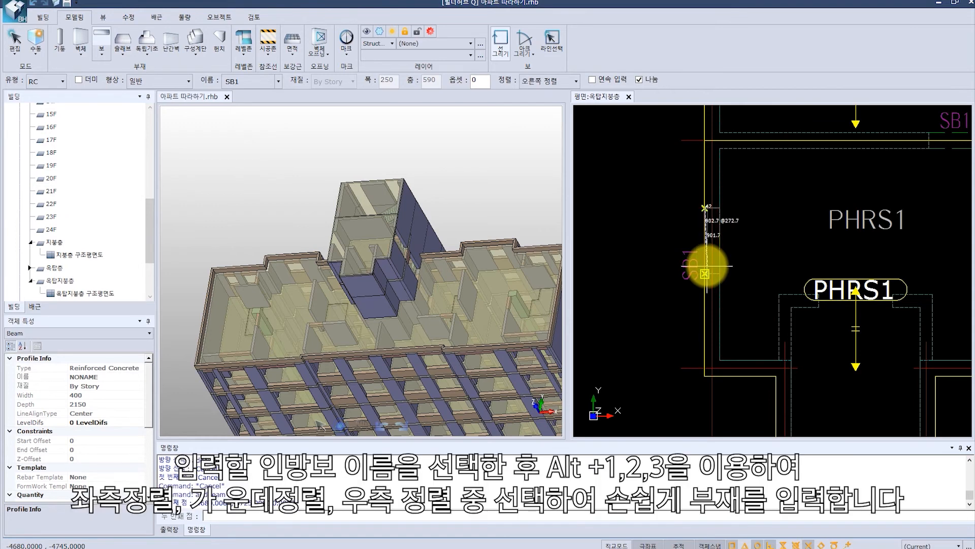
scroll(706, 266, "up", 5)
left_click(706, 284)
scroll(713, 269, "down", 5)
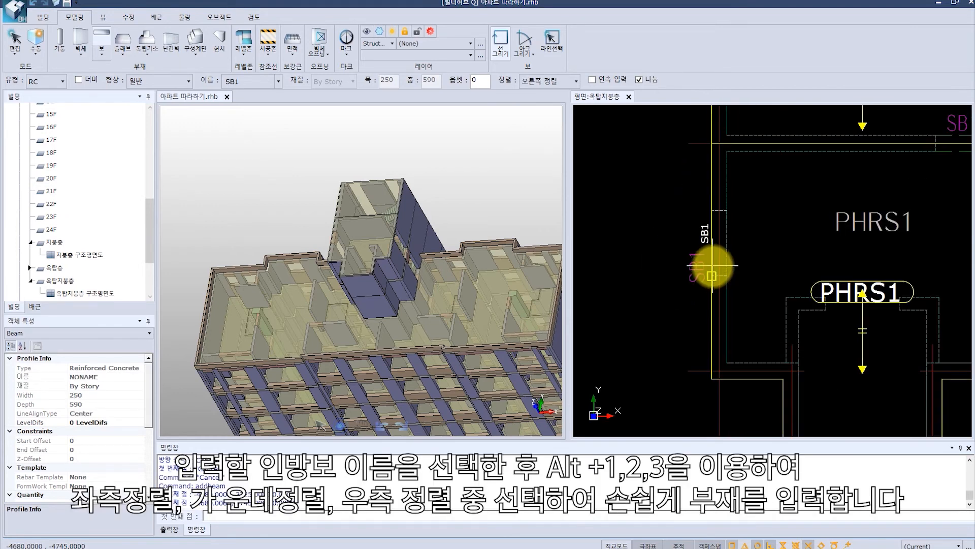
- Draw an SB1 lintel beam, right-aligned, over the opening in the east wall
middle_click_drag(914, 229, 734, 231)
middle_click_drag(827, 191, 836, 260)
scroll(834, 264, "up", 3)
left_click(819, 294)
left_click(816, 407)
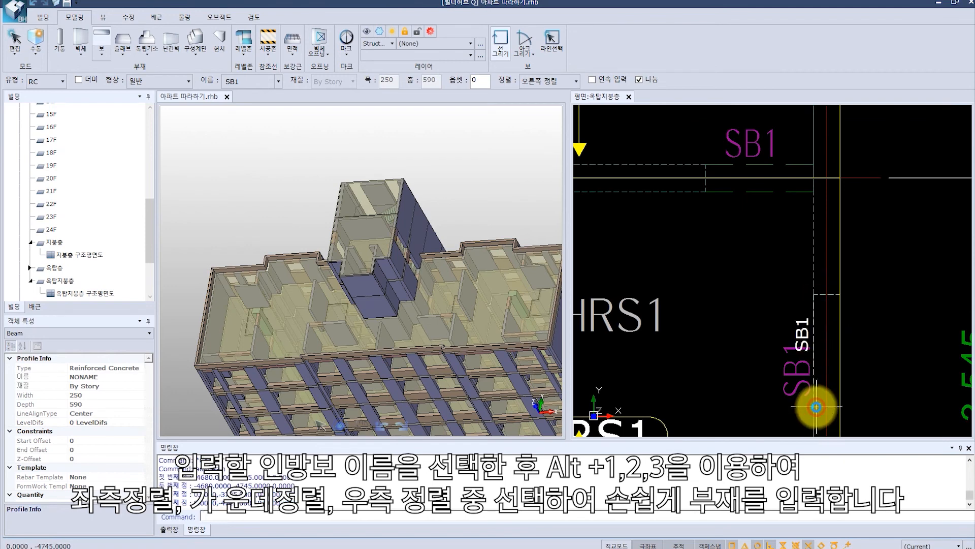
- Draw an SB1 lintel beam, left-aligned (왼쪽 정렬), at the east end of the middle wall between the two slabs
left_click(707, 165)
key("alt+1")
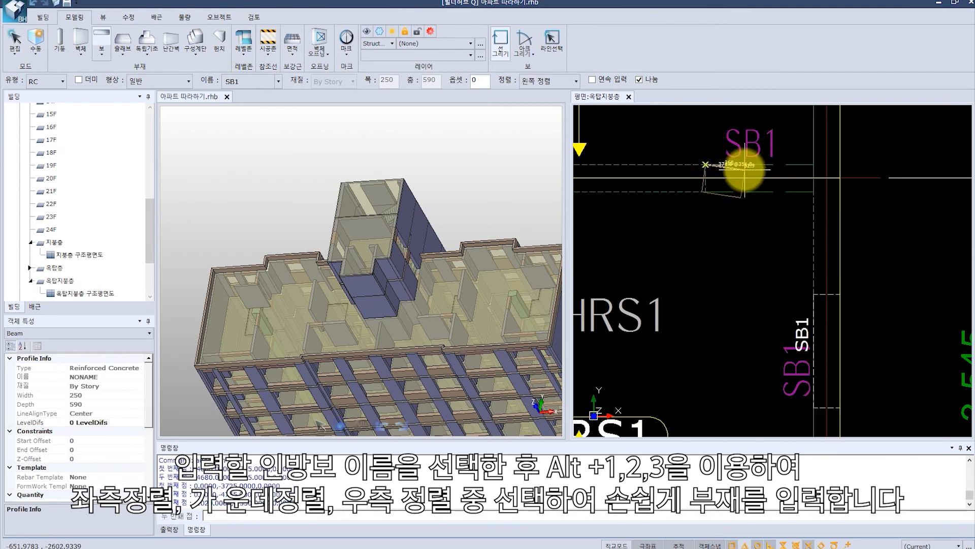
left_click(814, 165)
scroll(778, 186, "down", 1)
scroll(778, 185, "down", 4)
- Draw the SB1 lintel beams at the marked openings in the north wall and check them in 3D
scroll(816, 185, "up", 5)
left_click(653, 192)
left_click(700, 193)
scroll(941, 193, "down", 3)
middle_click_drag(905, 253, 818, 190)
middle_click_drag(787, 285, 828, 293)
middle_click_drag(486, 212, 461, 288)
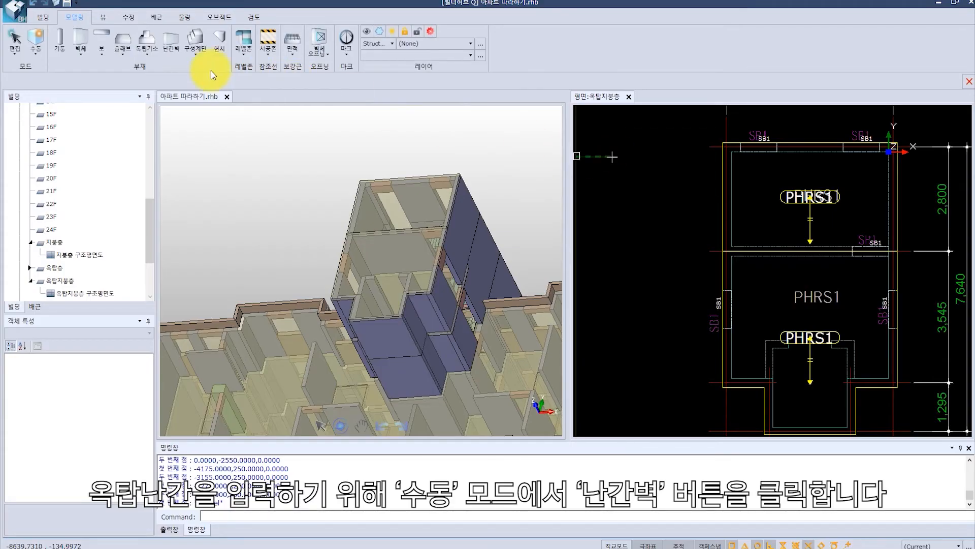
- Set up line drawing of parapet walls with member 난간(300) and continuous input (연속 입력) enabled
left_click(176, 47)
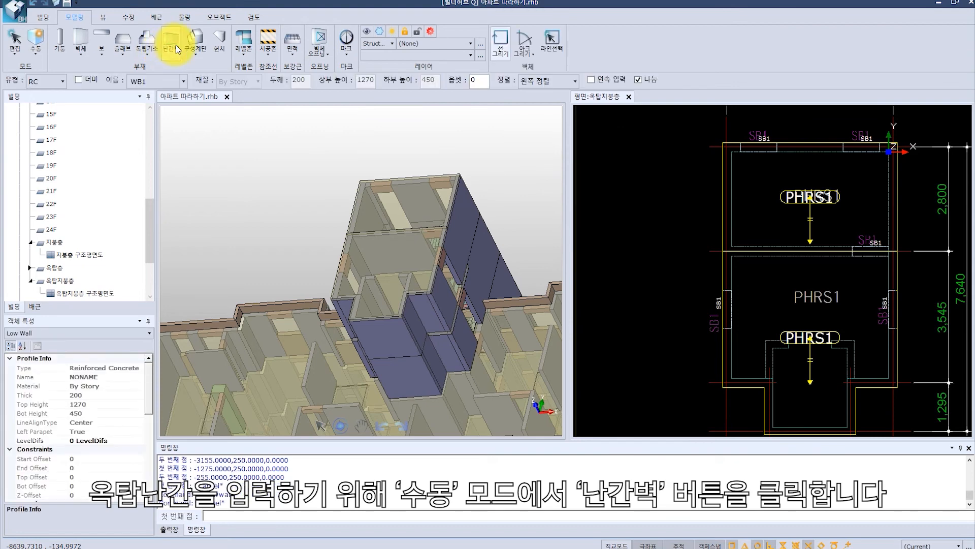
left_click(503, 38)
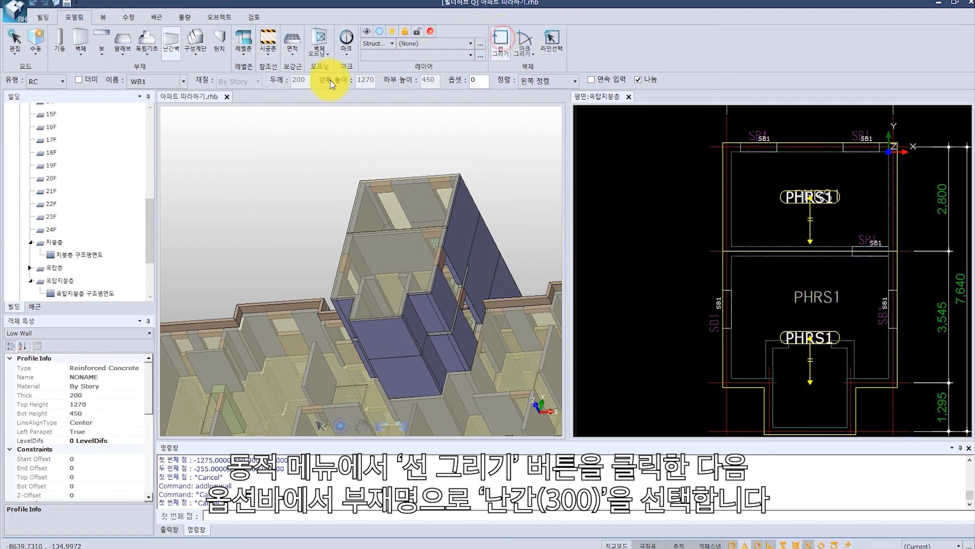
left_click(183, 81)
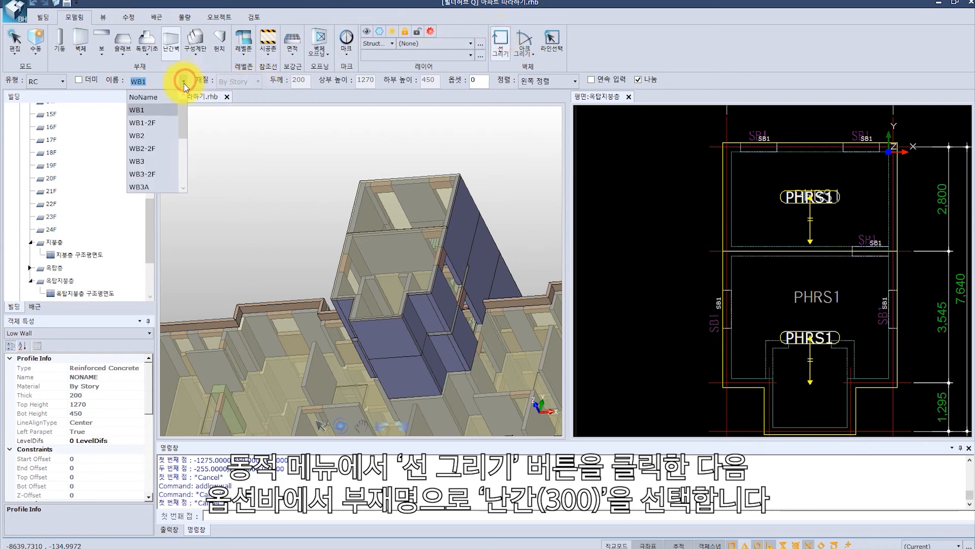
left_click_drag(184, 112, 183, 151)
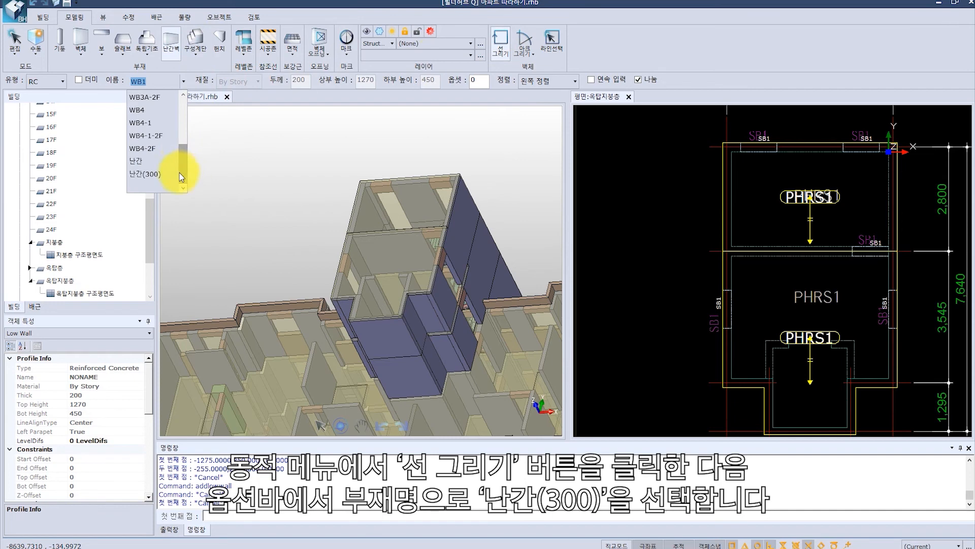
left_click(152, 174)
scroll(724, 143, "up", 5)
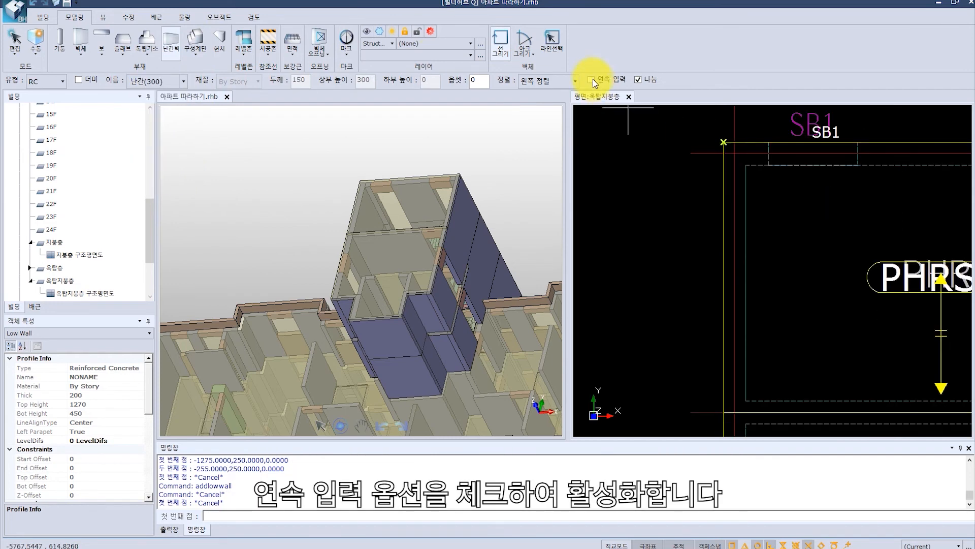
- Draw the parapet from the northwest corner along the north edge and down the east edge to the southeast corner
left_click(724, 143)
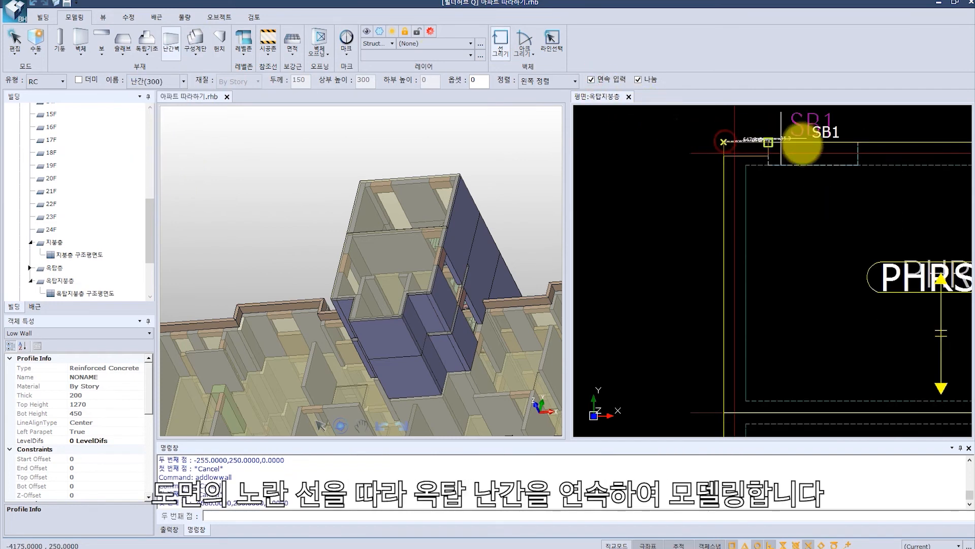
middle_click_drag(826, 147, 666, 161)
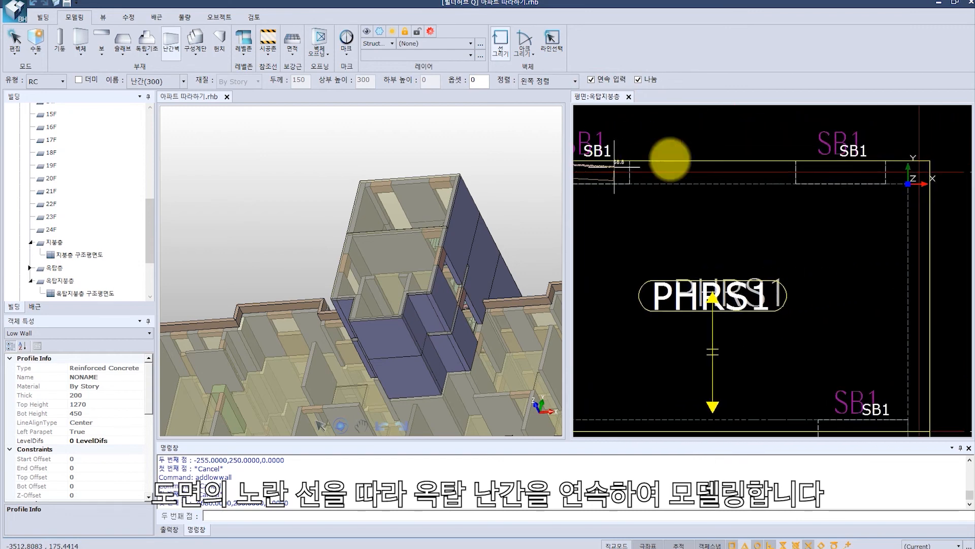
scroll(931, 161, "up", 3)
left_click(931, 161)
scroll(915, 153, "down", 5)
middle_click_drag(901, 390, 884, 134)
scroll(908, 373, "up", 2)
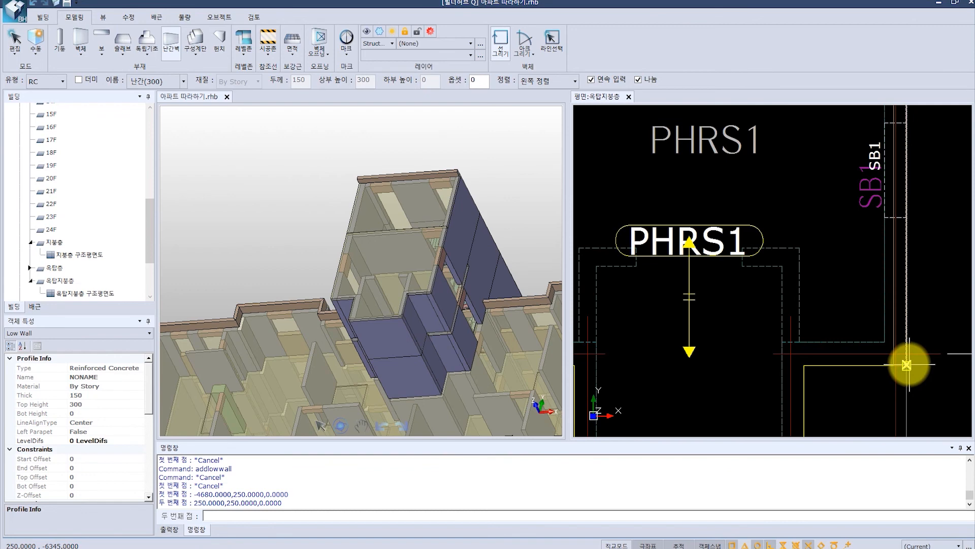
scroll(908, 365, "up", 3)
left_click(904, 366)
- Continue the parapet west to the south projection, down its east side and along its south edge
left_click(688, 366)
scroll(722, 376, "down", 2)
scroll(749, 376, "up", 5)
left_click(750, 375)
scroll(742, 372, "down", 1)
middle_click_drag(696, 359, 863, 329)
scroll(862, 329, "down", 5)
scroll(693, 335, "up", 5)
left_click(695, 329)
- Continue the parapet up the projection's west side and across to the roof's southwest corner
middle_click_drag(712, 223, 712, 429)
scroll(699, 300, "up", 4)
left_click(694, 300)
middle_click_drag(664, 267, 701, 344)
scroll(715, 364, "up", 3)
left_click(715, 365)
- Close the parapet up the west edge at its northwest starting corner and inspect it in 3D
scroll(719, 305, "down", 5)
middle_click_drag(712, 152, 717, 239)
scroll(691, 310, "up", 3)
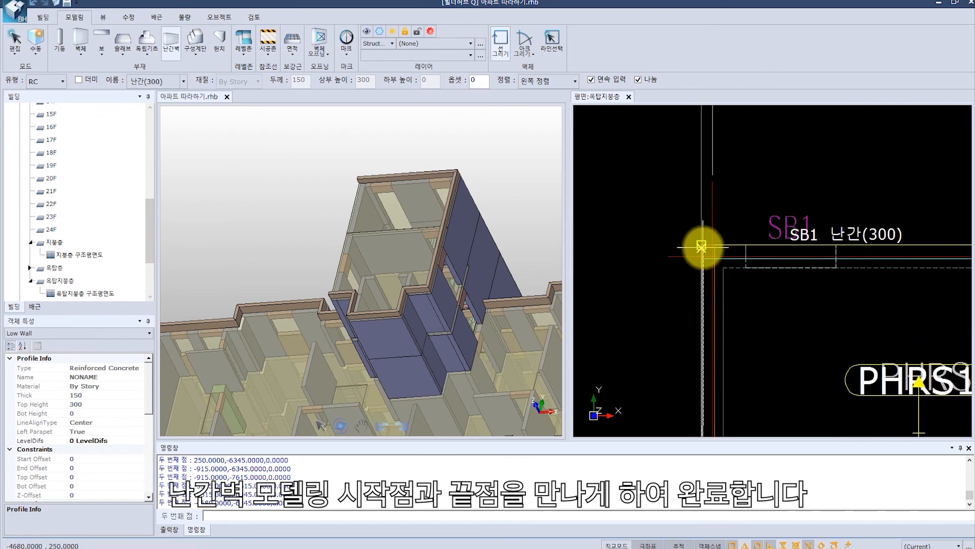
scroll(702, 245, "up", 2)
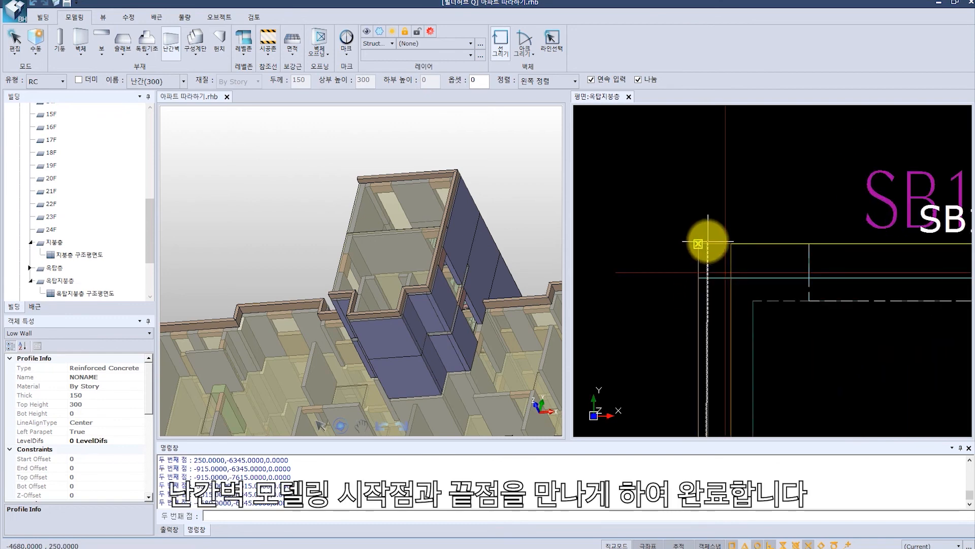
left_click(698, 245)
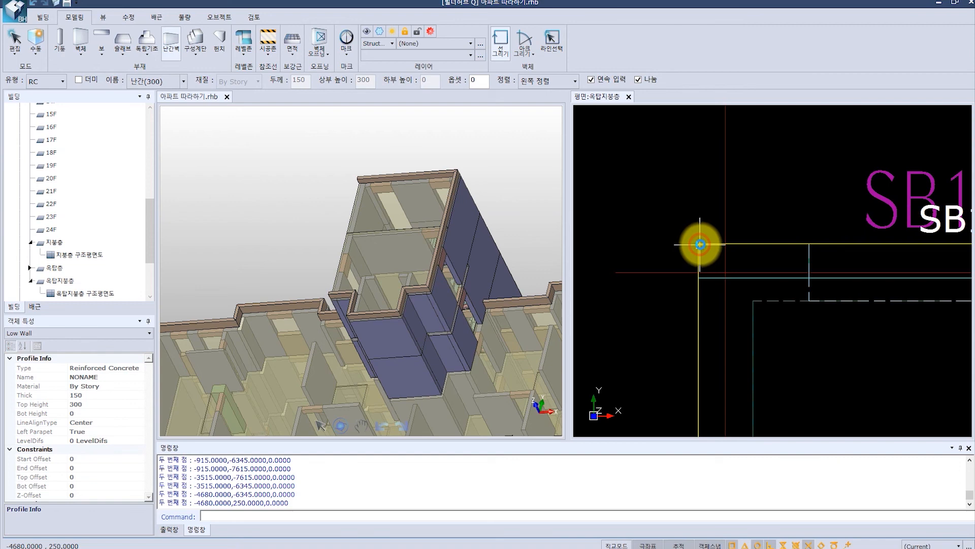
scroll(747, 207, "down", 5)
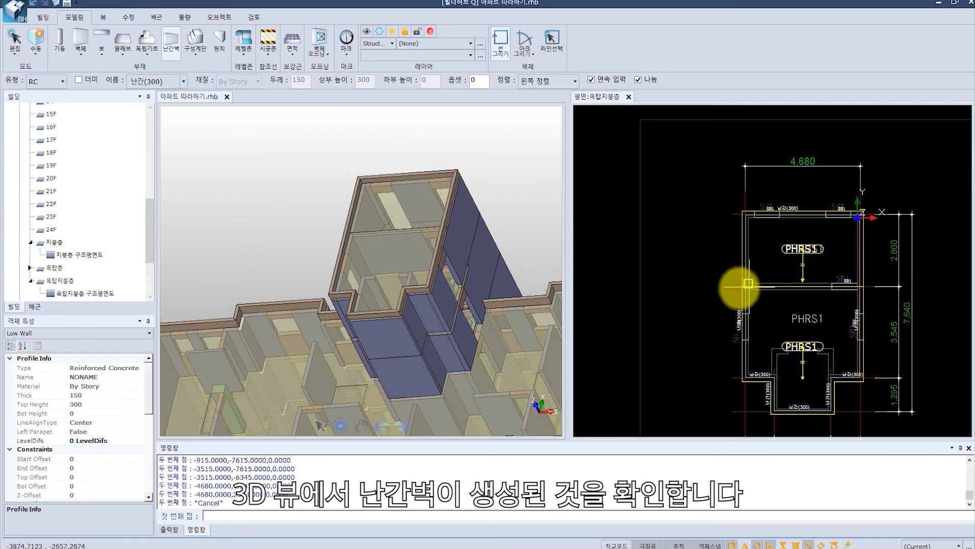
right_click(255, 213)
middle_click_drag(306, 211, 401, 272)
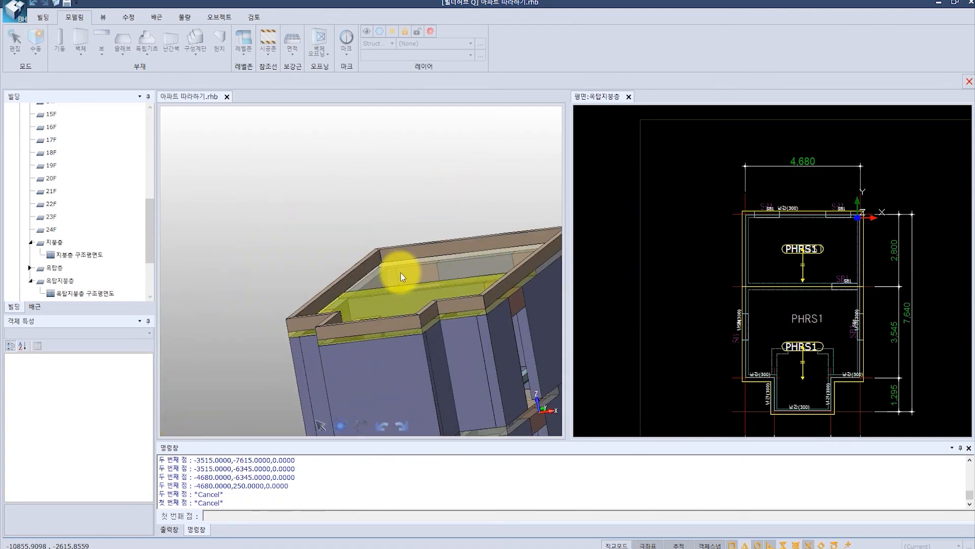
scroll(400, 272, "up", 3)
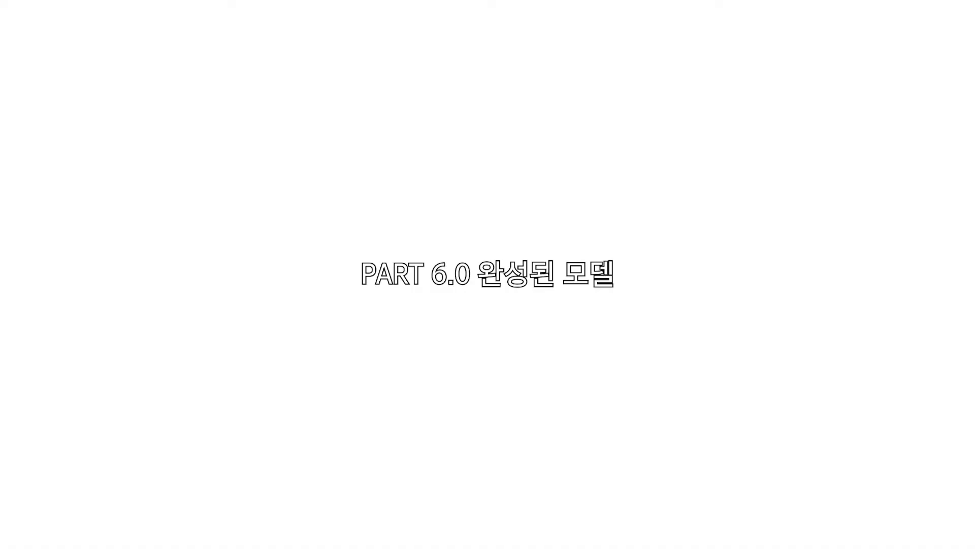
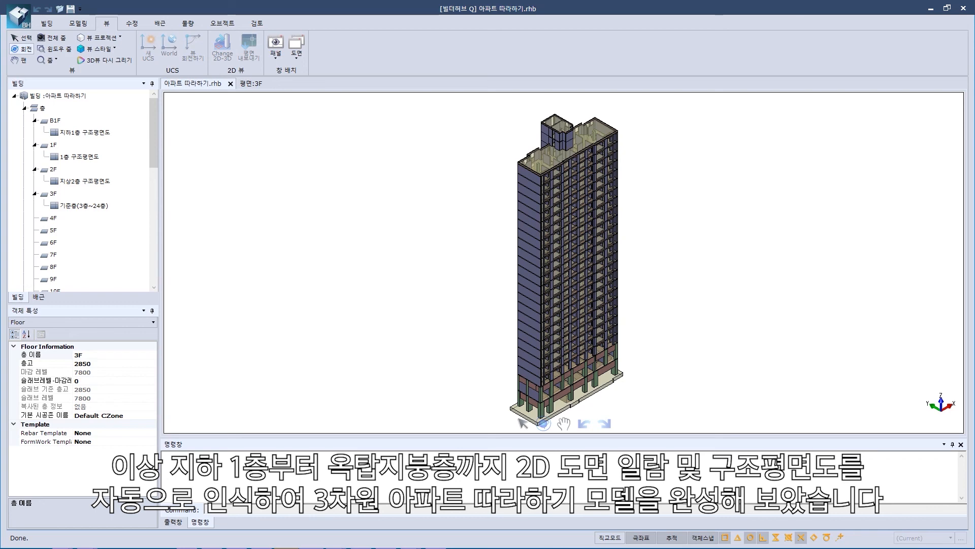
- Inspect the completed apartment model in rear and front elevation projections, and return it to an isometric view
left_click(118, 38)
left_click(123, 74)
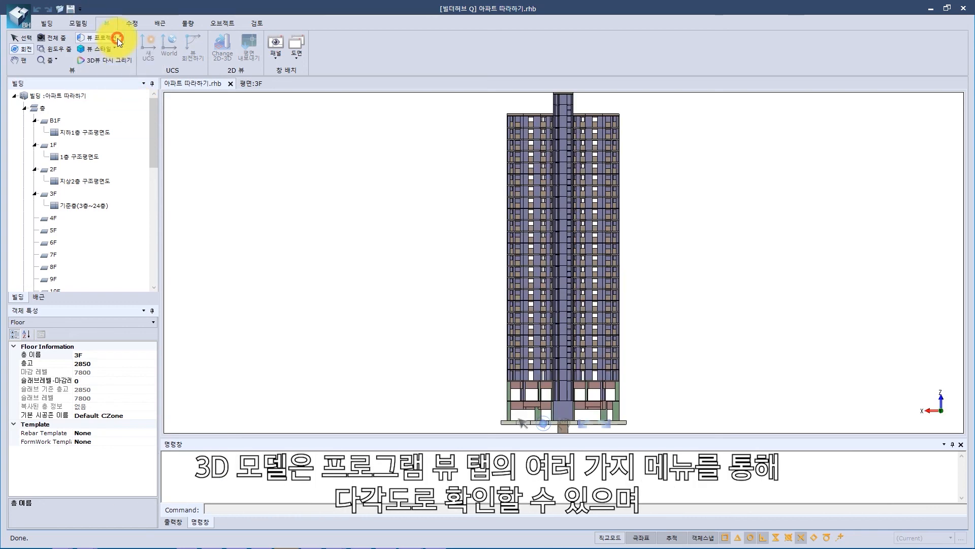
left_click(118, 39)
left_click(124, 129)
left_click(119, 40)
left_click(122, 88)
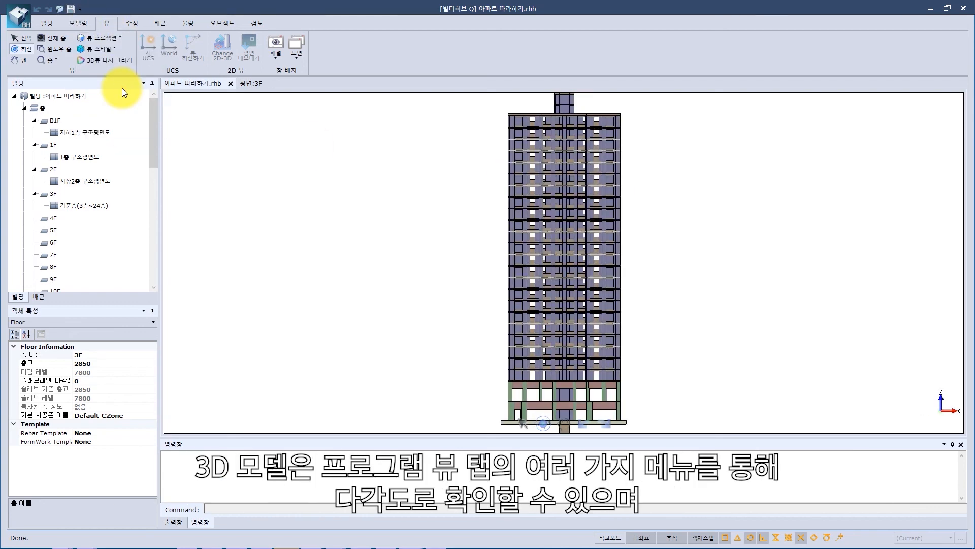
left_click(123, 37)
left_click(122, 52)
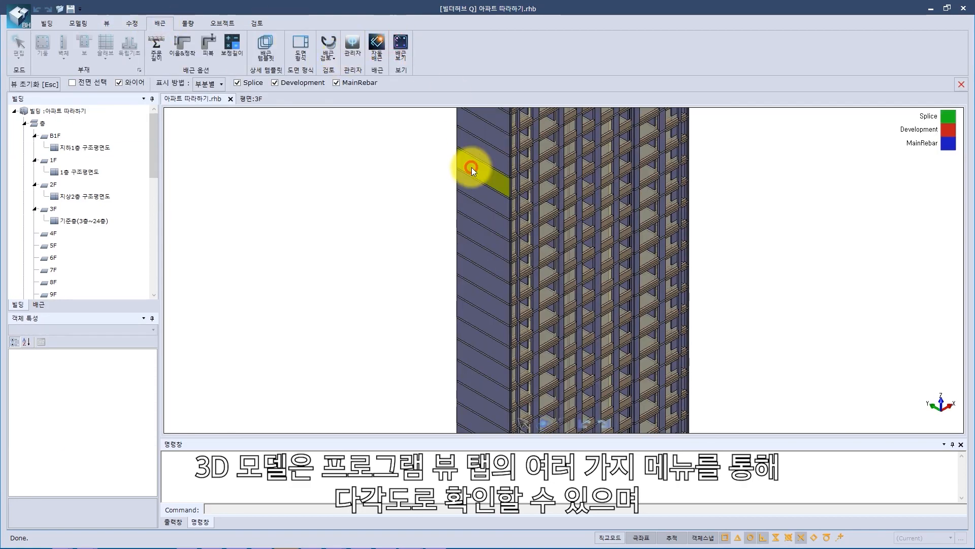
- Inspect the rebar of the tower's upper end walls up close, with the 와이어 display turned off
scroll(472, 222, "up", 6)
left_click(119, 83)
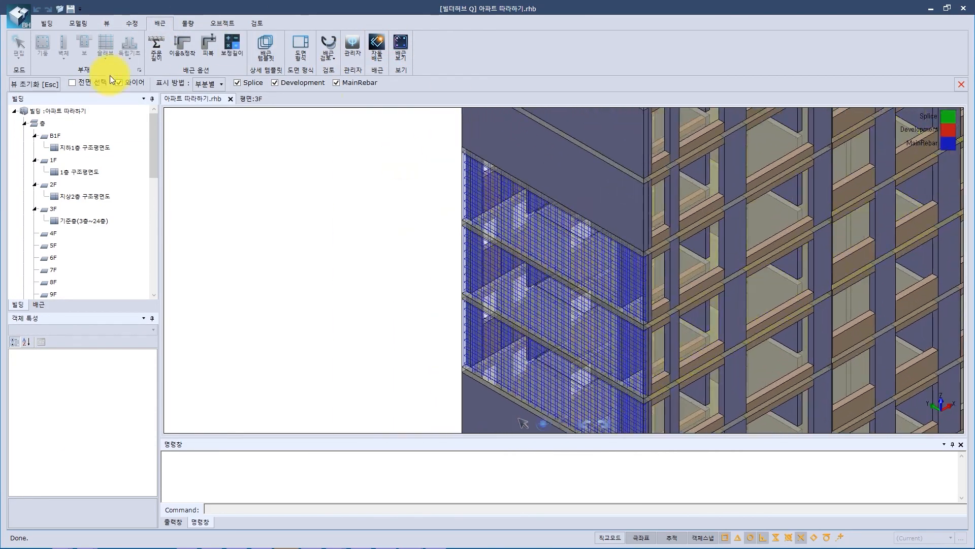
scroll(531, 275, "up", 2)
scroll(516, 322, "down", 10)
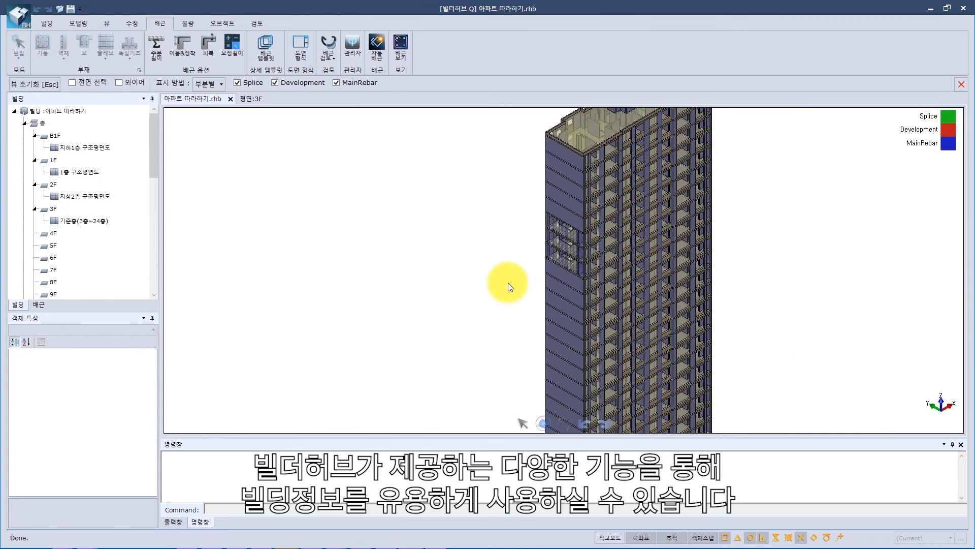
- Display the rebar of the end walls on the building's lowest floors and examine it up close
scroll(568, 288, "up", 4)
left_click(609, 313)
scroll(650, 321, "up", 5)
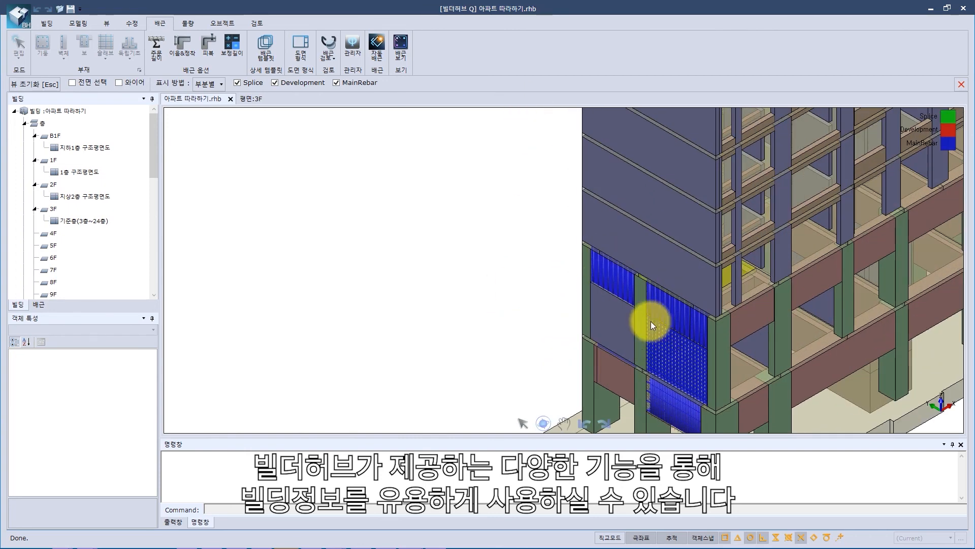
scroll(650, 246, "down", 2)
left_click(682, 397)
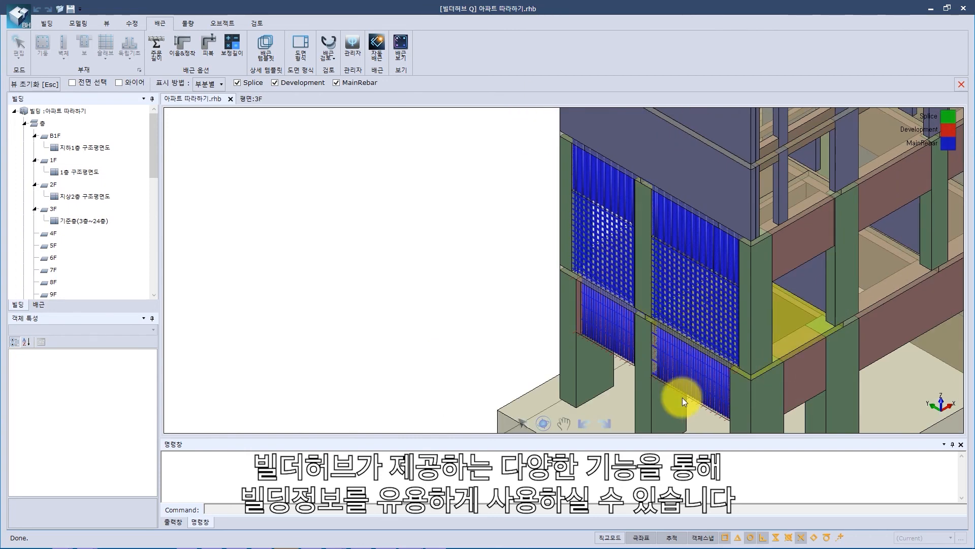
scroll(669, 260, "up", 6)
middle_click_drag(806, 333, 410, 293)
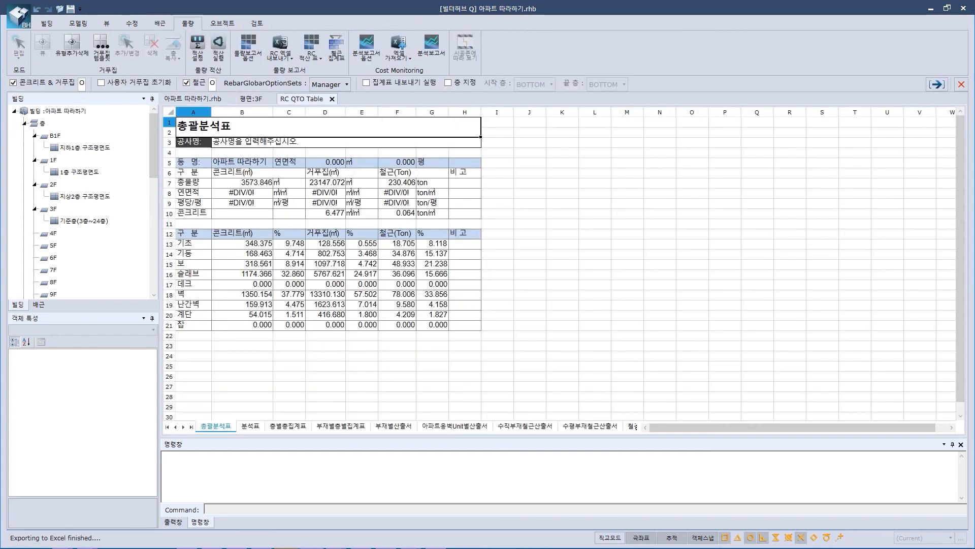
- Review the RC QTO Table sheets from 분석표 through 수직부재철근산출서
left_click(254, 430)
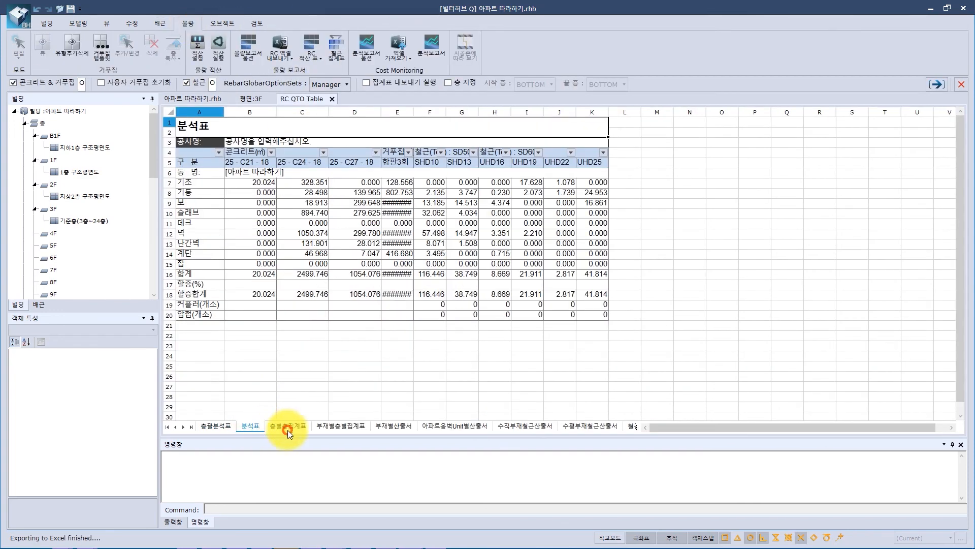
left_click(287, 429)
left_click(347, 427)
left_click(402, 426)
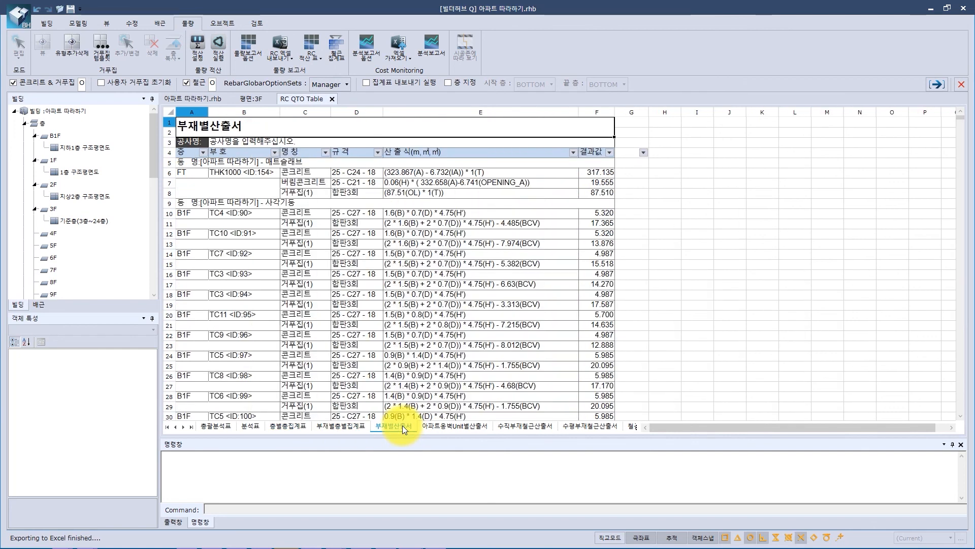
left_click(439, 429)
left_click(533, 427)
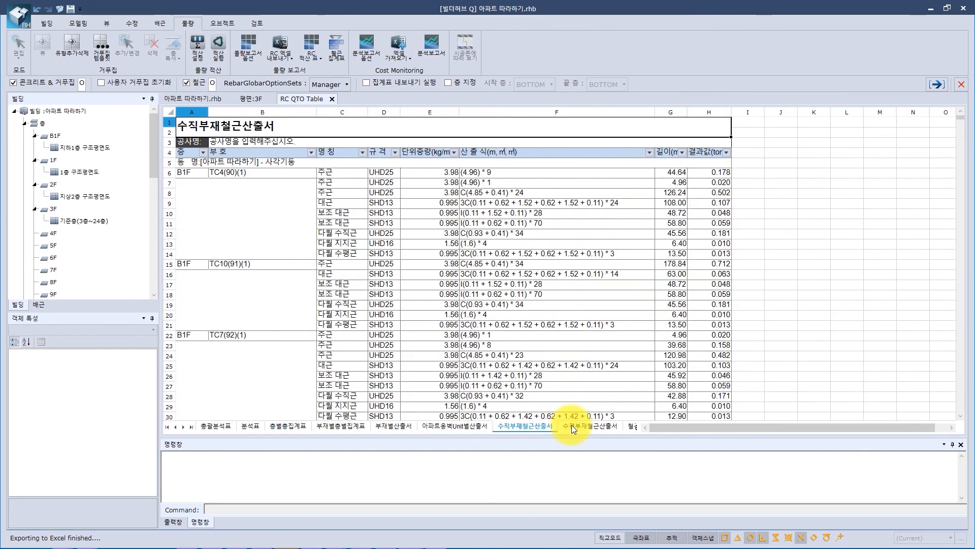
- Review the 수평부재철근산출서 sheet and the 철근타입별산출서 sheet down to its 보 rebar section
left_click(571, 424)
left_click(633, 426)
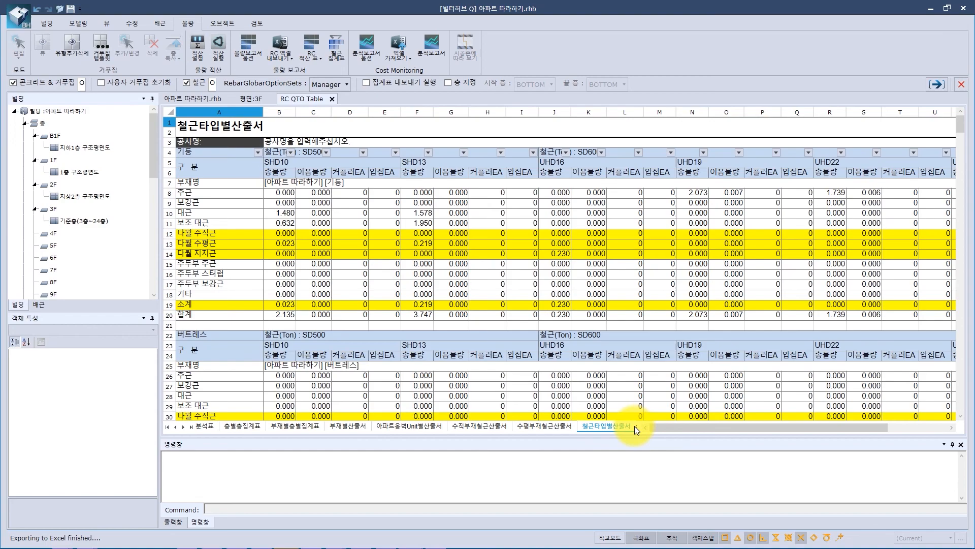
scroll(604, 198, "down", 12)
scroll(604, 200, "down", 19)
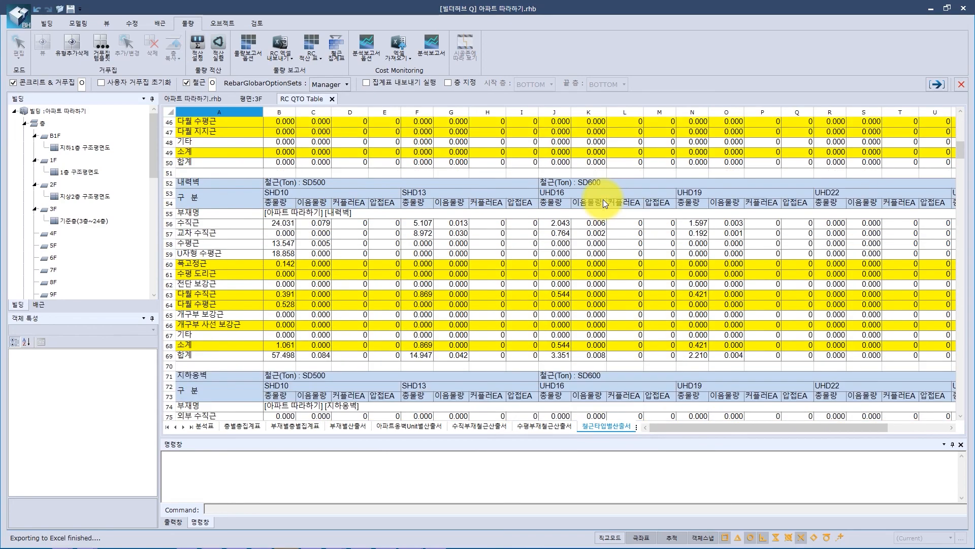
scroll(603, 199, "down", 10)
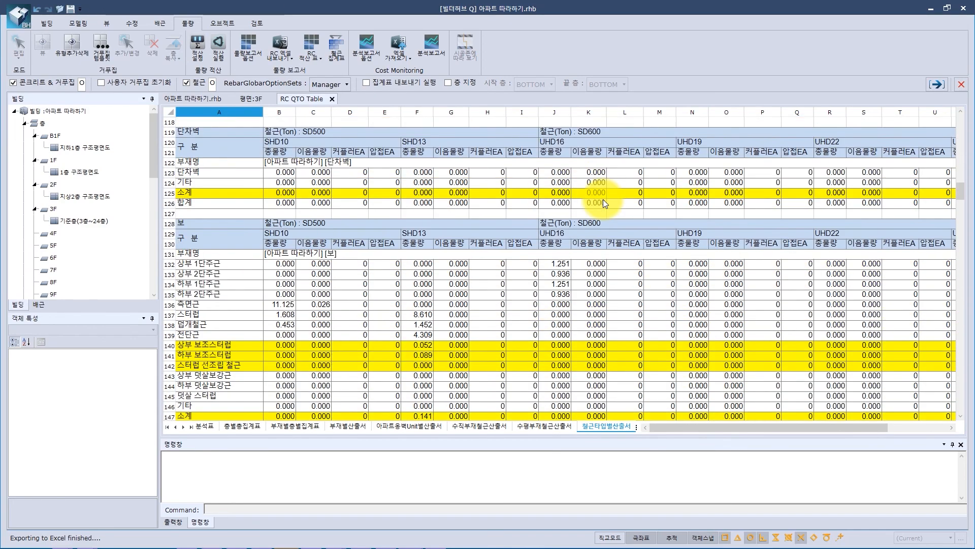
- Maximize the 아파트 따라하기.rhb 3D view in its own floating window and inspect the tower's upper floors and roof
right_click(203, 98)
left_click(204, 99)
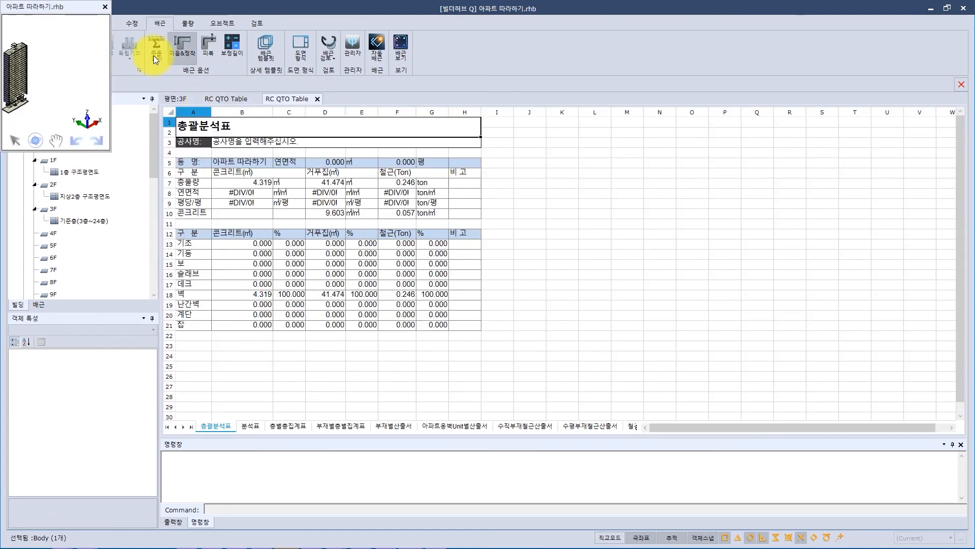
double_click(70, 6)
scroll(350, 196, "up", 3)
scroll(468, 230, "up", 4)
scroll(577, 346, "down", 6)
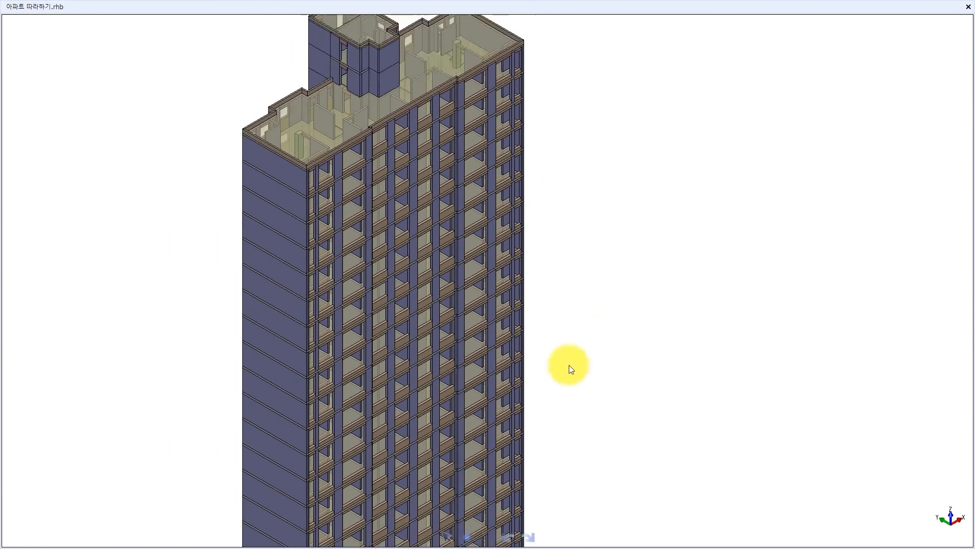